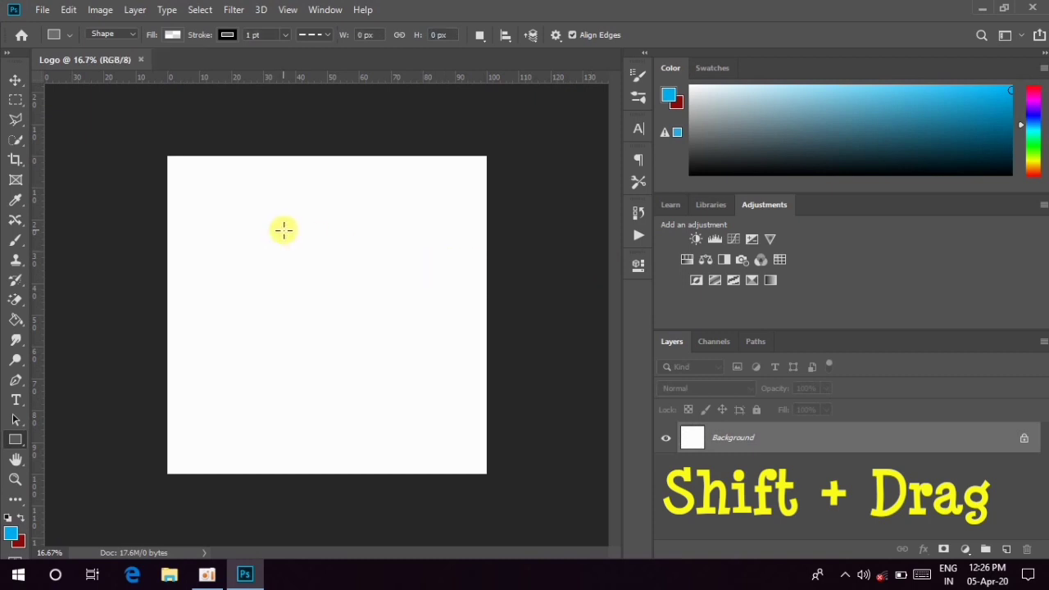
Draw a square of about 1192 px near the middle of the canvas and give it a light blue stroke.
left_click_drag(266, 237, 422, 389)
left_click(593, 259)
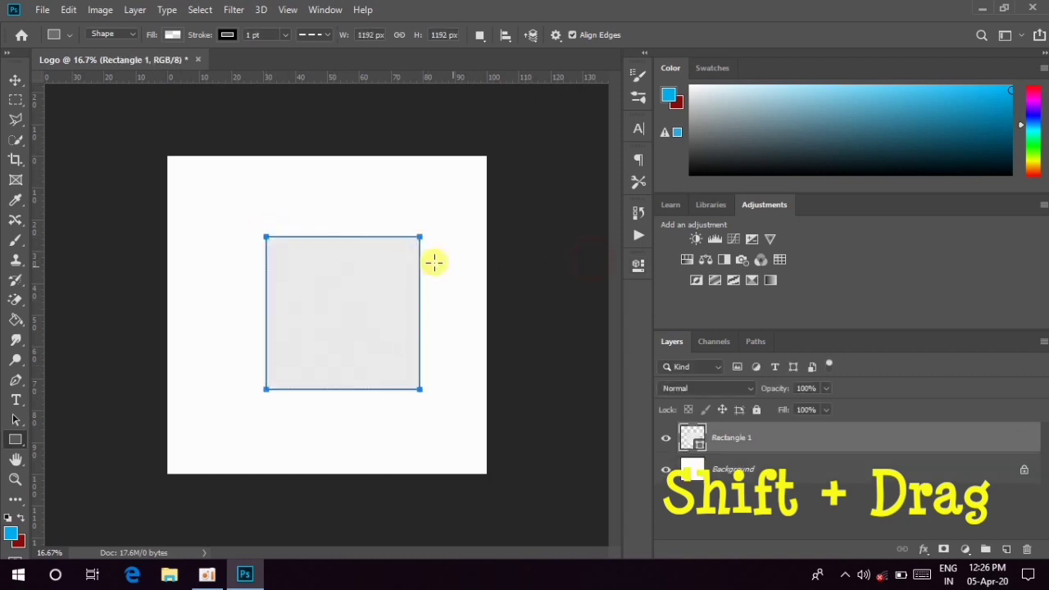
left_click(231, 35)
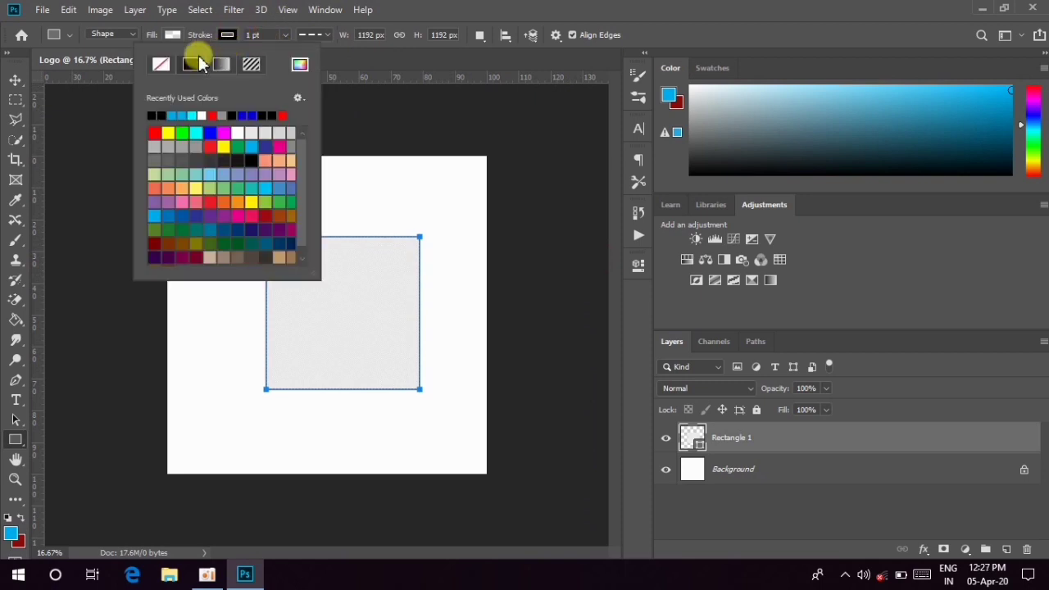
left_click(173, 113)
Make the square's stroke a solid line with a width of about 12.91 pt.
left_click(313, 33)
left_click(317, 35)
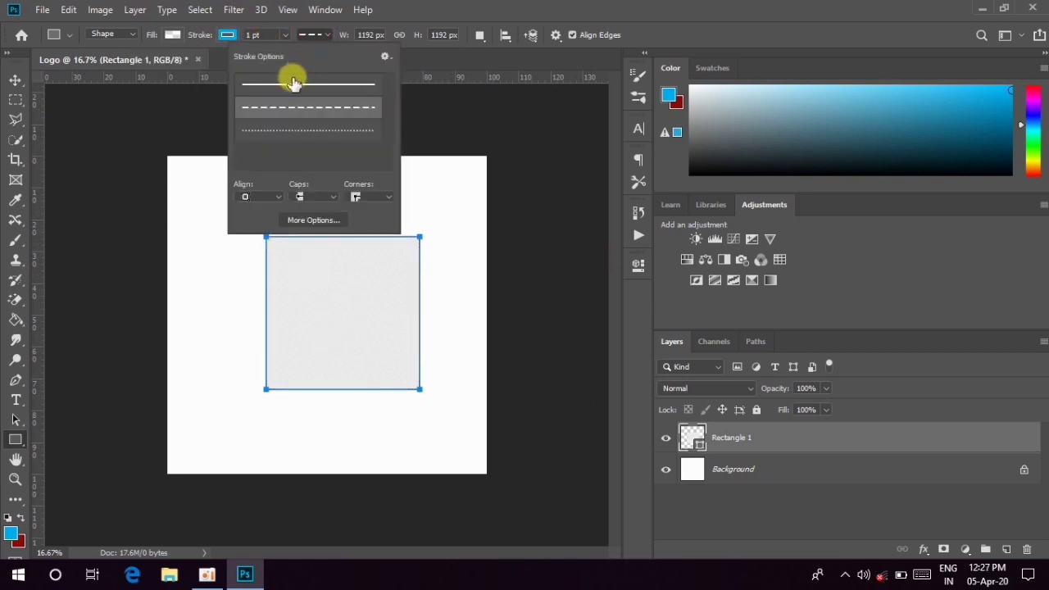
left_click(293, 82)
left_click(286, 34)
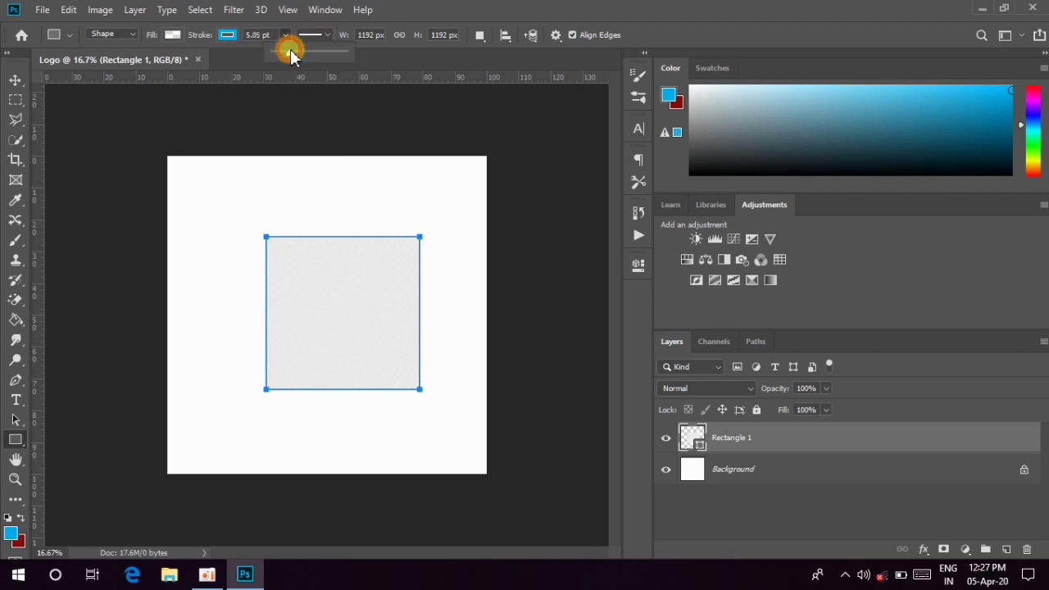
left_click_drag(292, 51, 300, 51)
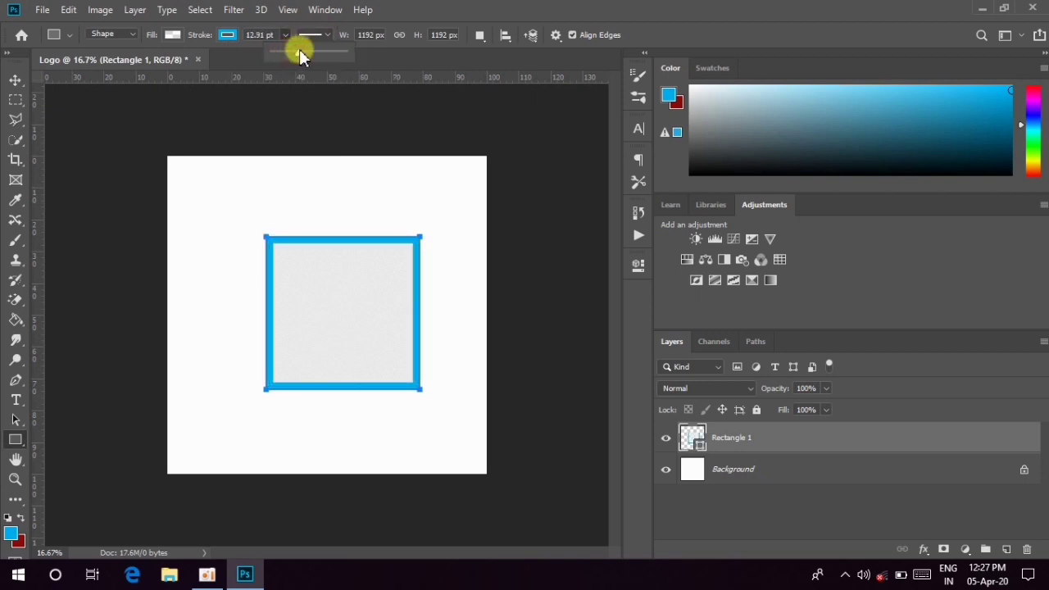
Replace the square's pattern fill with a solid black fill.
left_click(171, 35)
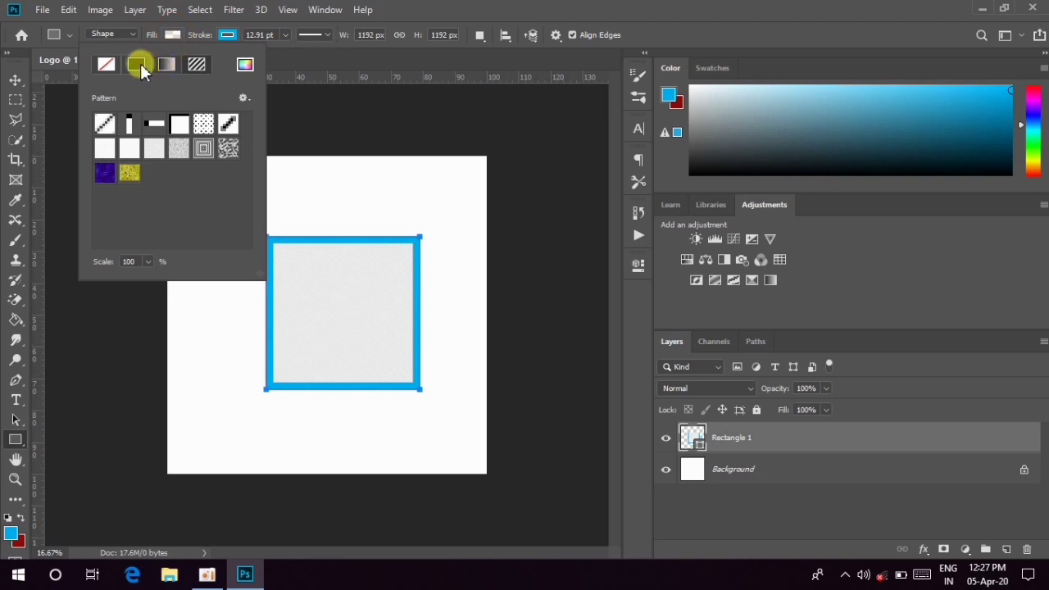
left_click(136, 64)
left_click(358, 62)
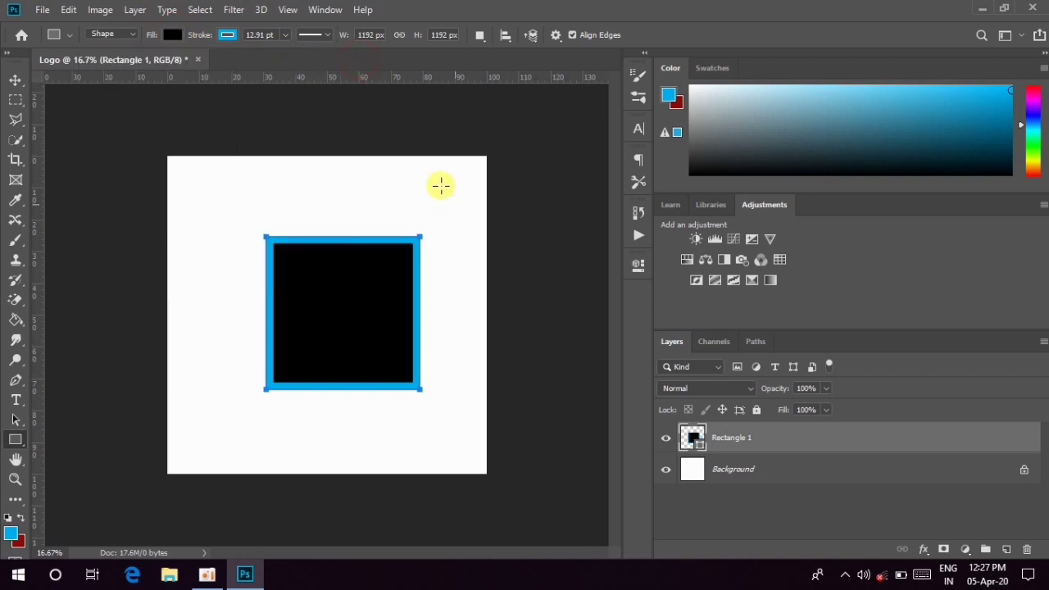
Rasterize the blue-bordered black square's shape layer.
left_click(18, 300)
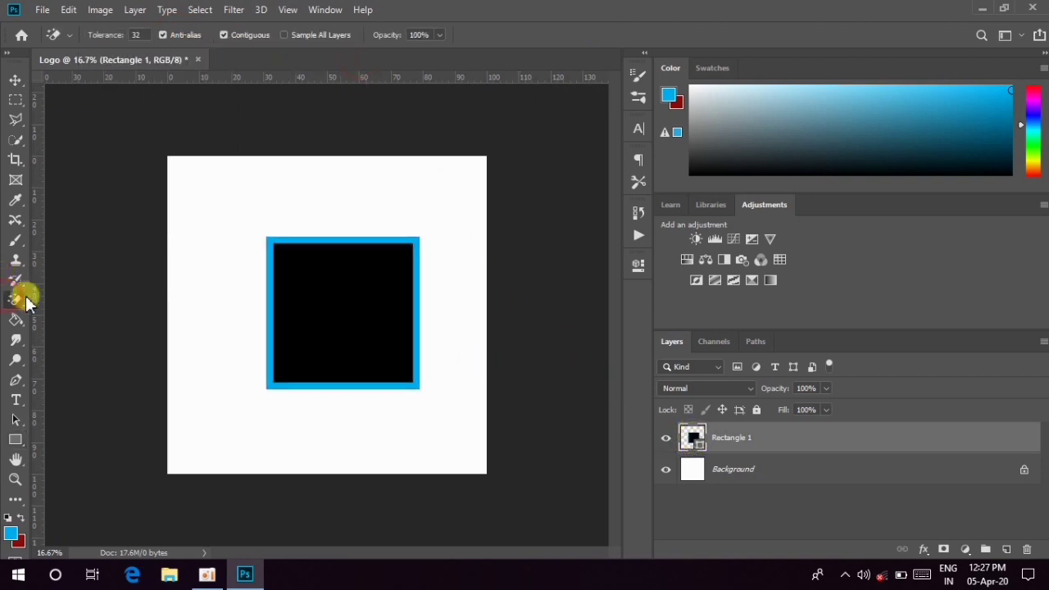
left_click(297, 304)
left_click(464, 223)
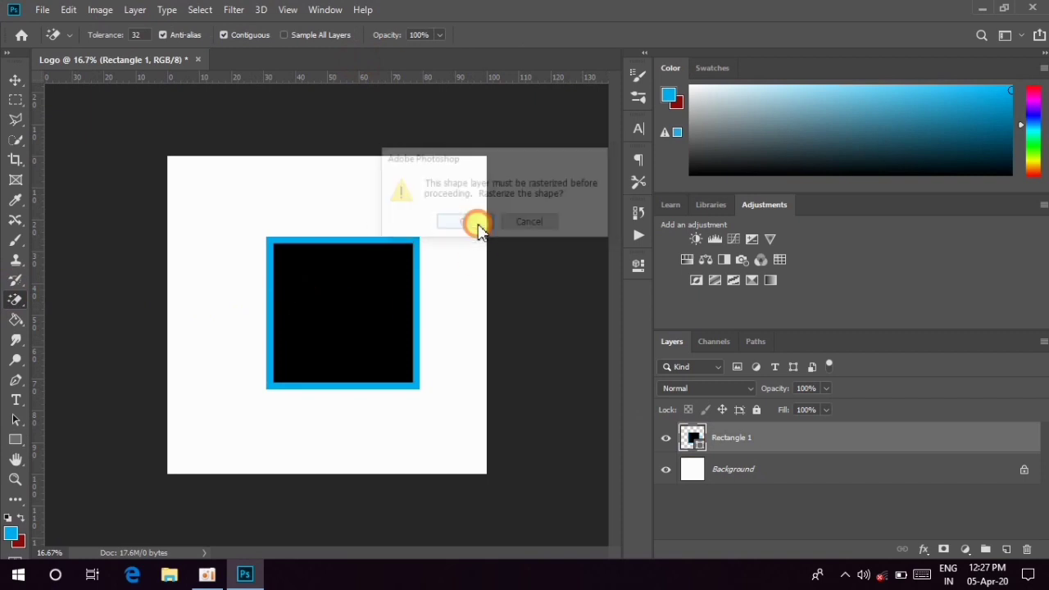
right_click(691, 441)
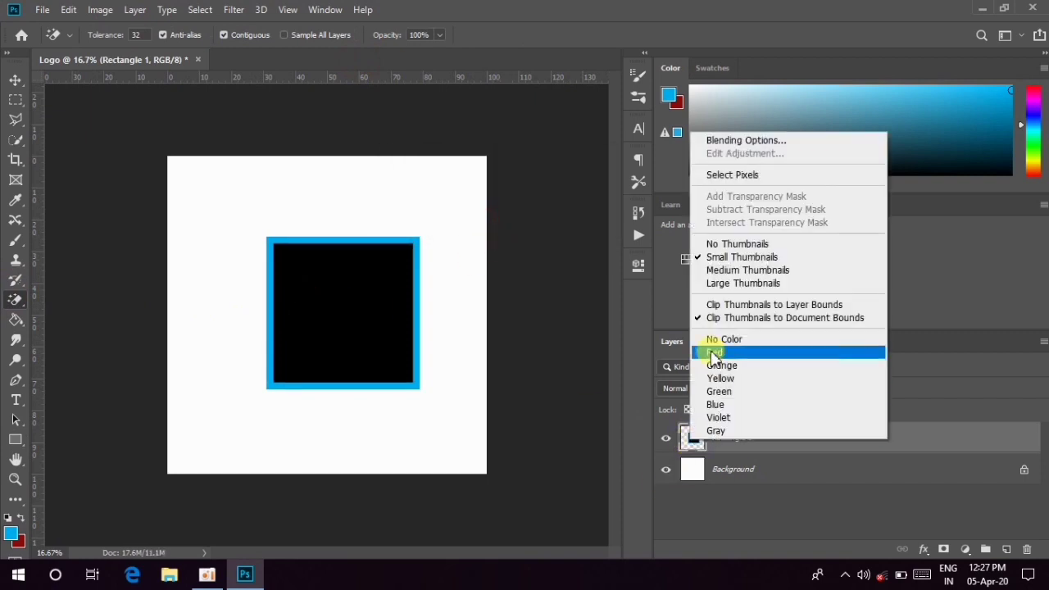
left_click(689, 449)
Draw a second square of about 1090 px that fits exactly inside the blue border.
left_click(16, 439)
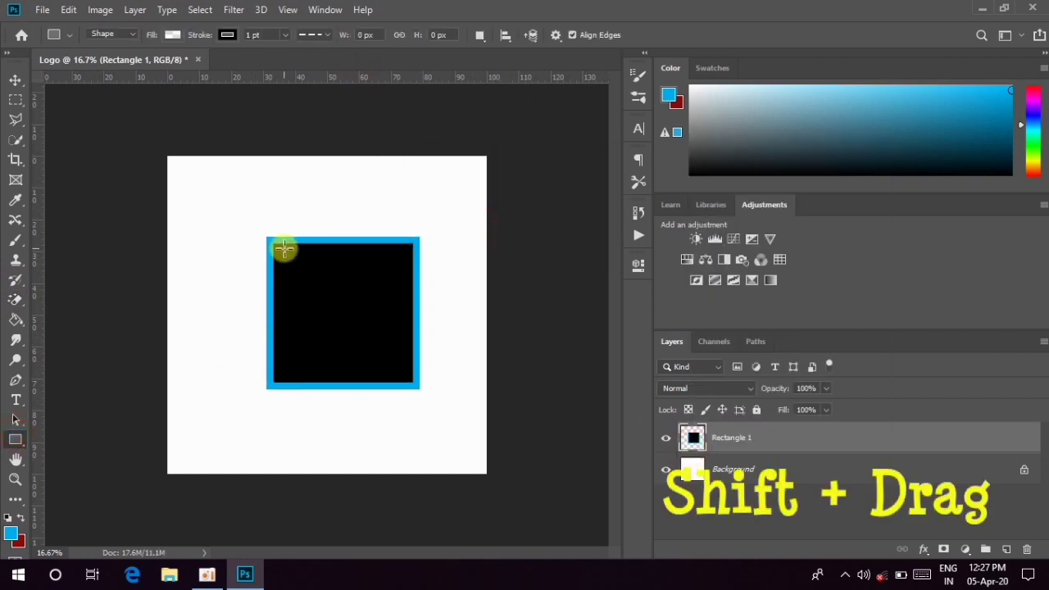
left_click_drag(273, 243, 414, 383)
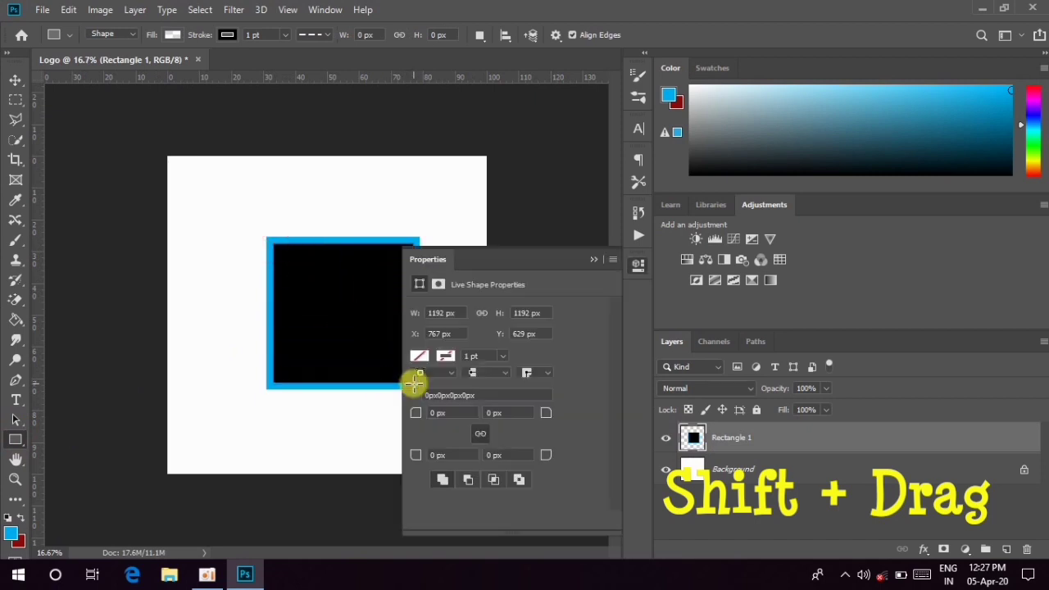
left_click(595, 260)
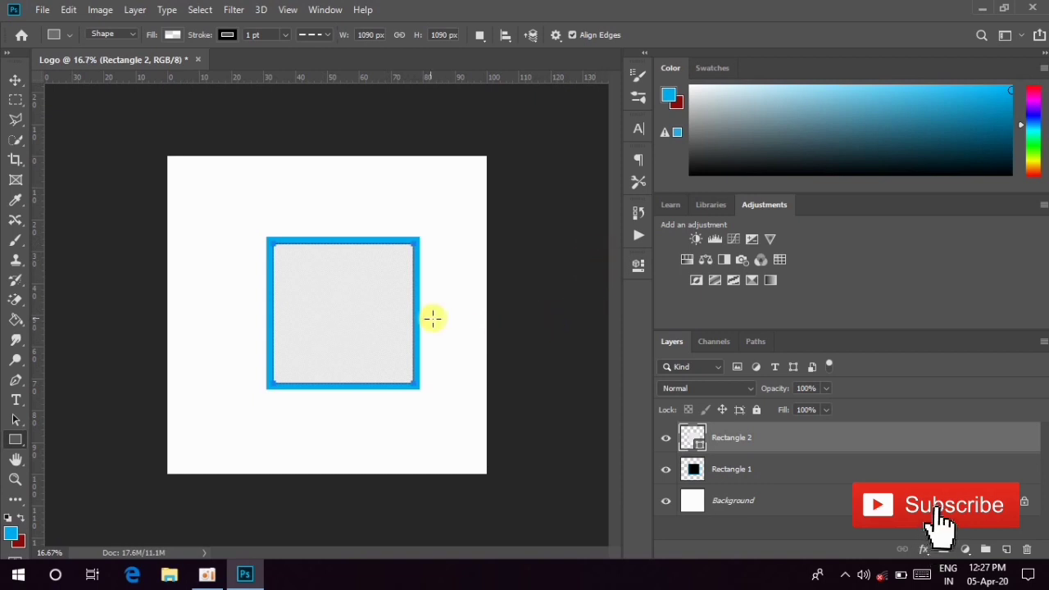
Fill the inner square with a fading-to-transparent gradient whose starting colour is sampled from the blue border.
left_click(173, 36)
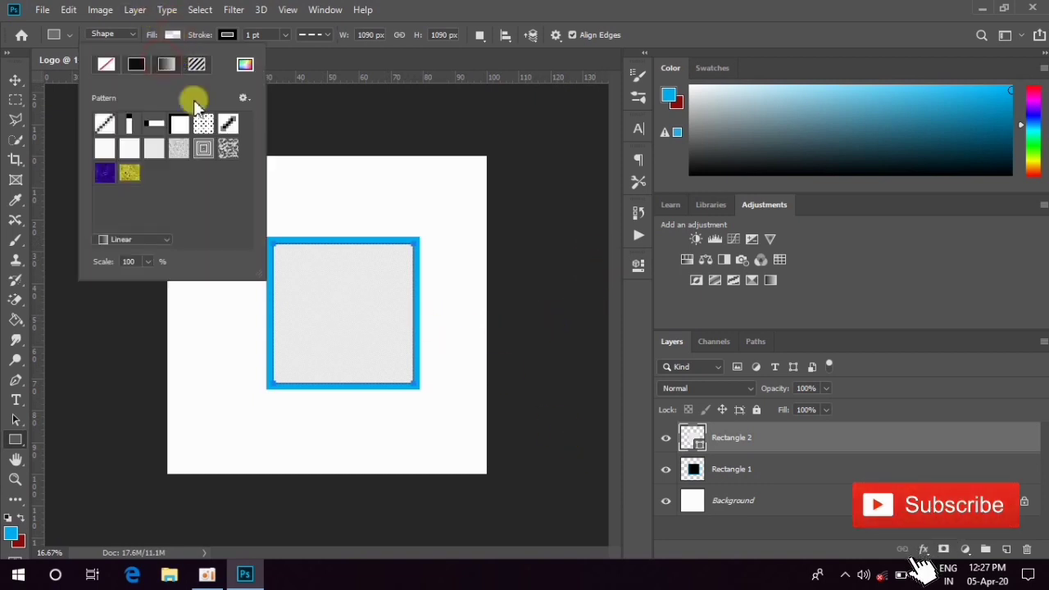
left_click(166, 64)
scroll(249, 135, "down", 1)
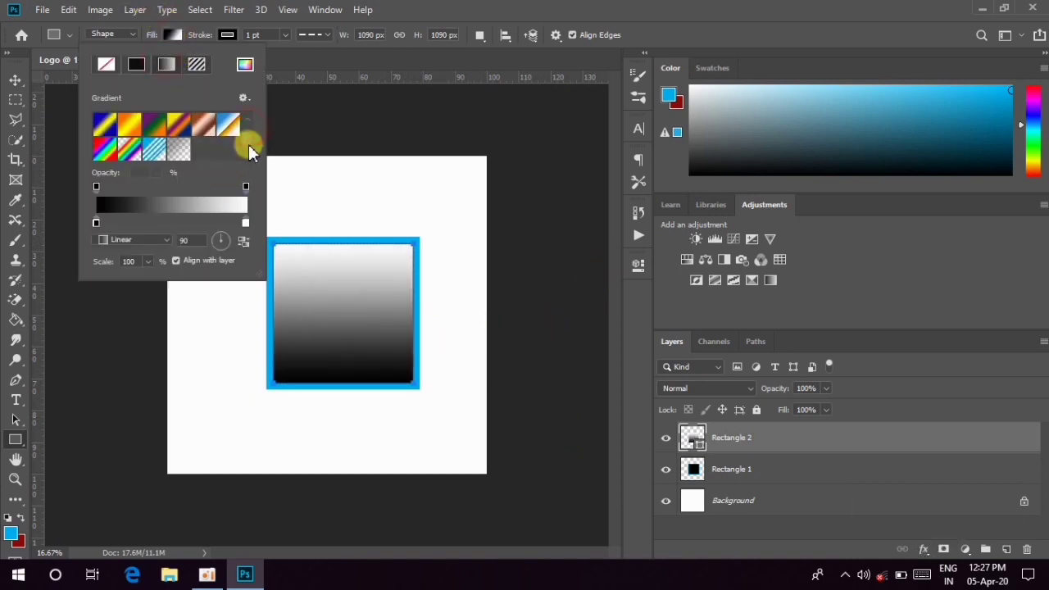
left_click(178, 148)
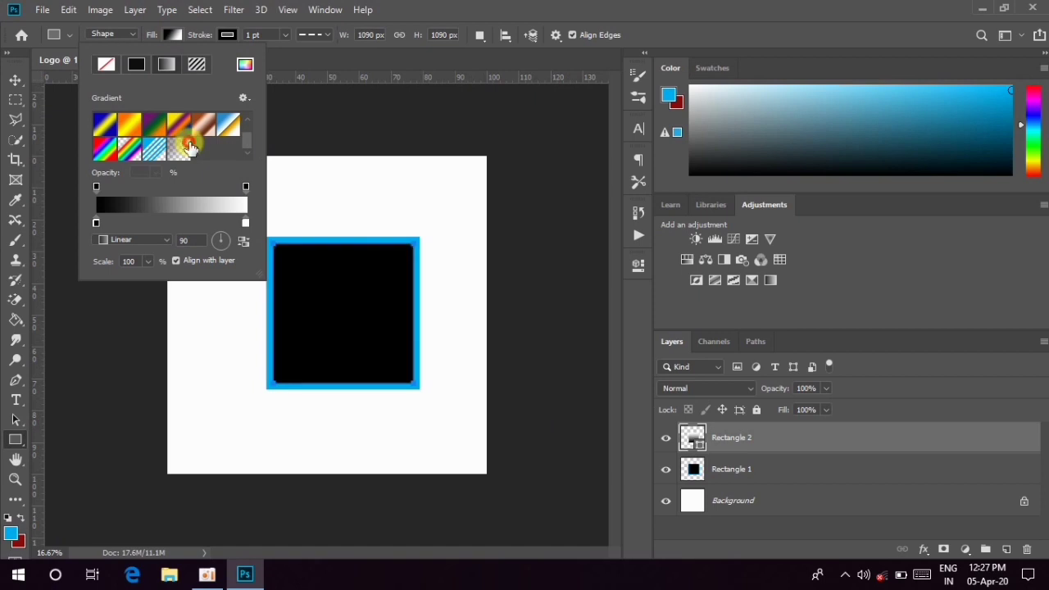
double_click(96, 223)
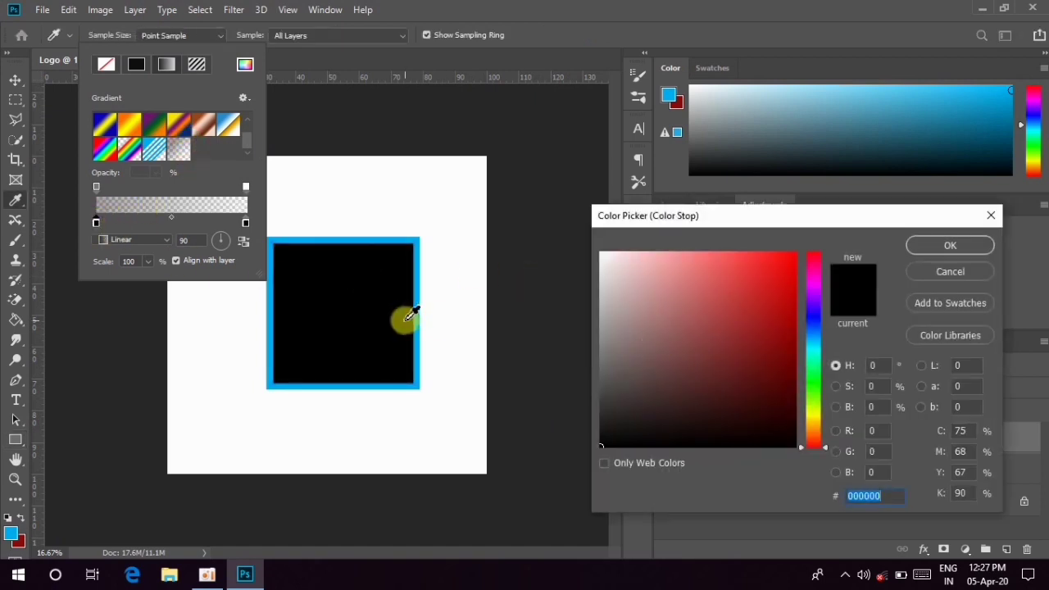
left_click(417, 265)
left_click(967, 245)
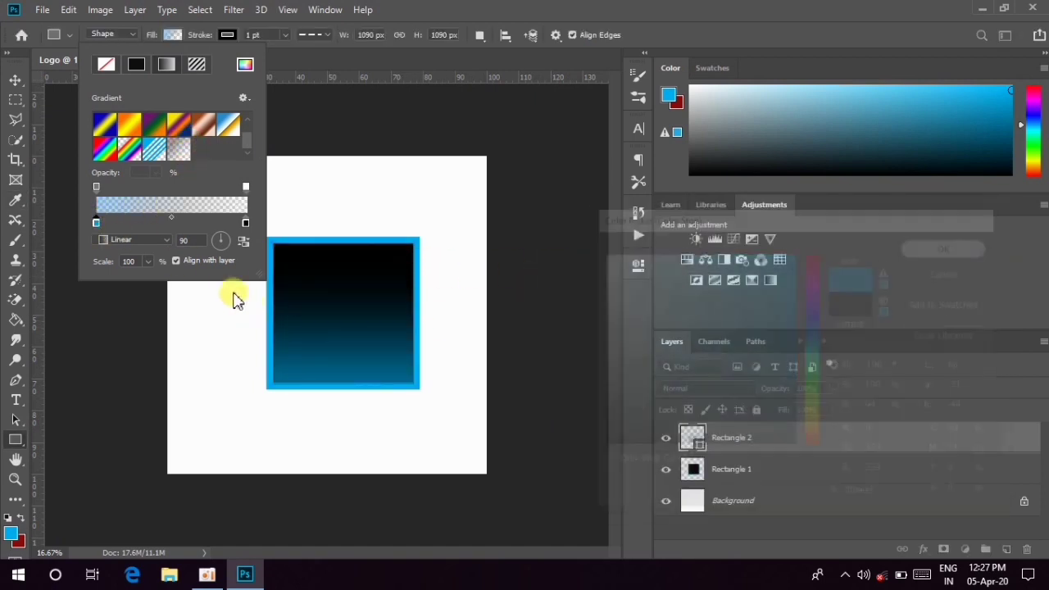
Set the inner square's gradient style to Radial and lower its layer opacity to 55%.
left_click(108, 241)
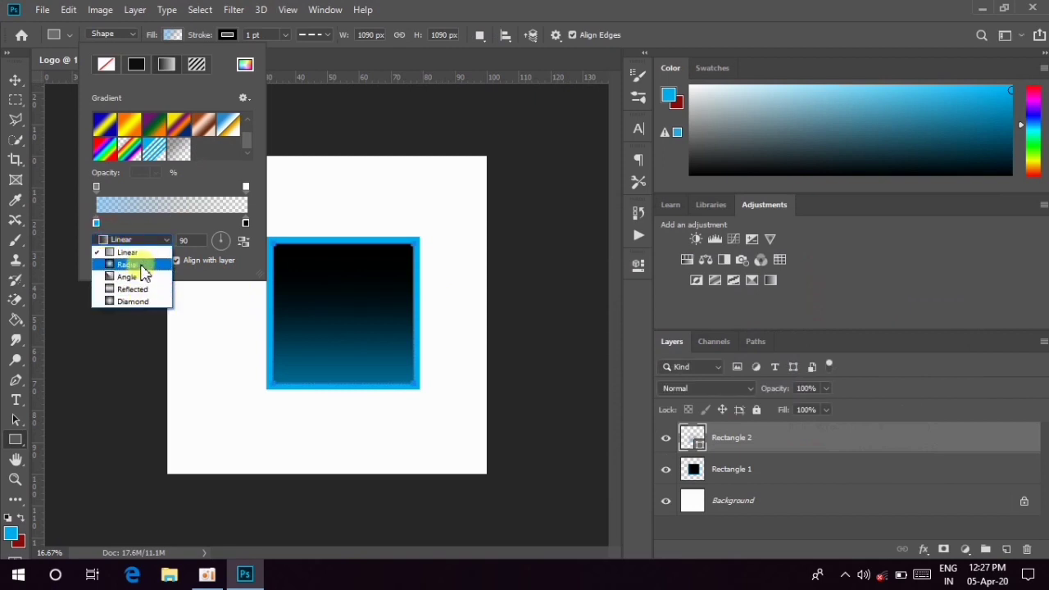
left_click(141, 266)
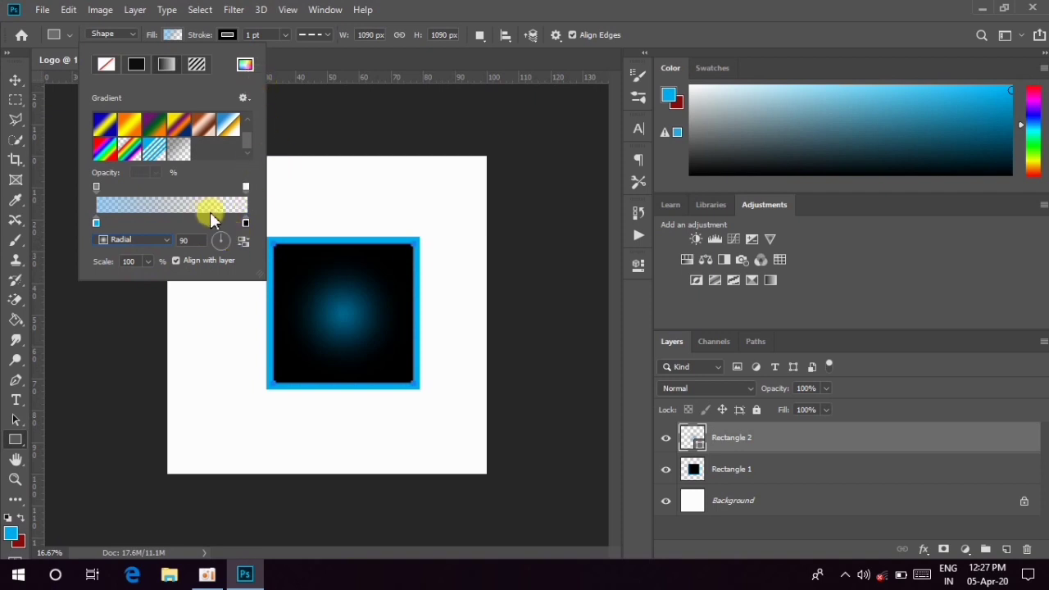
left_click(171, 36)
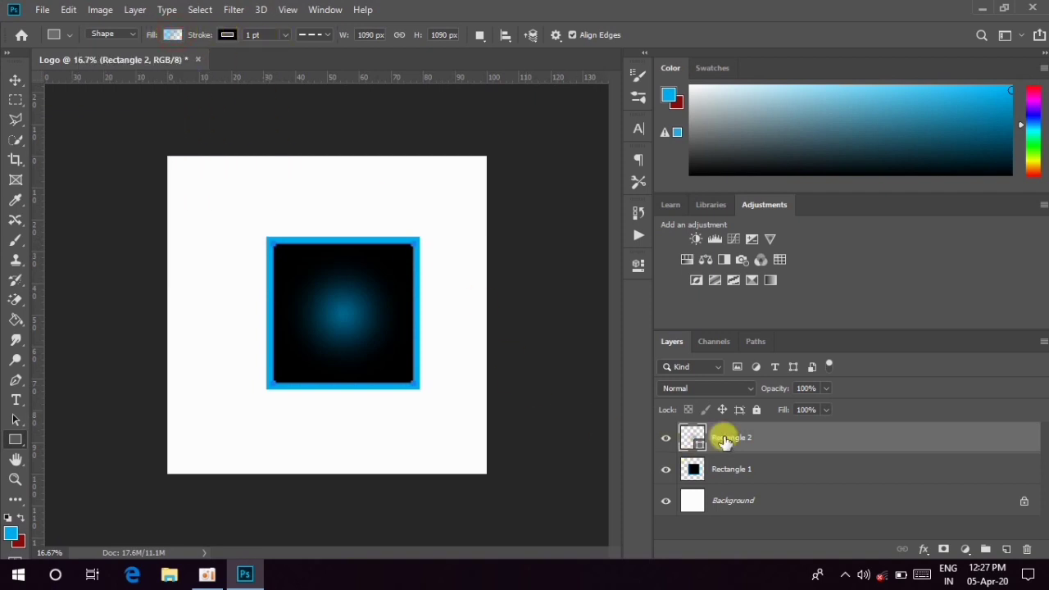
left_click_drag(823, 407, 796, 408)
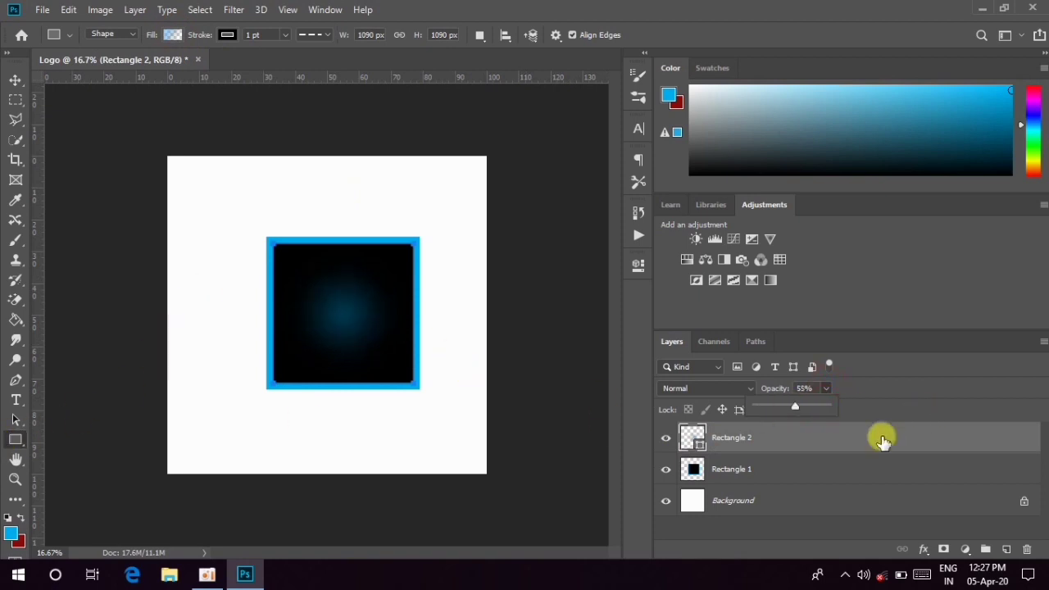
left_click(830, 465)
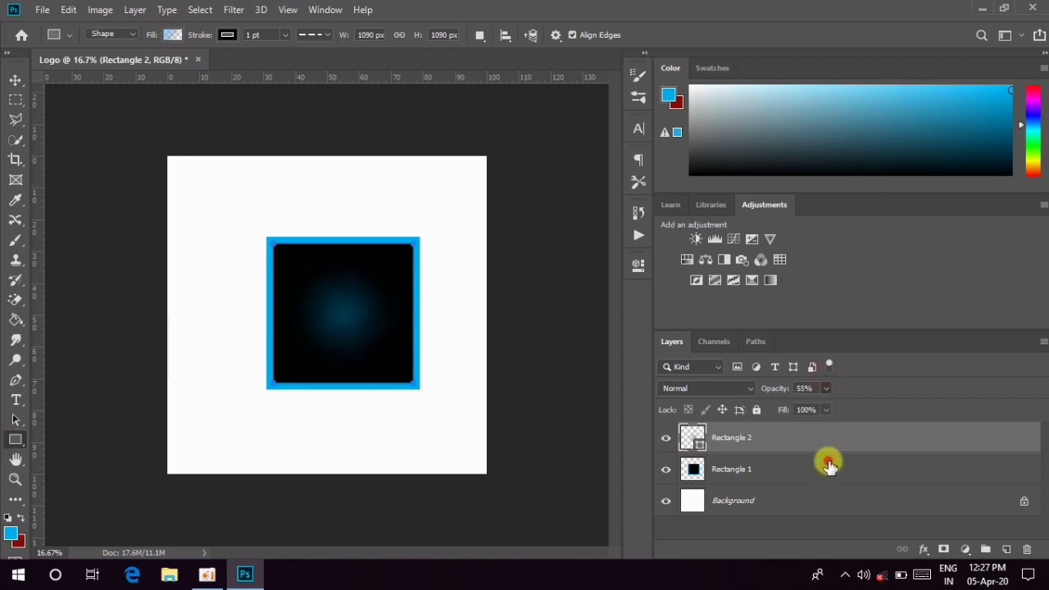
Merge the two rectangle layers into one while keeping the background layer separate and visible.
left_click(662, 496)
right_click(726, 468)
left_click(757, 466)
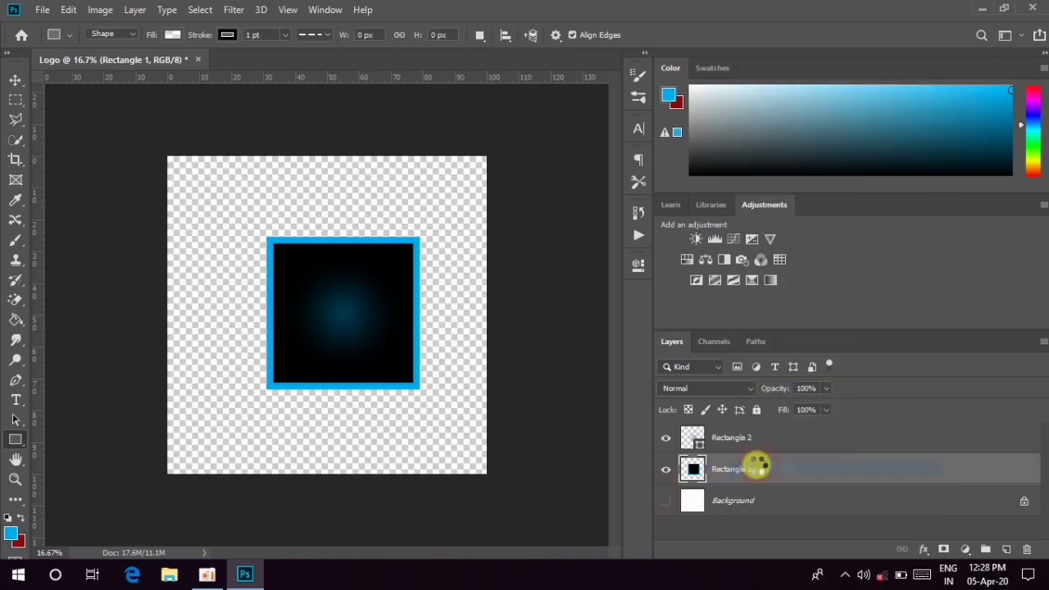
left_click(665, 469)
Duplicate the merged layer as "Rectangle 1 copy" and hide the copy.
right_click(695, 435)
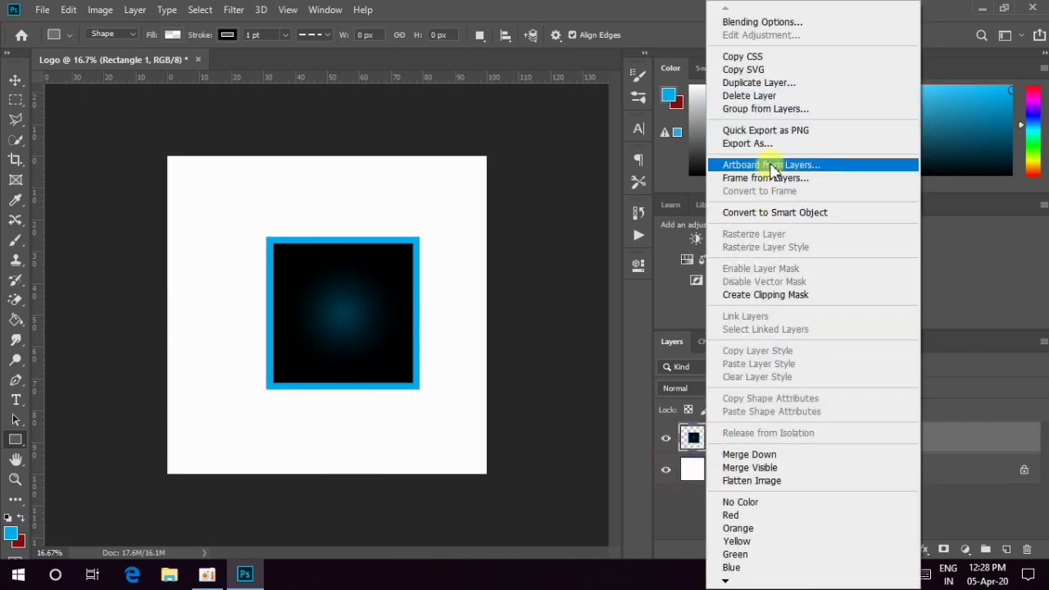
left_click(808, 83)
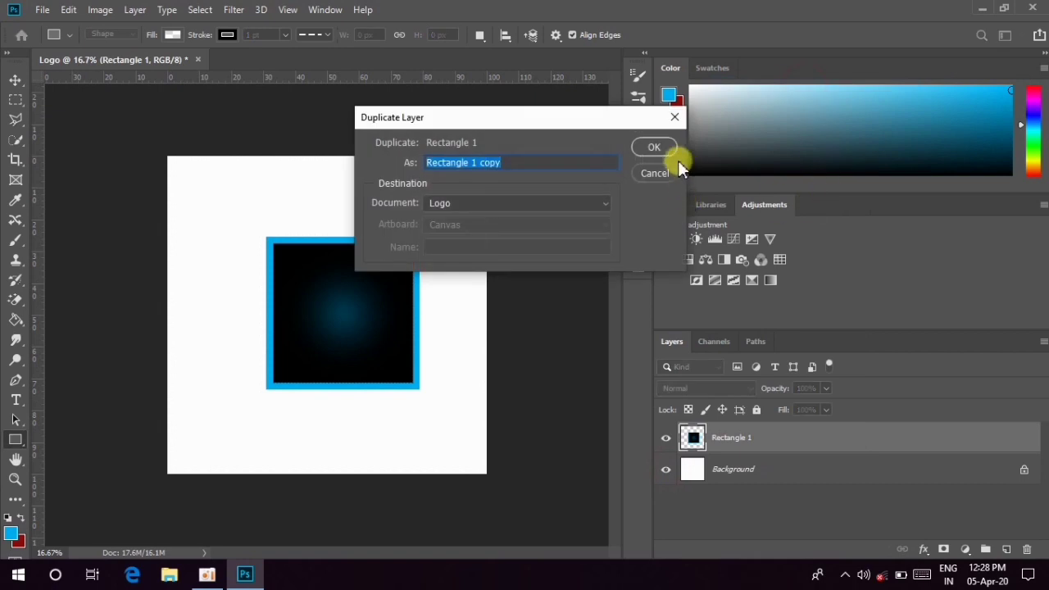
left_click(668, 149)
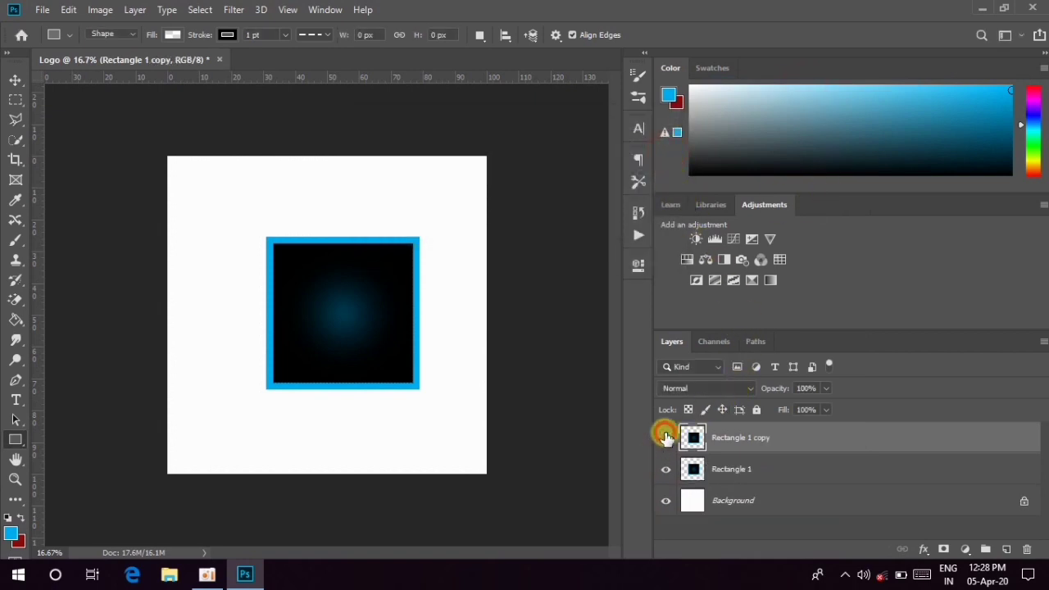
left_click(666, 437)
Add the text "PS" above the square in Times New Roman at 36 pt.
left_click(16, 399)
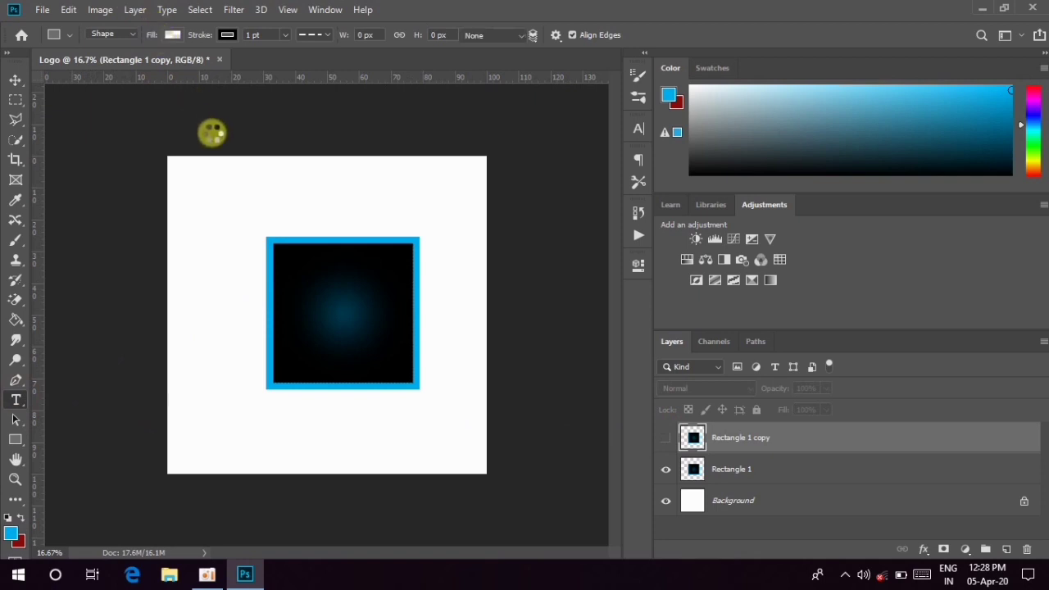
left_click(221, 35)
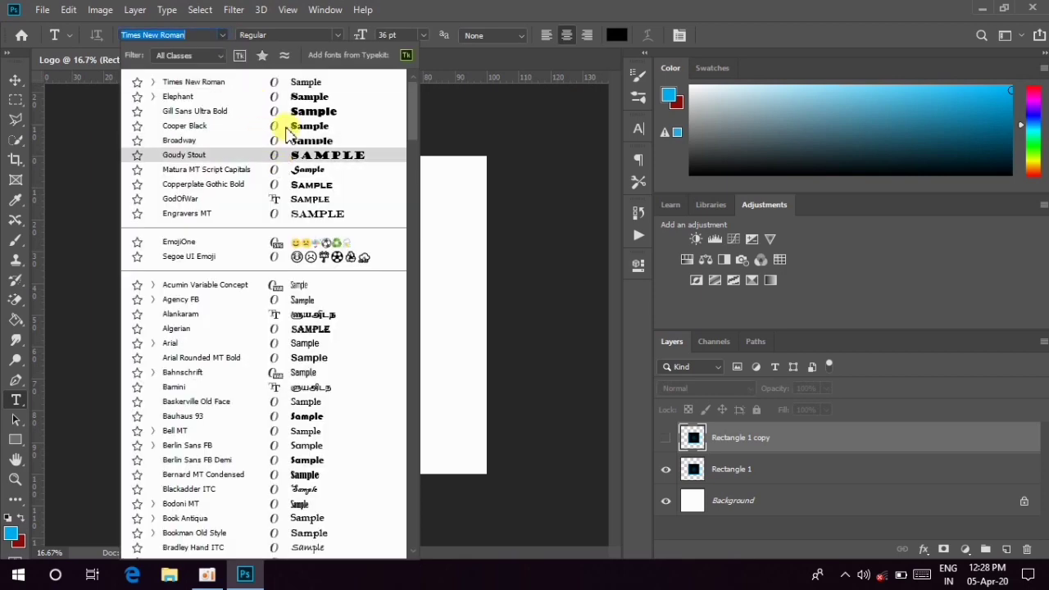
left_click(284, 82)
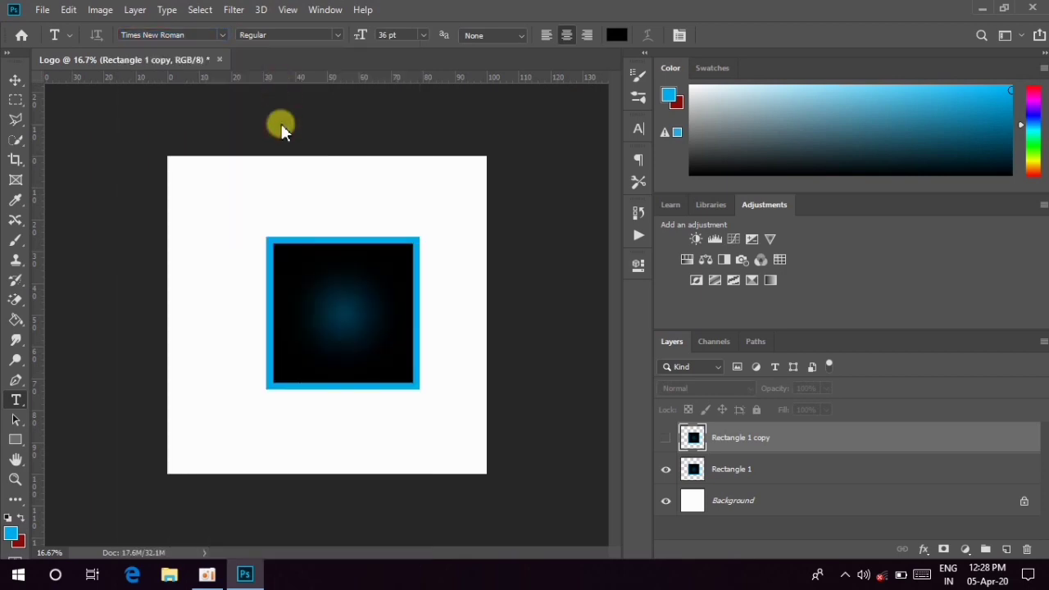
left_click(211, 199)
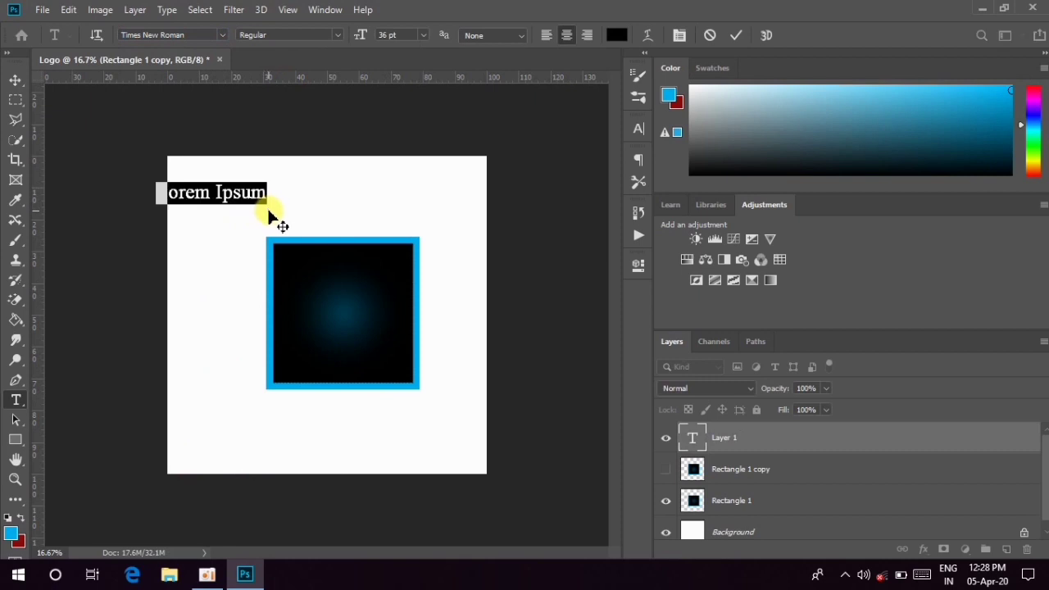
key("BackSpace")
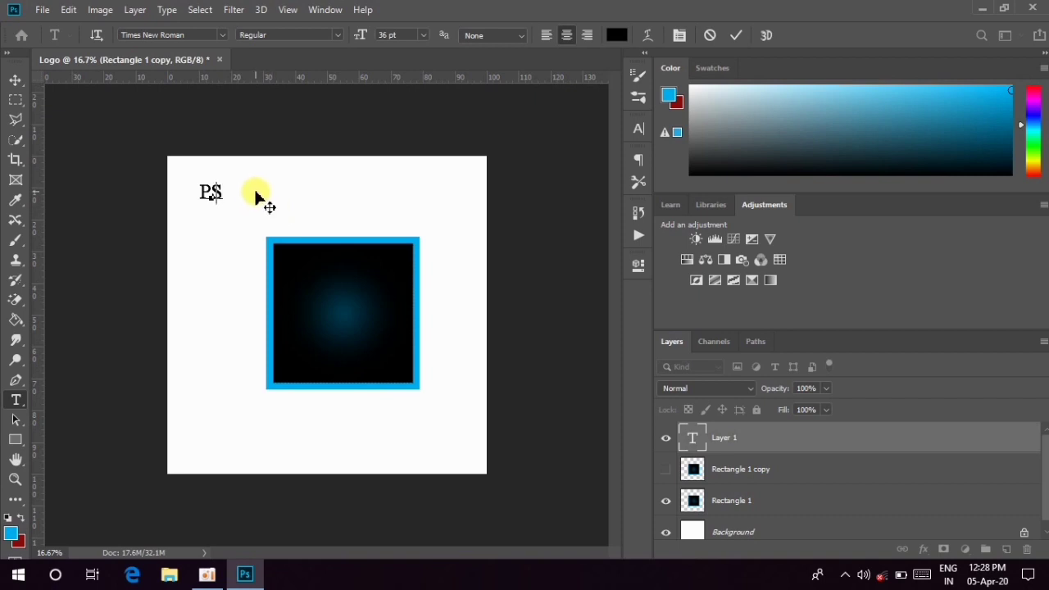
Correct the text to read "Ps" and set its font style to Bold.
mouse_move(227, 188)
left_mouse_down()
mouse_move(180, 188)
mouse_move(283, 205)
mouse_move(215, 188)
left_mouse_up()
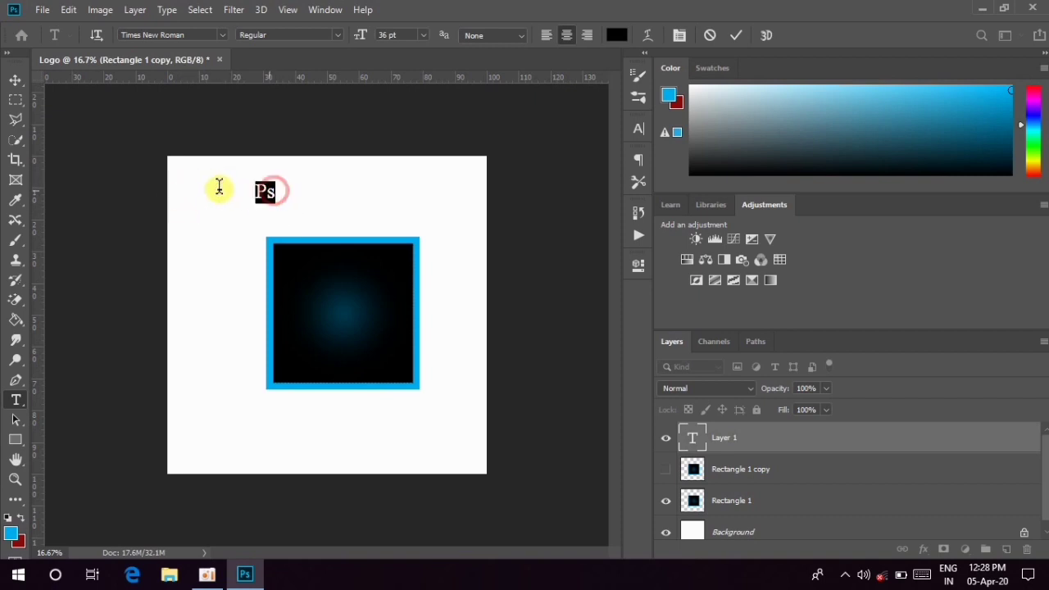
left_click(336, 35)
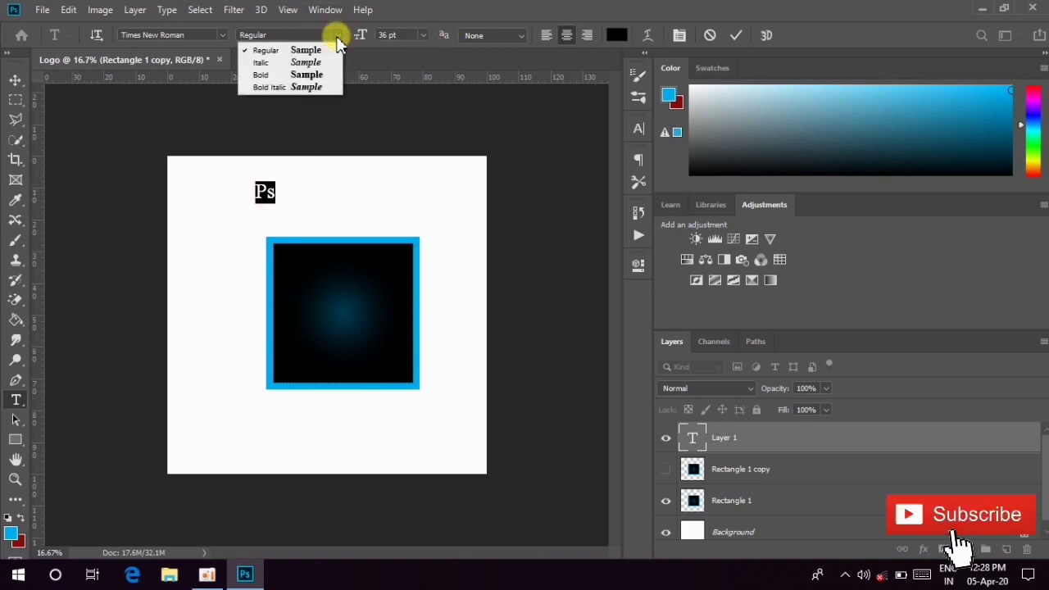
left_click(328, 75)
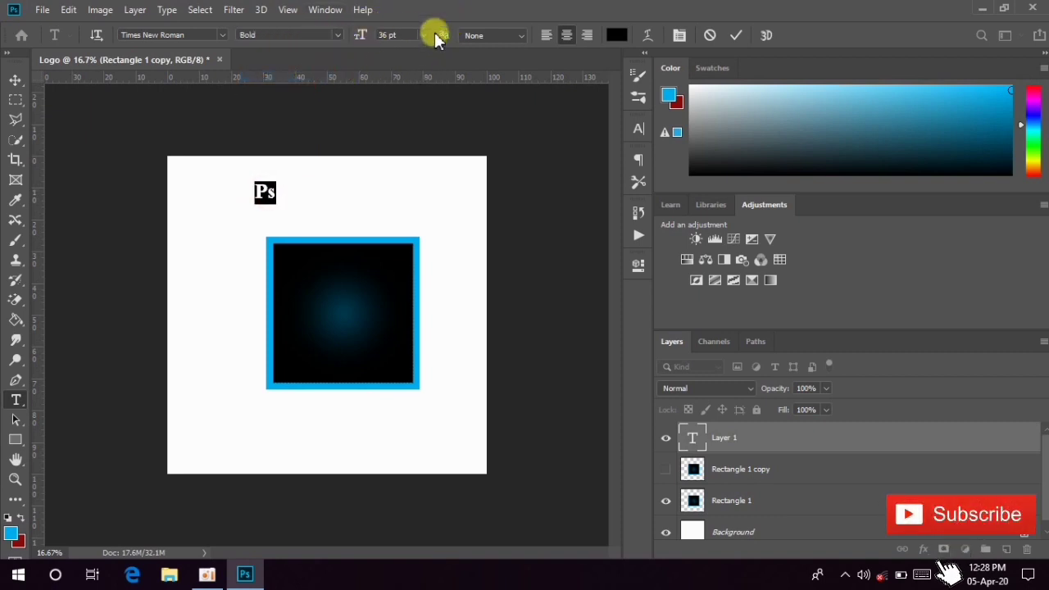
Set the "Ps" text size to 72 pt and colour it with the border's blue, 00aeef.
left_click(424, 35)
left_click(422, 227)
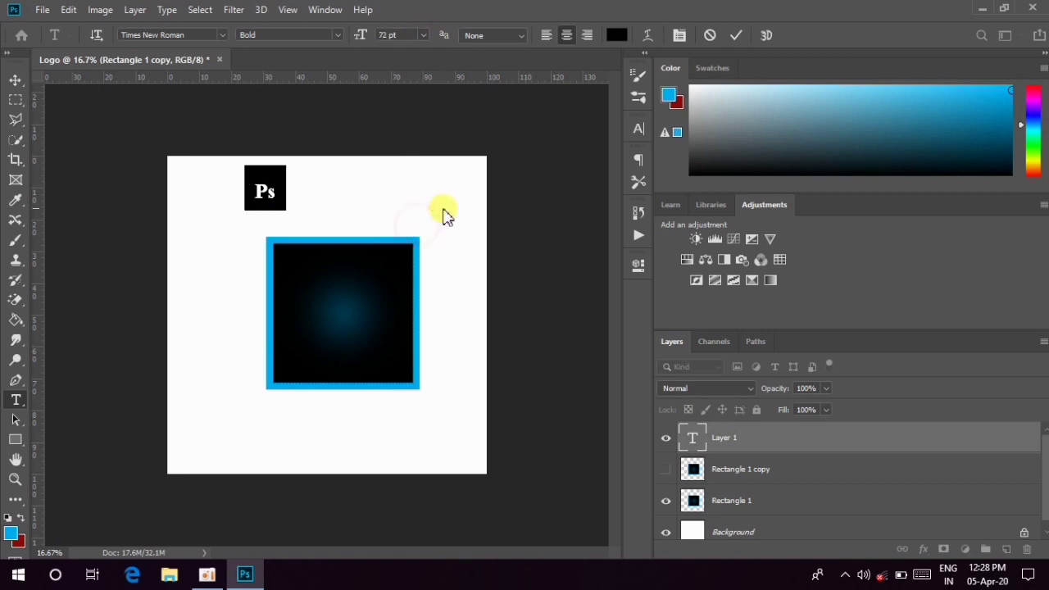
left_click(621, 35)
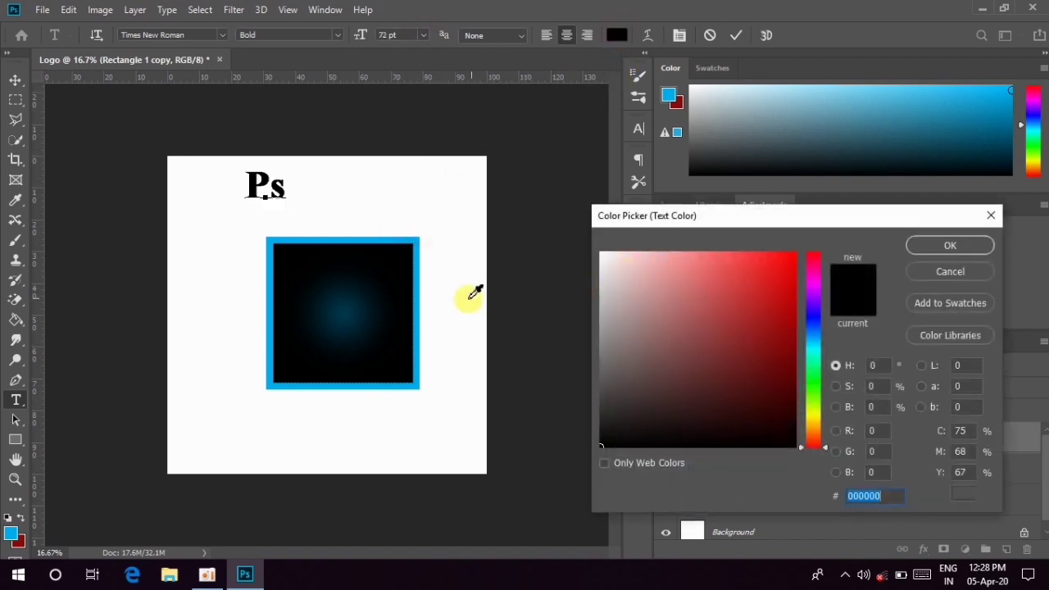
left_click(417, 294)
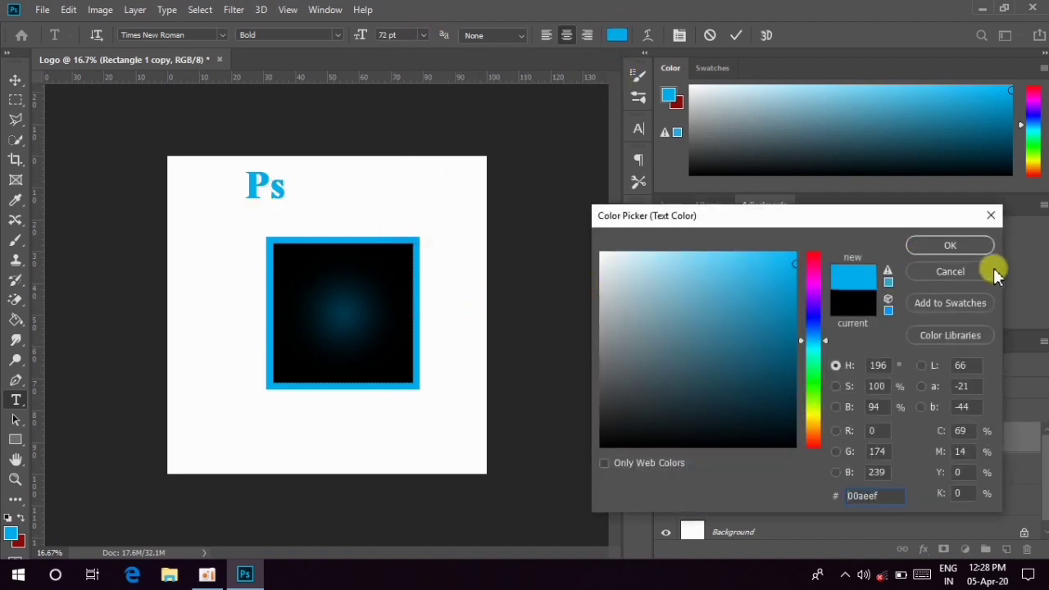
left_click(963, 245)
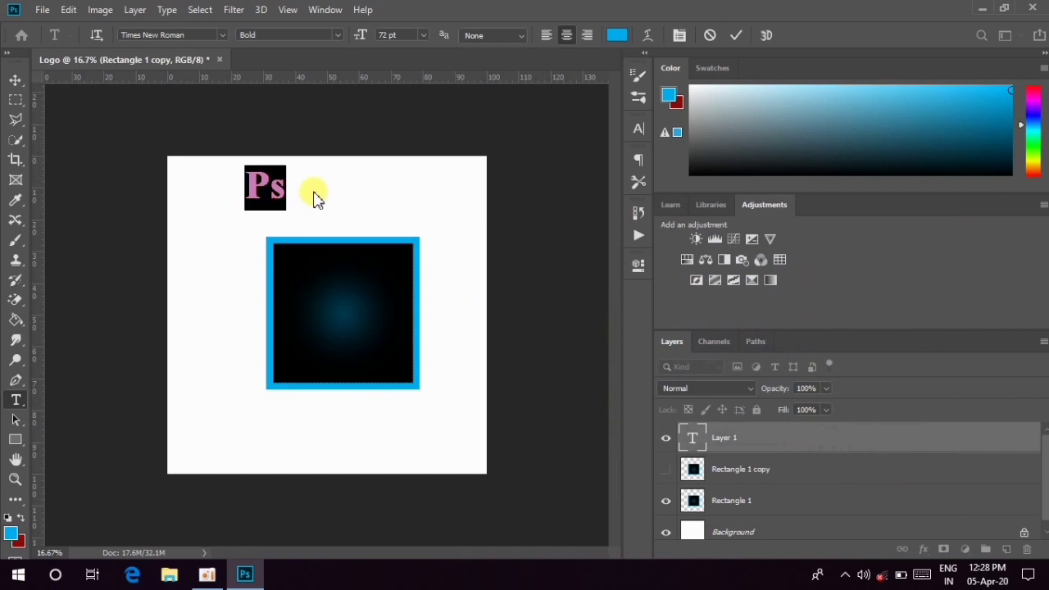
Move the "Ps" text onto the black square and scale it proportionally to about 306% so it nearly fills the square.
left_click(15, 81)
left_click_drag(276, 182, 347, 305)
key("ctrl+t")
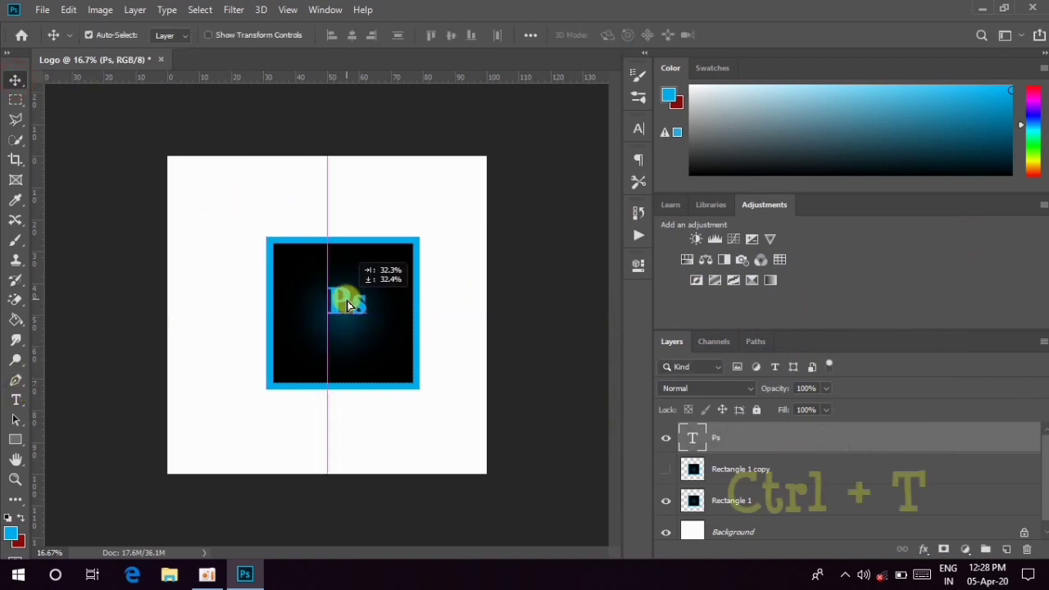
key("ctrl+t")
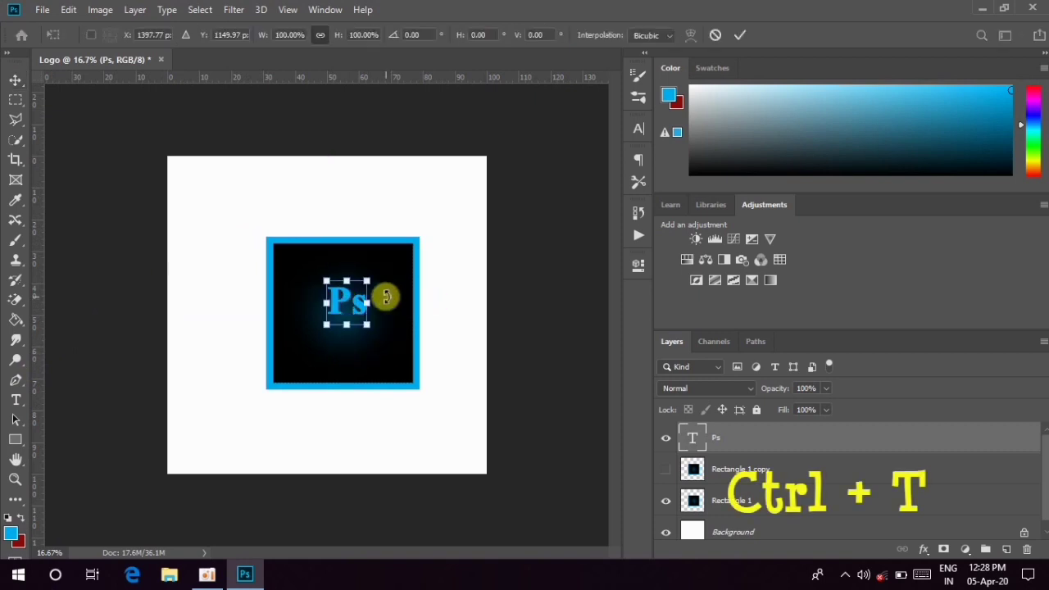
left_click(108, 8)
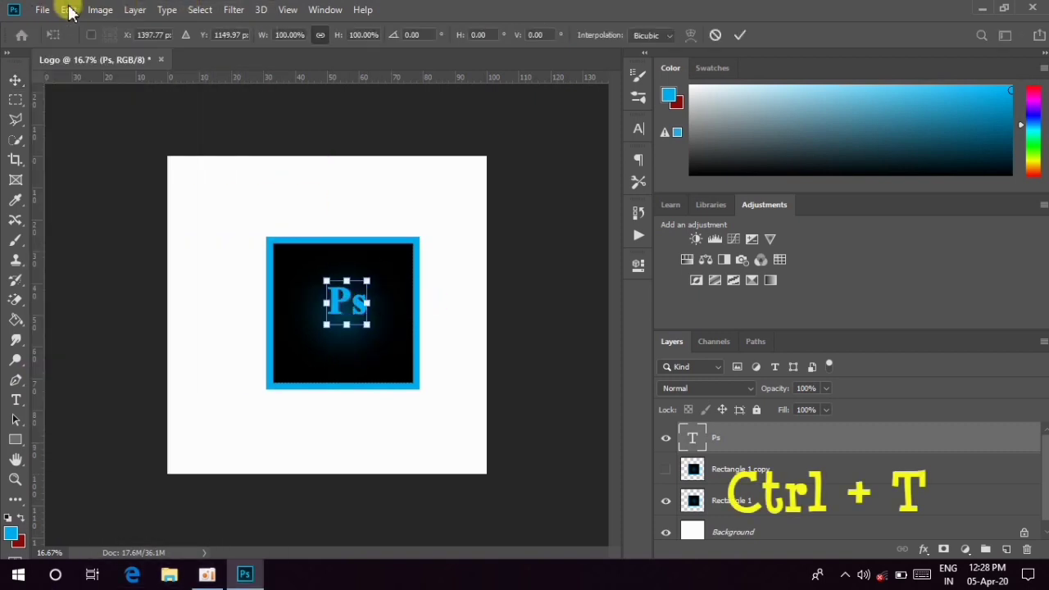
left_click(69, 10)
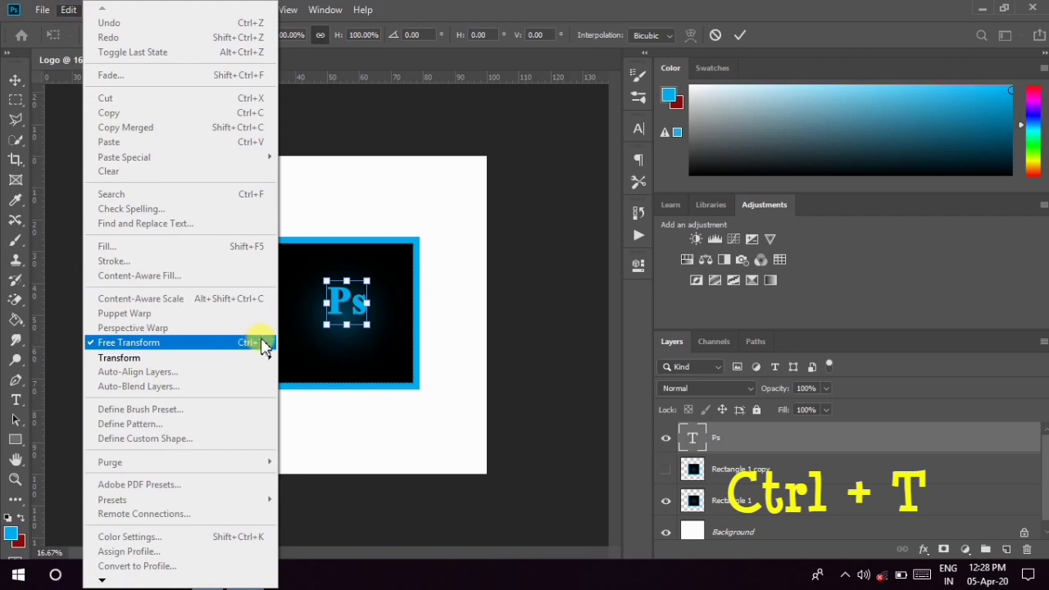
left_click(347, 283)
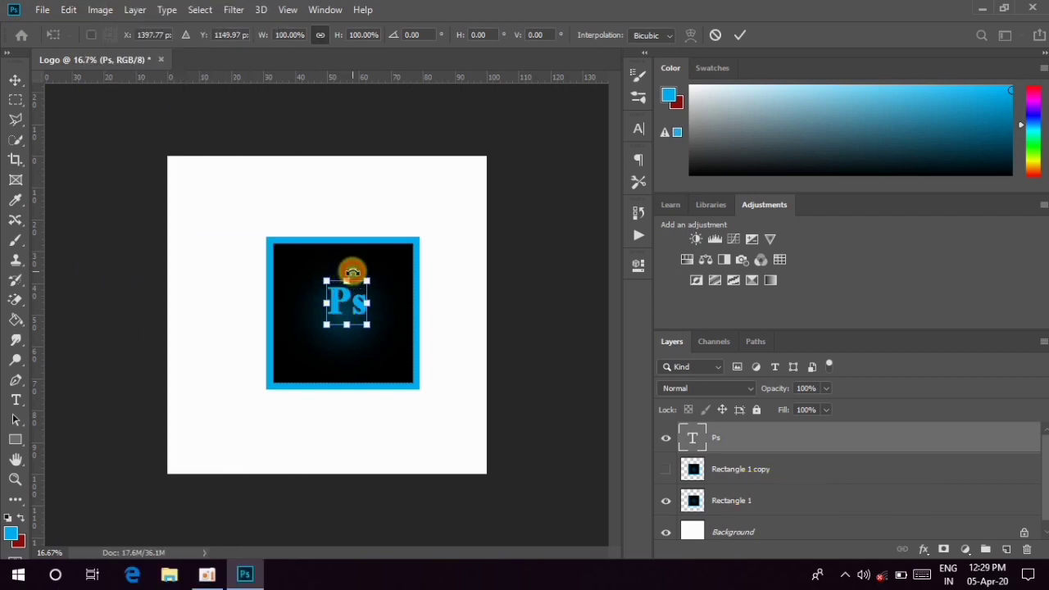
left_click_drag(347, 300, 362, 316)
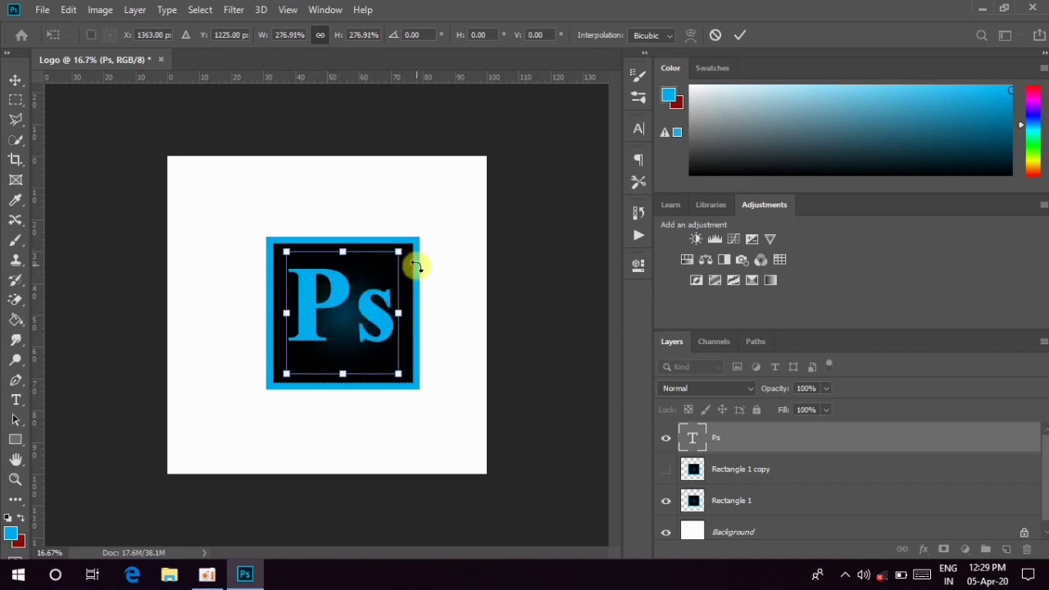
left_click_drag(400, 255, 419, 247)
mouse_move(368, 277)
left_mouse_down()
mouse_move(388, 287)
mouse_move(366, 291)
left_mouse_up()
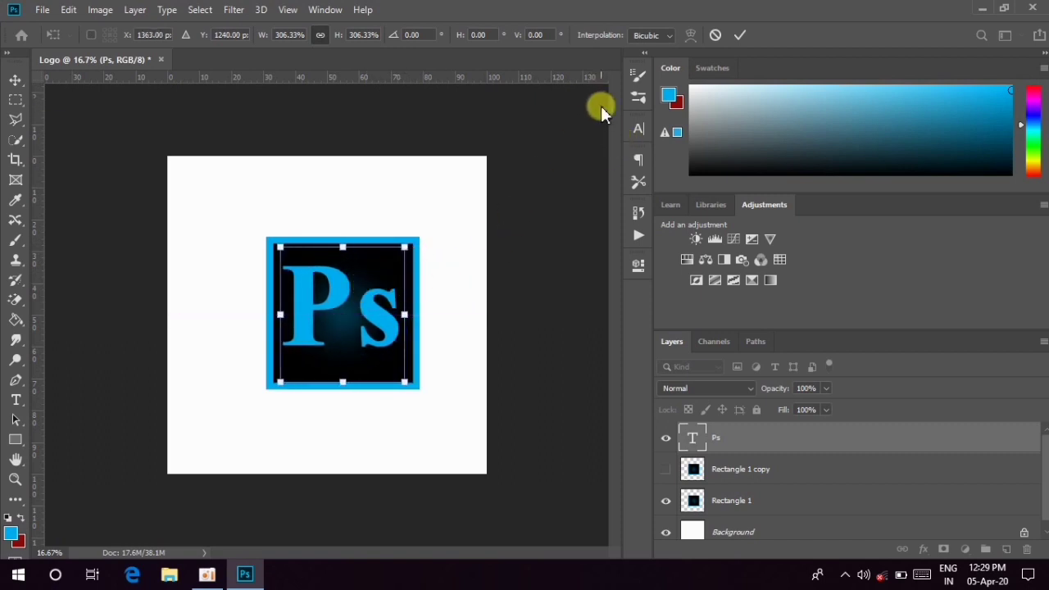
left_click(740, 34)
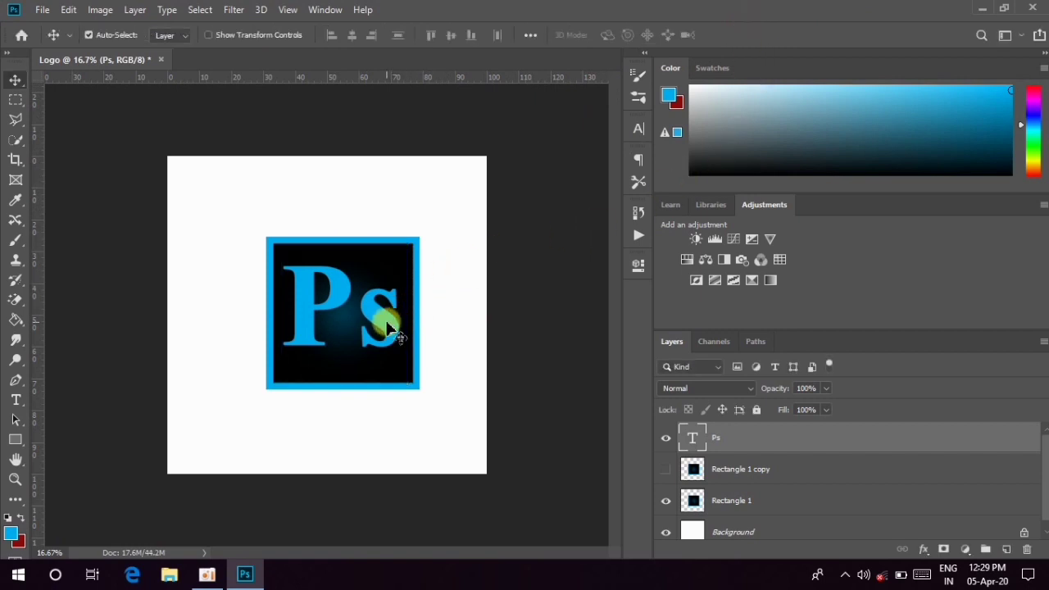
Select the whole canvas and centre the Rectangle 1 layer on it horizontally and vertically.
left_click(772, 502)
left_click(210, 11)
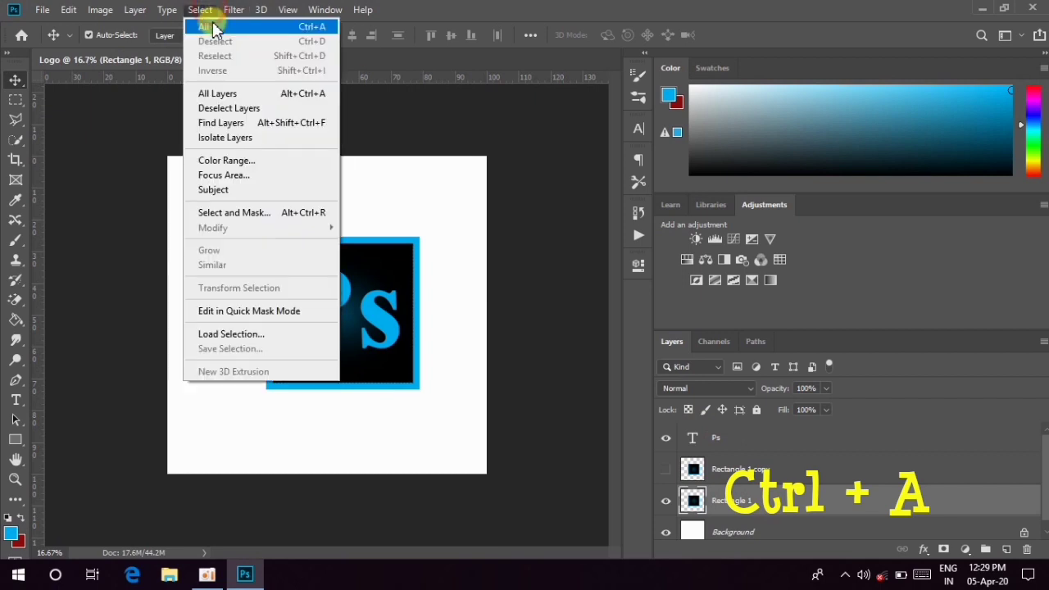
left_click(215, 24)
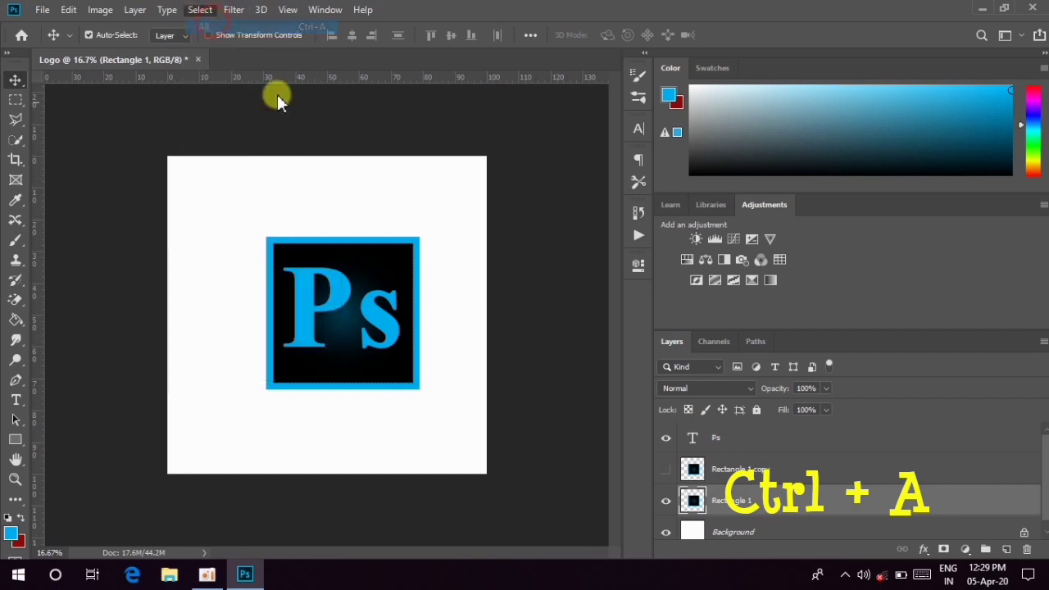
left_click(352, 34)
left_click(451, 35)
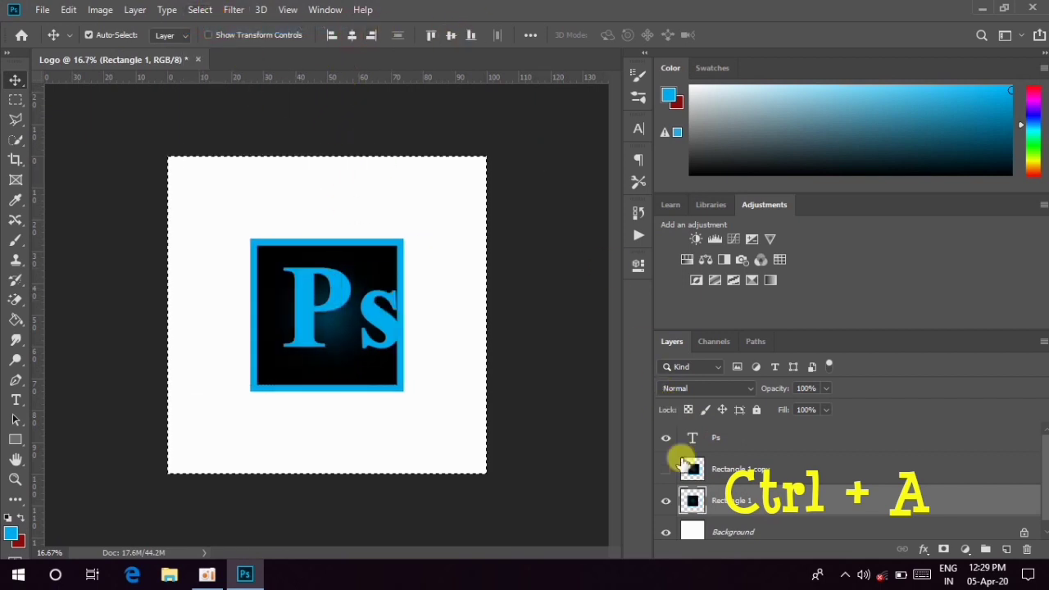
Centre the "Ps" text layer on the canvas in both directions and clear the selection.
left_click(703, 439)
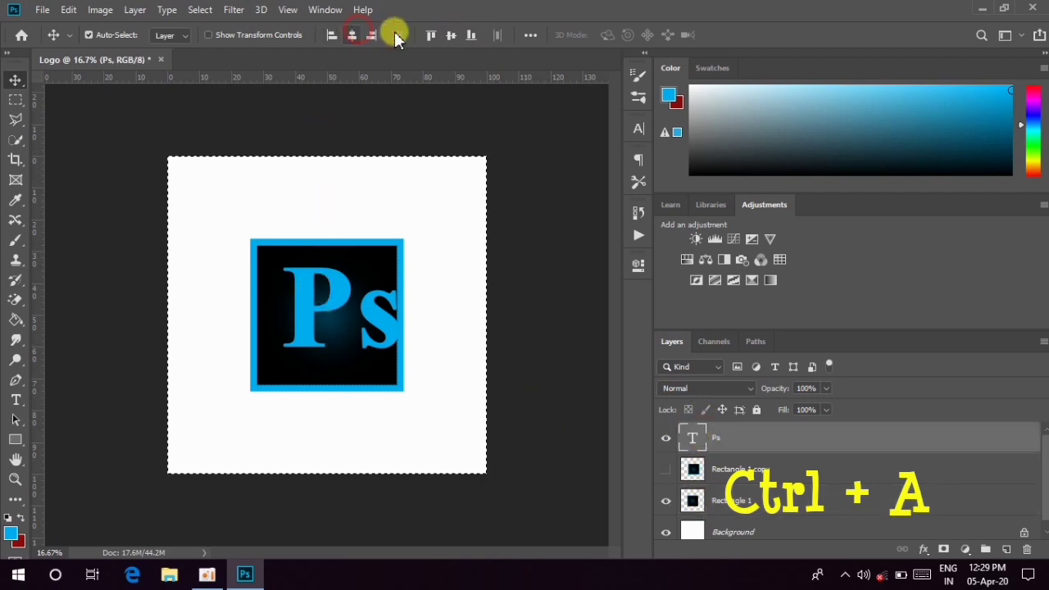
left_click(451, 35)
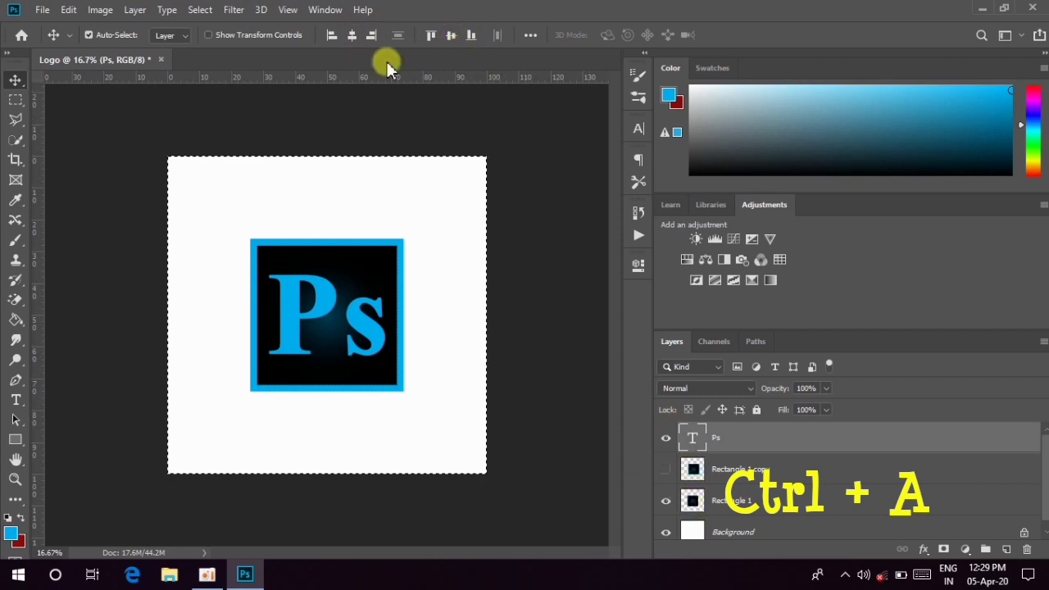
left_click(215, 9)
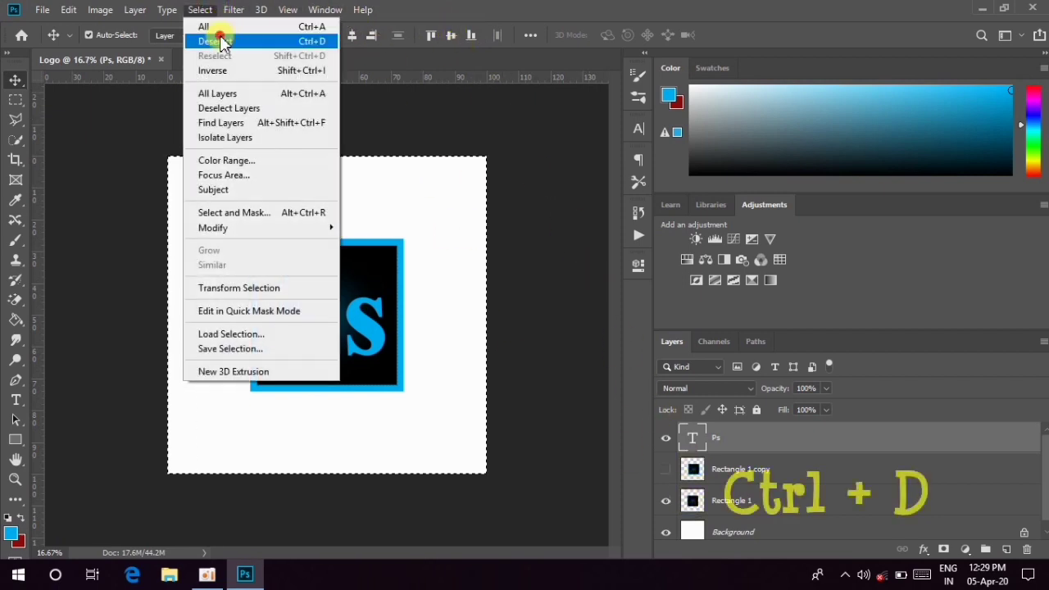
left_click(218, 37)
Hide the background and merge the Ps text and Rectangle 1 layers into one, toggling the merged layer's visibility to check it.
left_click(715, 498)
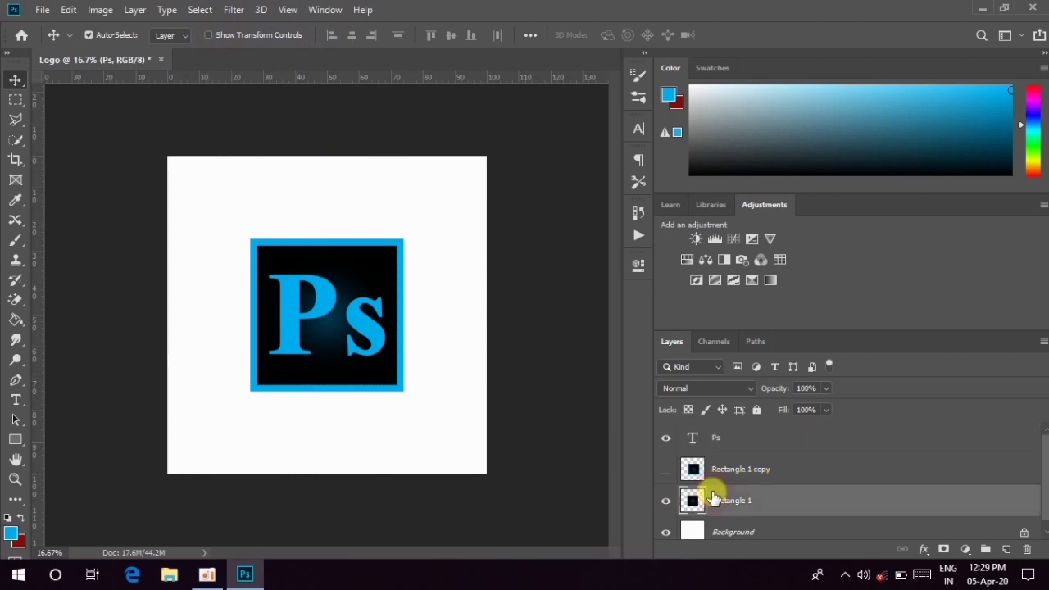
left_click(707, 440, "ctrl")
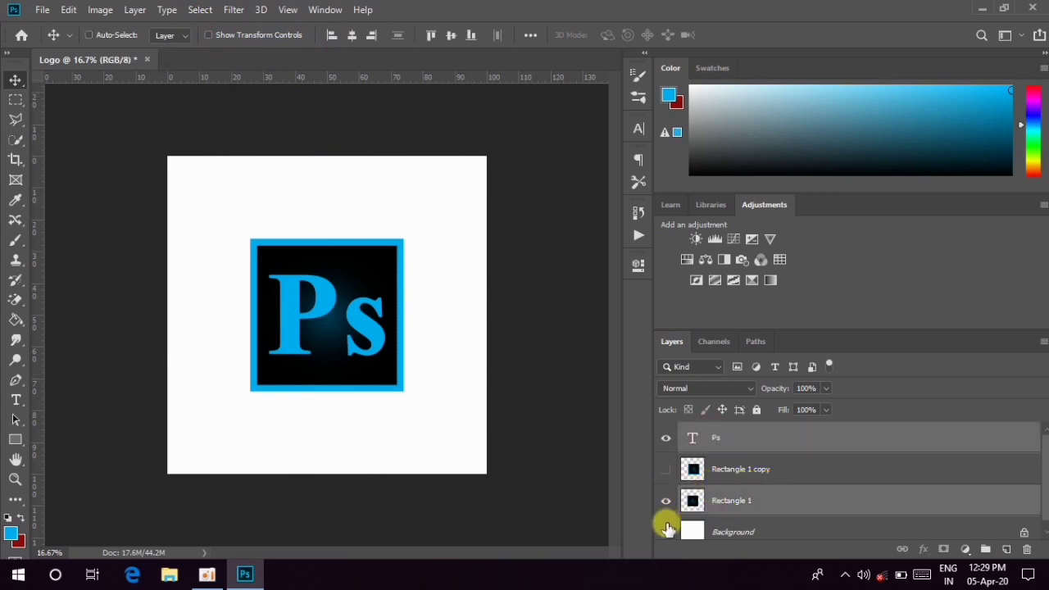
left_click(665, 531)
right_click(710, 500)
left_click(772, 455)
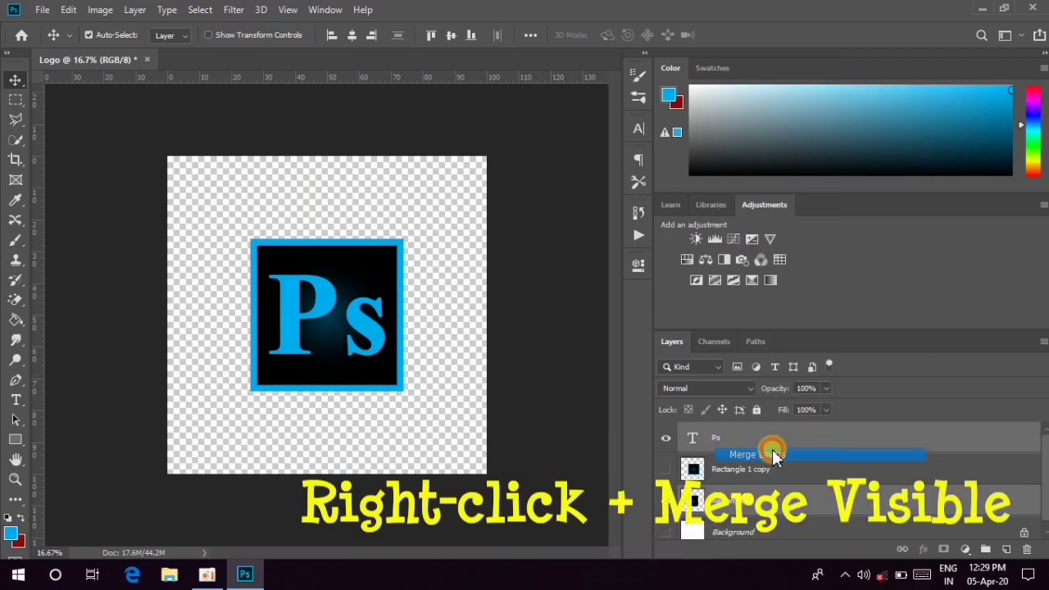
left_click(665, 438)
left_click(665, 438)
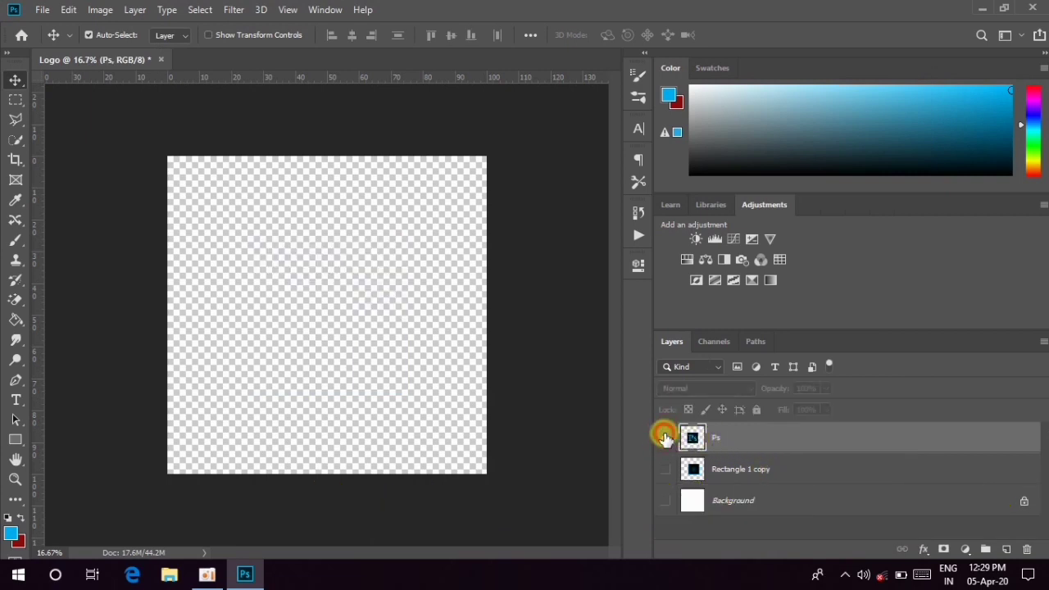
Show the Rectangle 1 copy and Background layers, hide the merged Ps layer, and make Rectangle 1 copy the active layer.
left_click(668, 468)
left_click(665, 500)
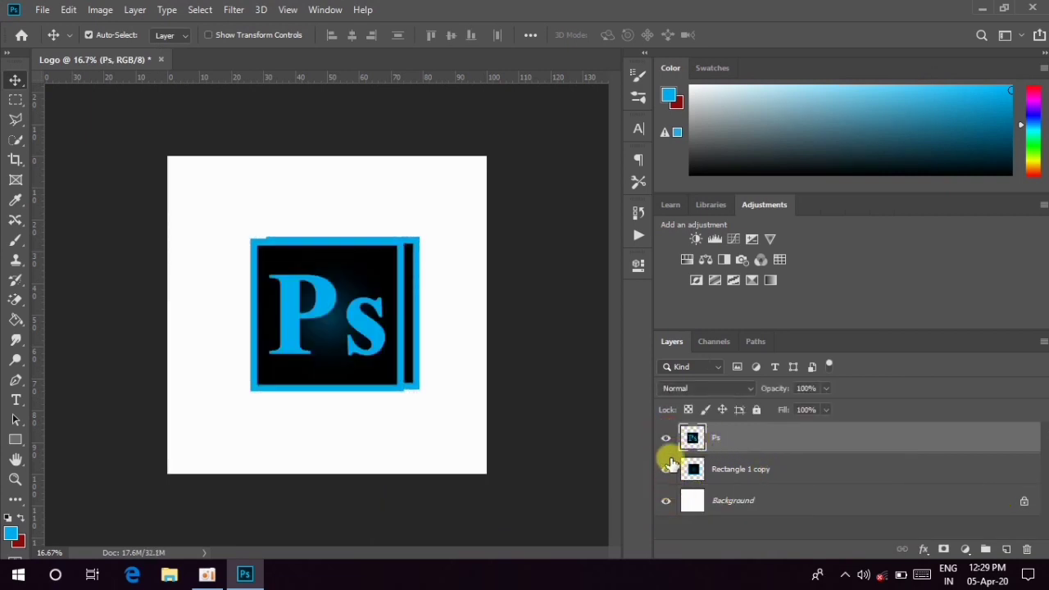
left_click(665, 438)
left_click(721, 472)
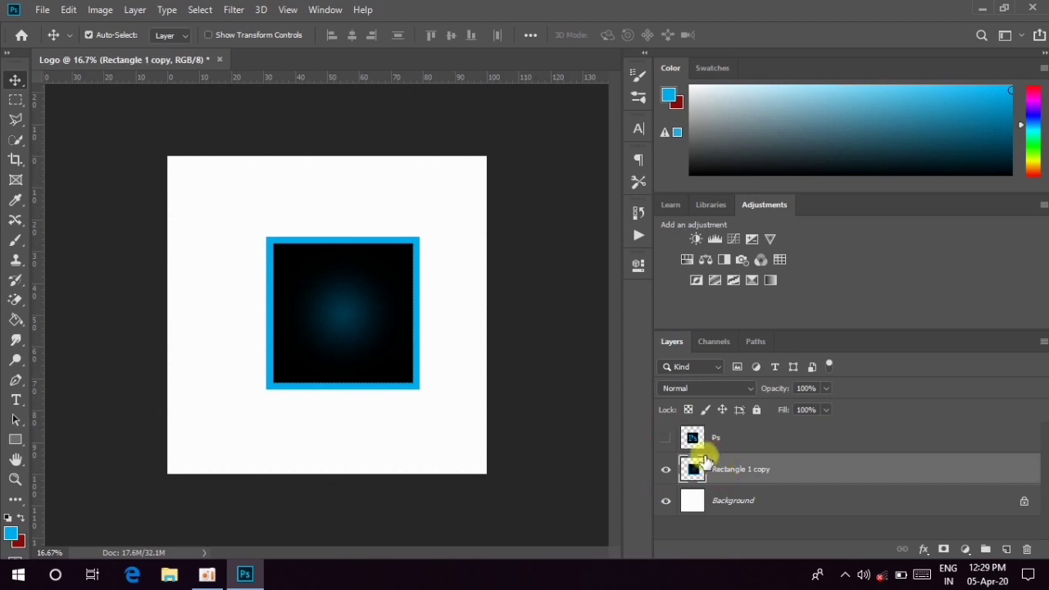
Add the text "As" above the square in blue Times New Roman Bold at 72 pt.
left_click(17, 400)
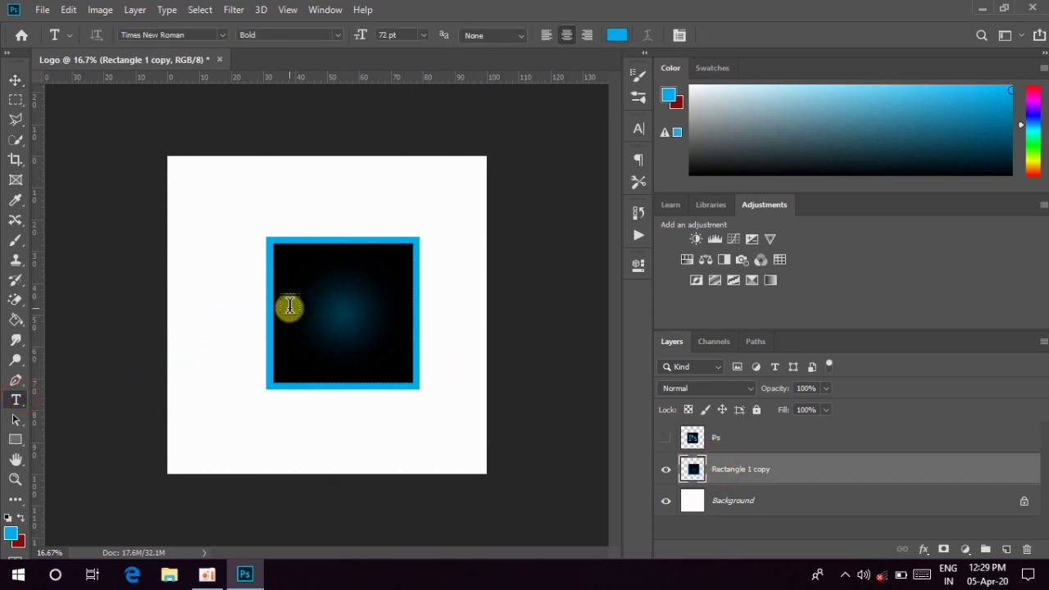
left_click(230, 204)
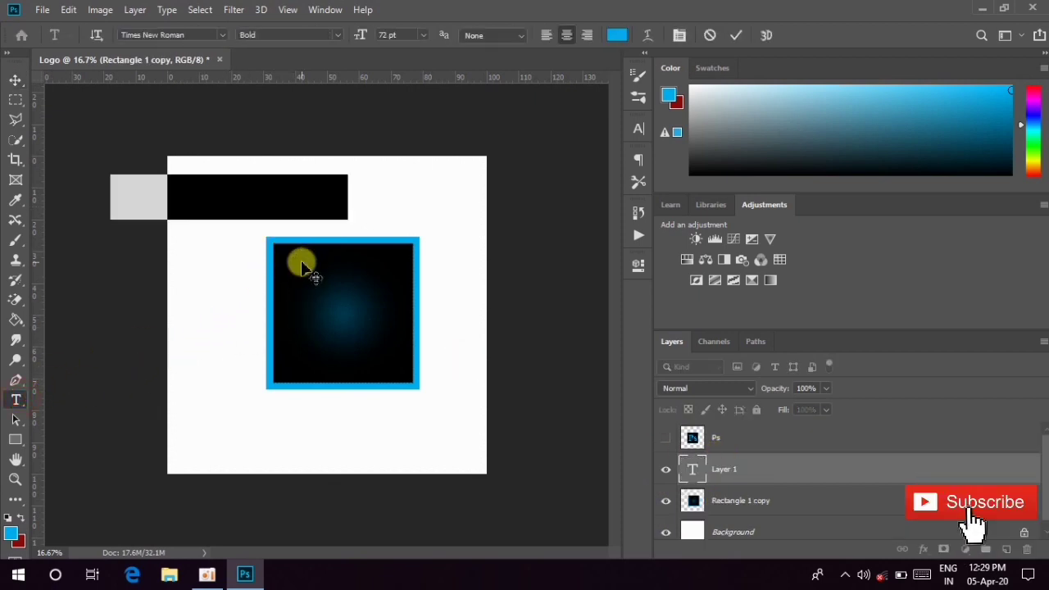
key("BackSpace")
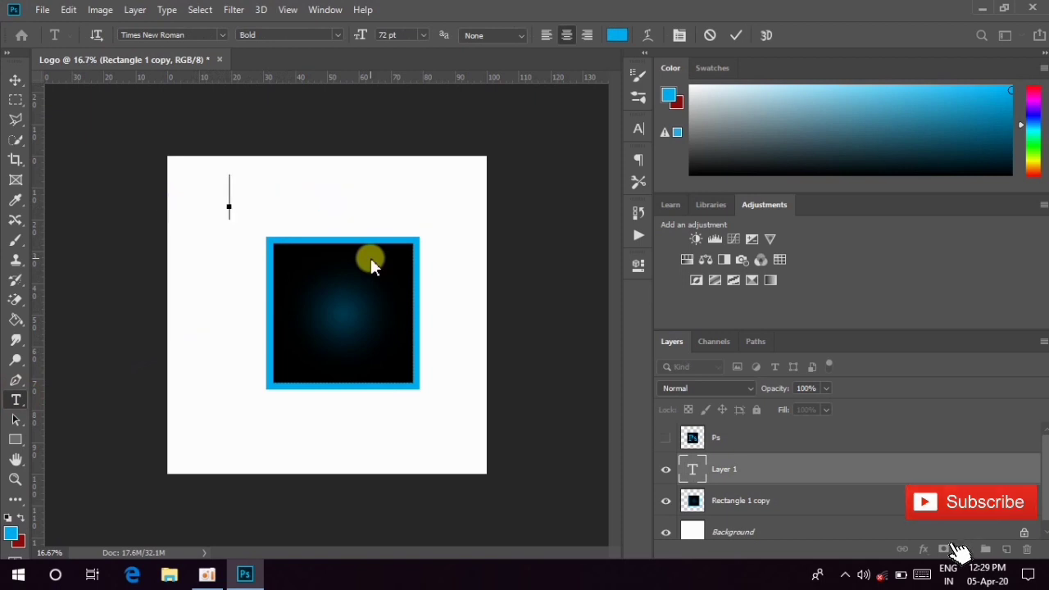
type("As")
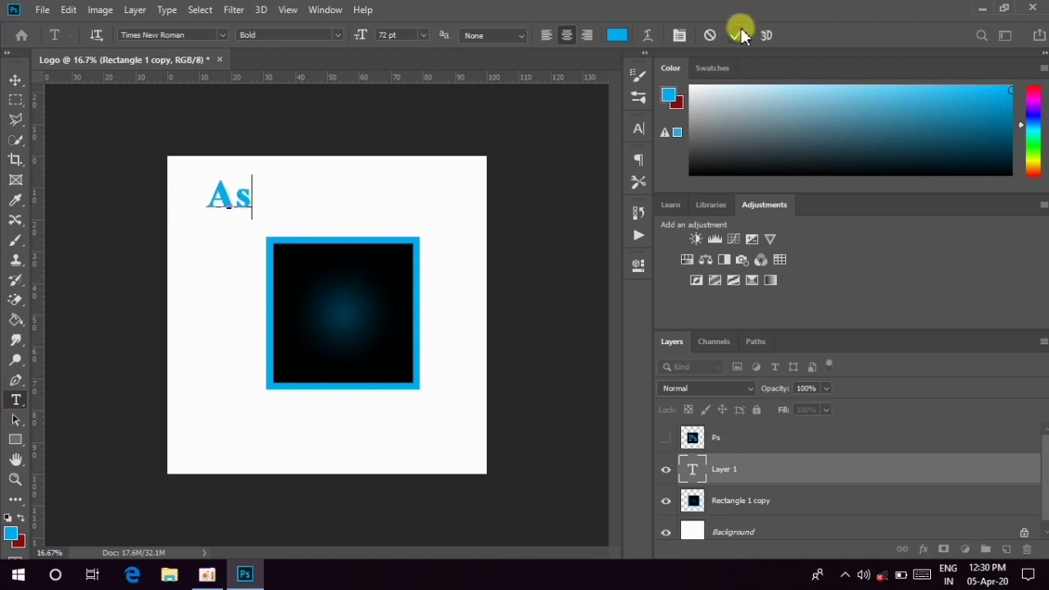
Move the "As" text onto the square, scale it proportionally to about 287%, and centre it there.
left_click(16, 81)
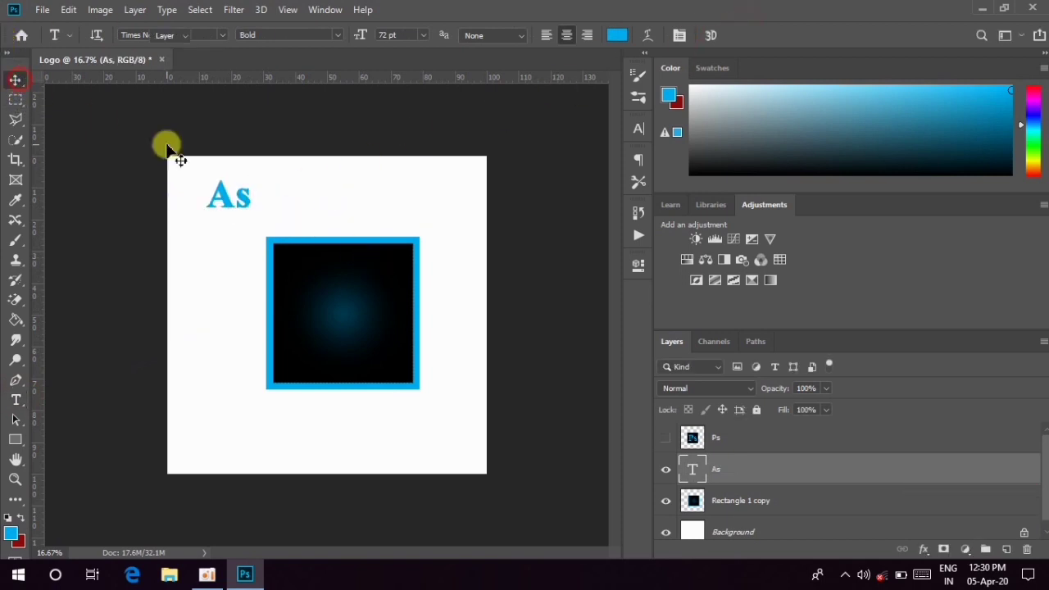
left_click_drag(241, 206, 397, 238)
key("ctrl+t")
left_click_drag(374, 328, 371, 323)
left_click_drag(407, 250, 414, 243)
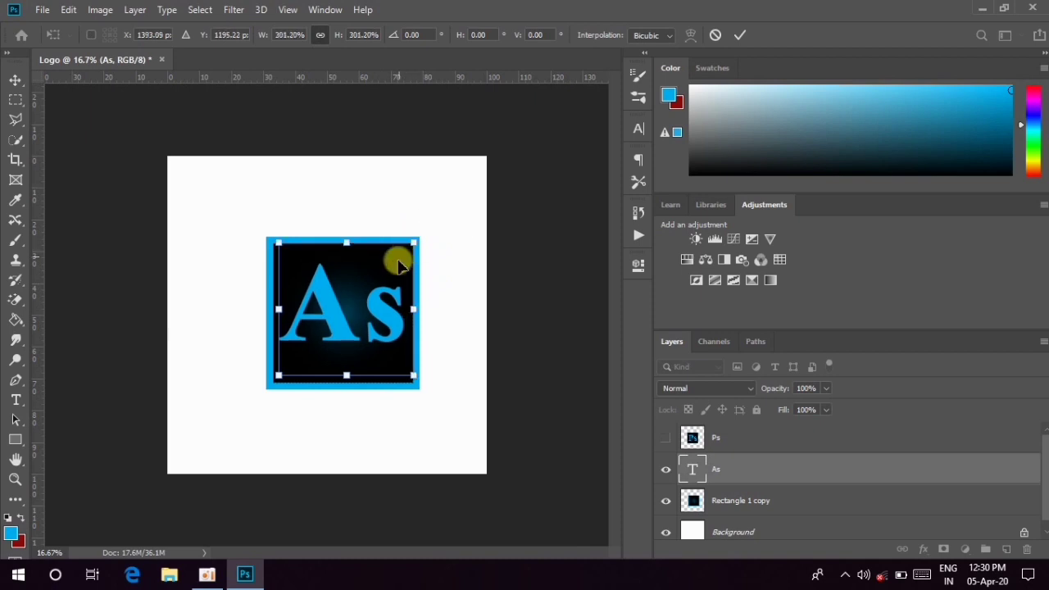
left_click_drag(384, 283, 389, 288)
left_click_drag(419, 246, 412, 252)
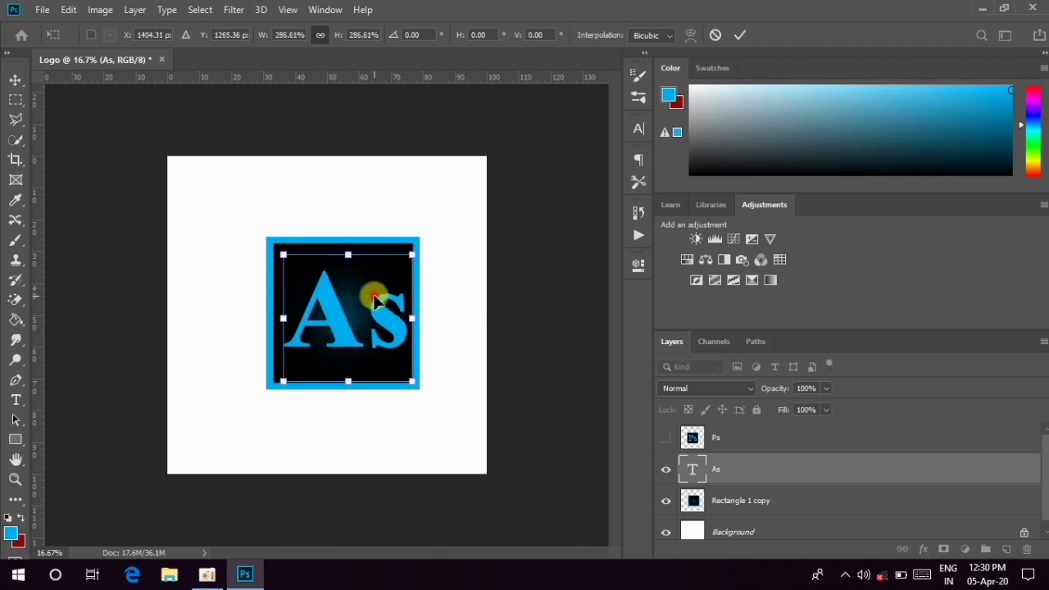
left_click_drag(378, 302, 374, 295)
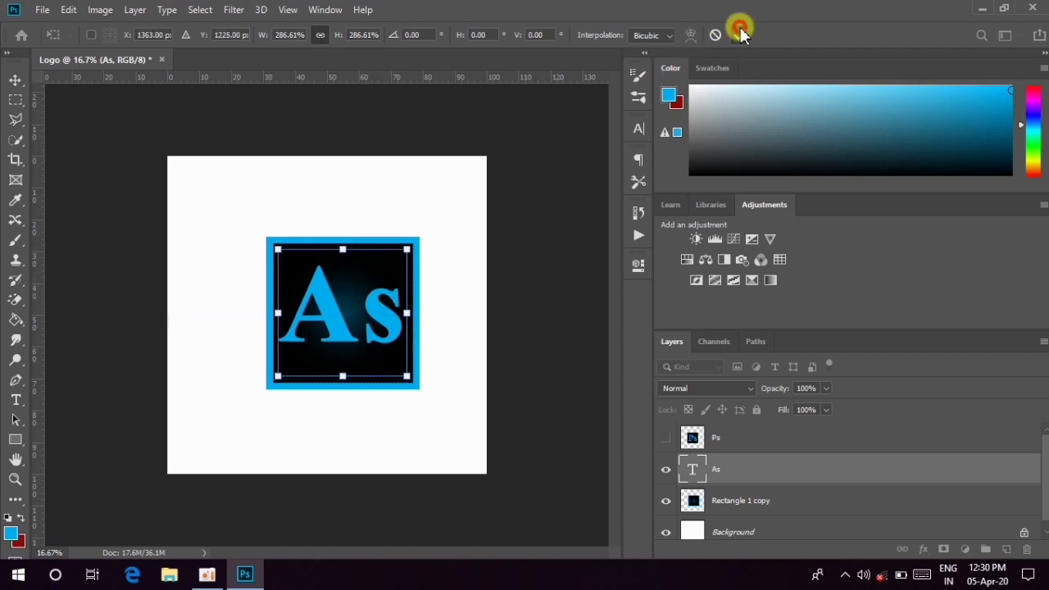
left_click(740, 31)
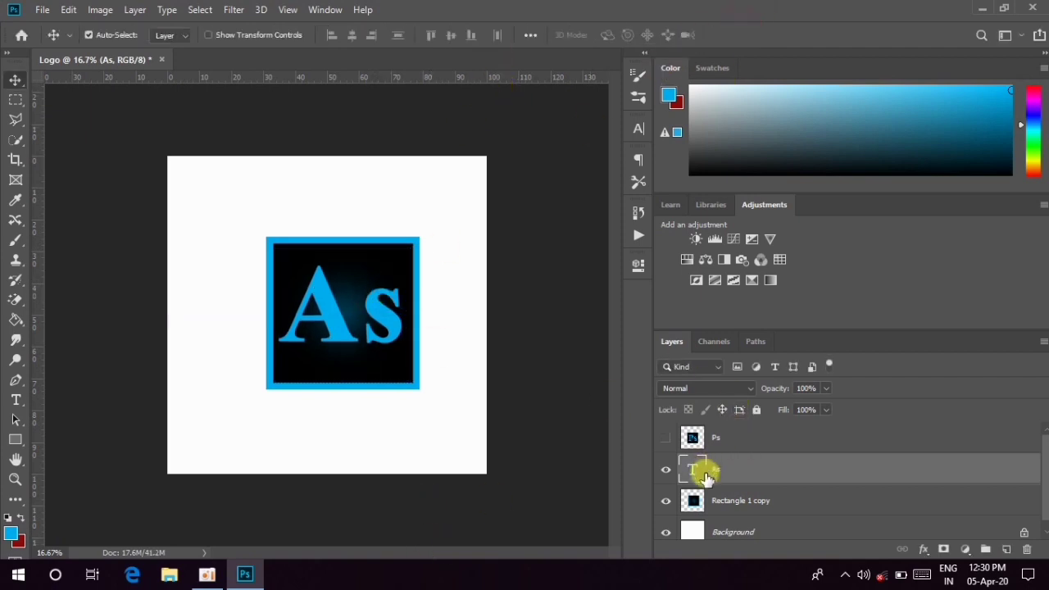
Hide the background and merge the As text and Rectangle 1 copy layers into one, toggling layer visibility to check the result.
left_click(716, 502)
left_click(666, 532)
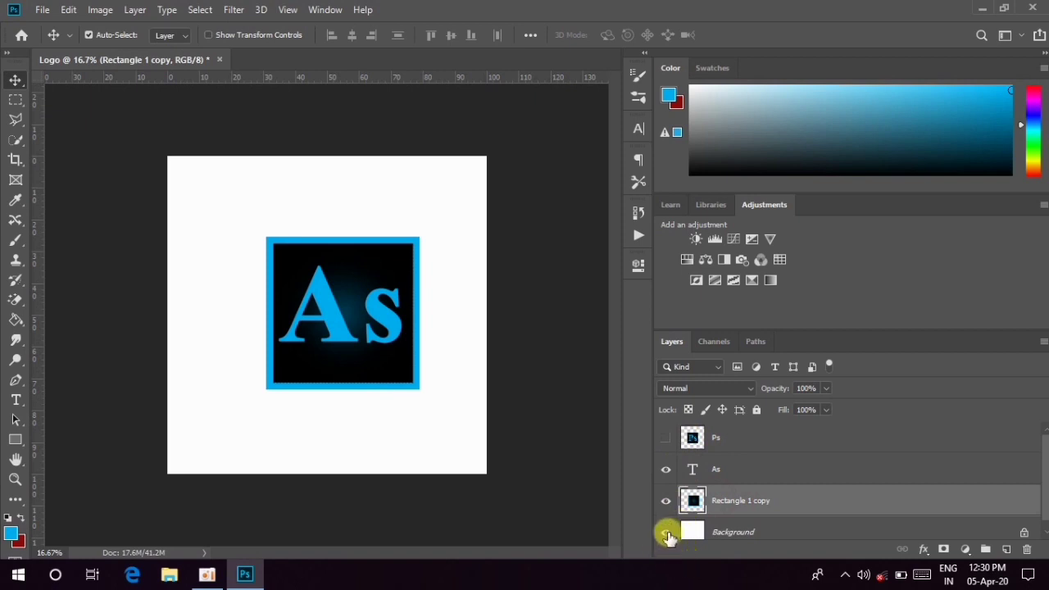
right_click(708, 502)
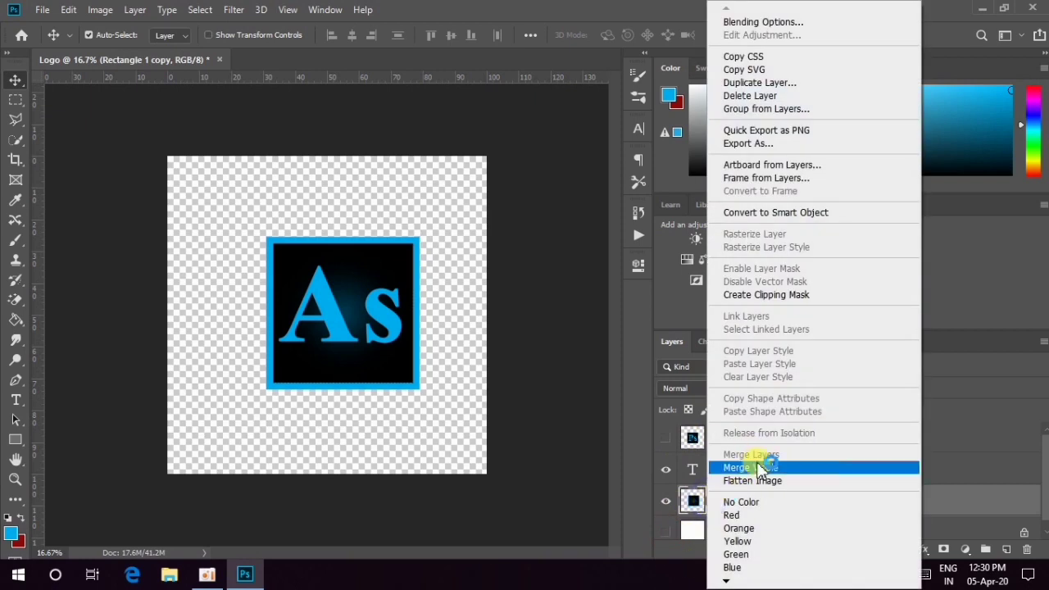
left_click(777, 470)
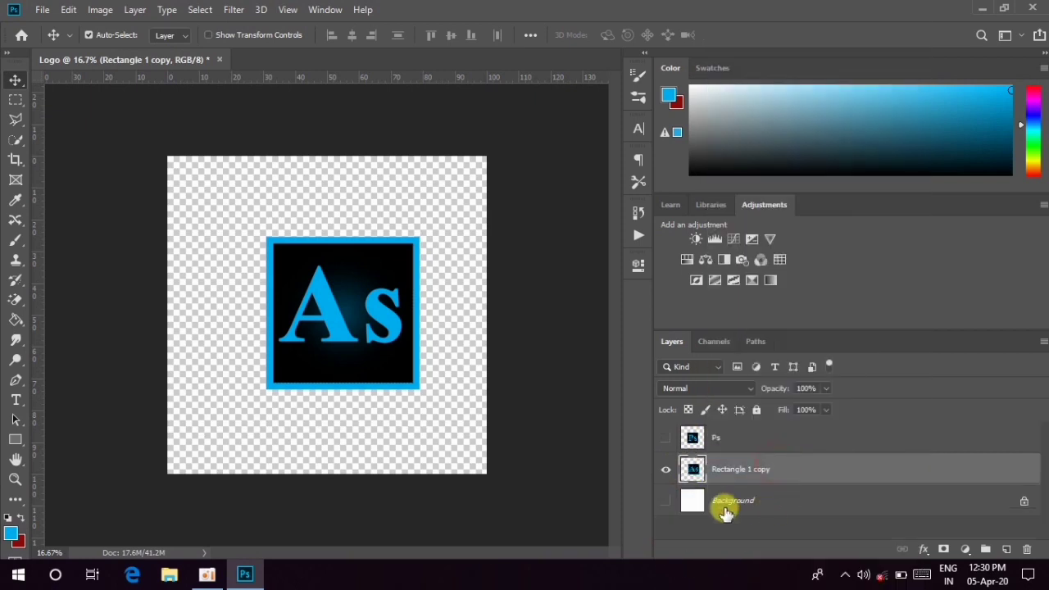
left_click(674, 472)
left_click(670, 466)
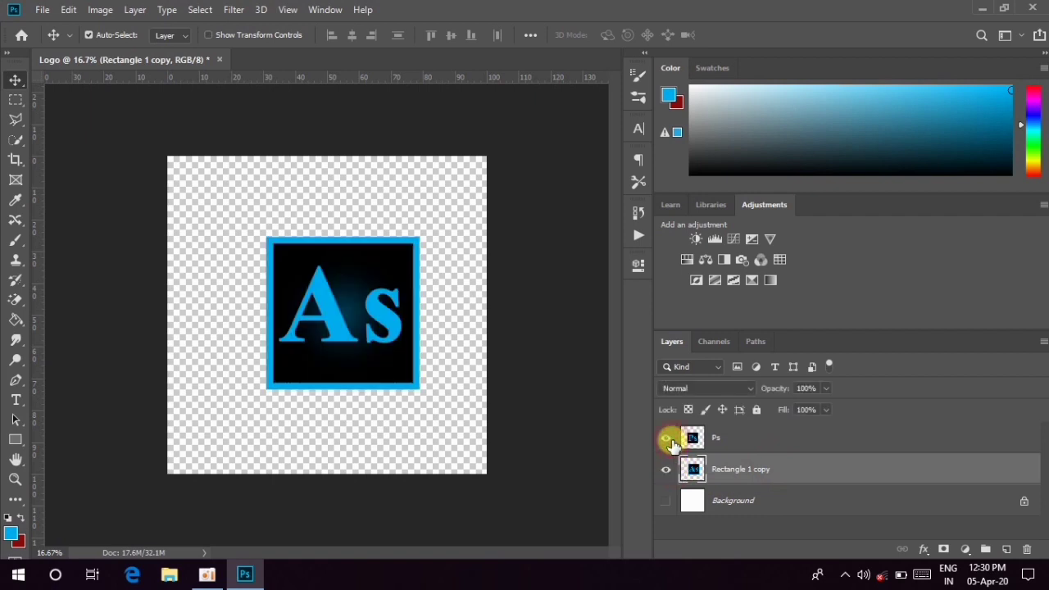
left_click(669, 442)
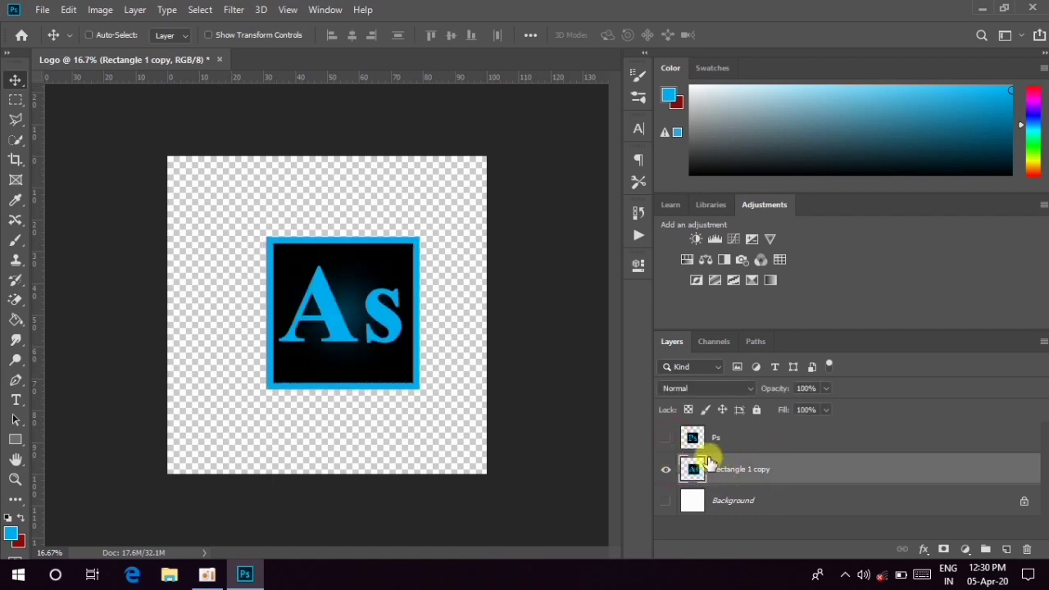
Centre the merged As logo horizontally on the canvas and scale it proportionally to 50%.
left_click_drag(323, 276, 343, 291)
key("ctrl+t")
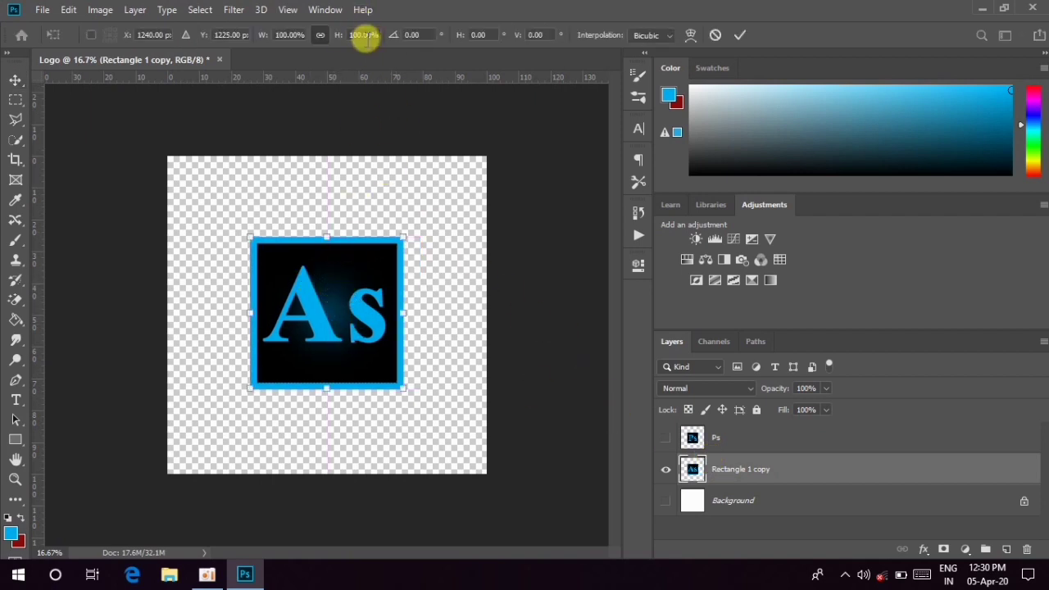
type("50")
key("Return")
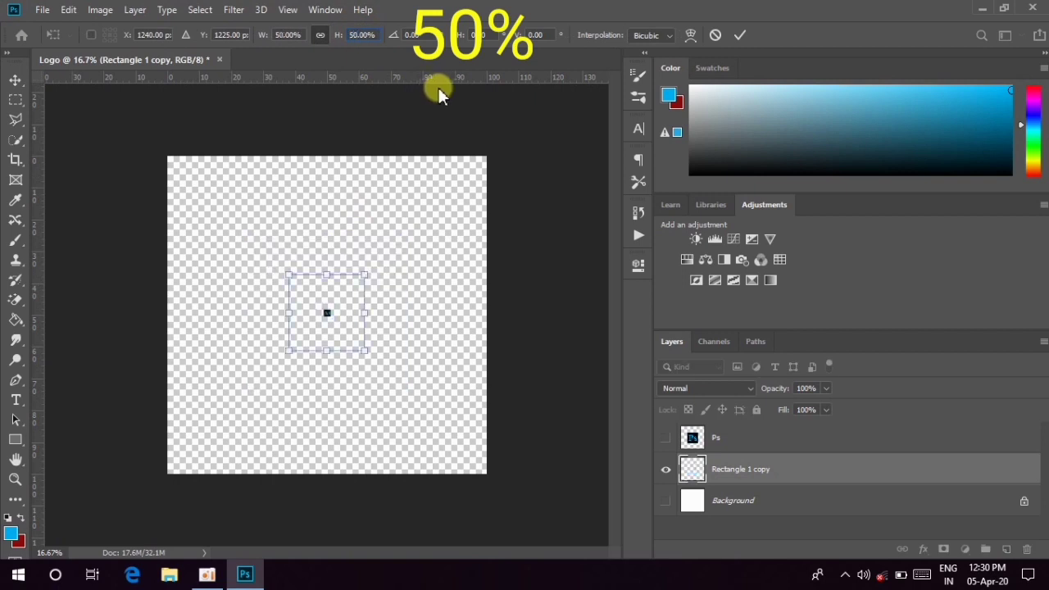
left_click(744, 32)
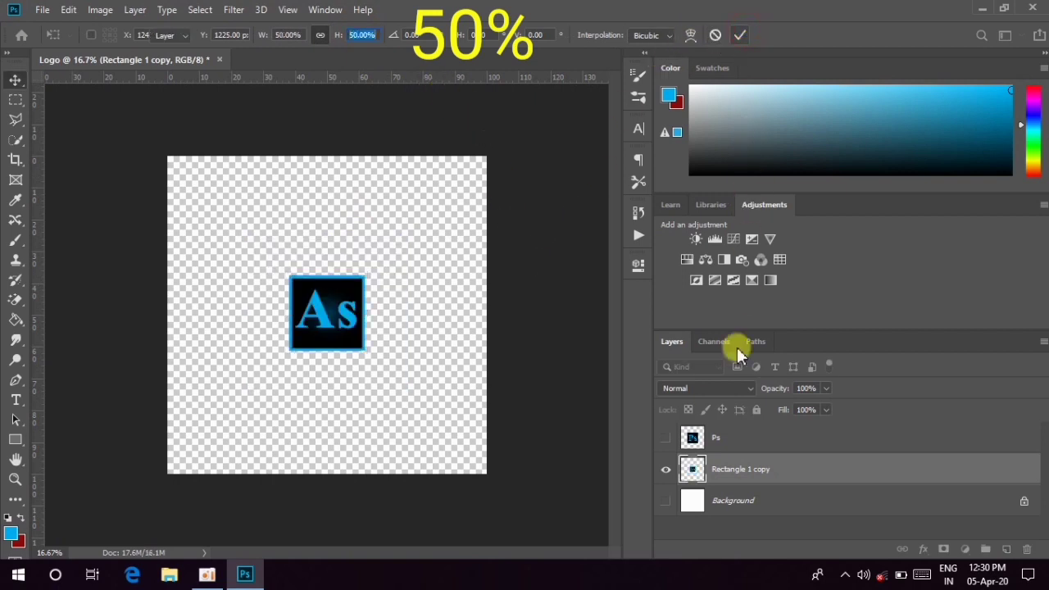
Show the Ps layer and scale its logo proportionally to 50%.
left_click(724, 435)
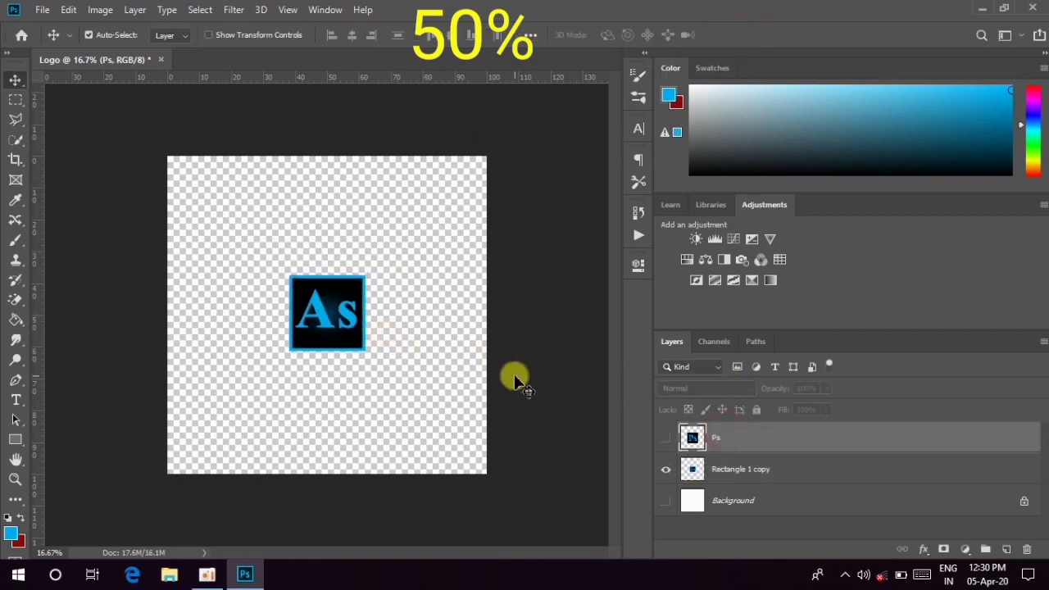
left_click(666, 438)
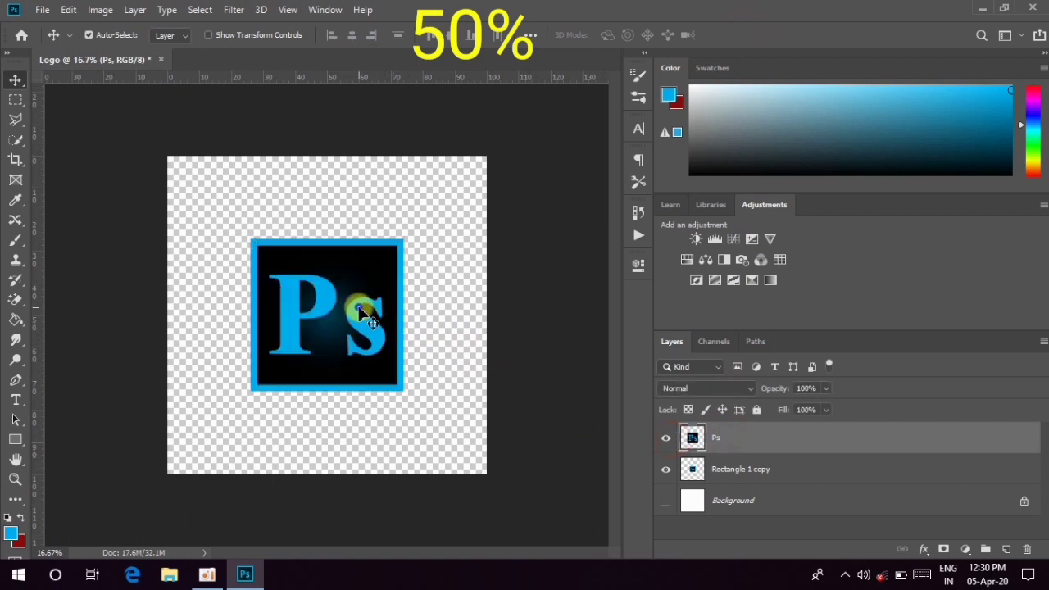
right_click(359, 308)
left_click(382, 317)
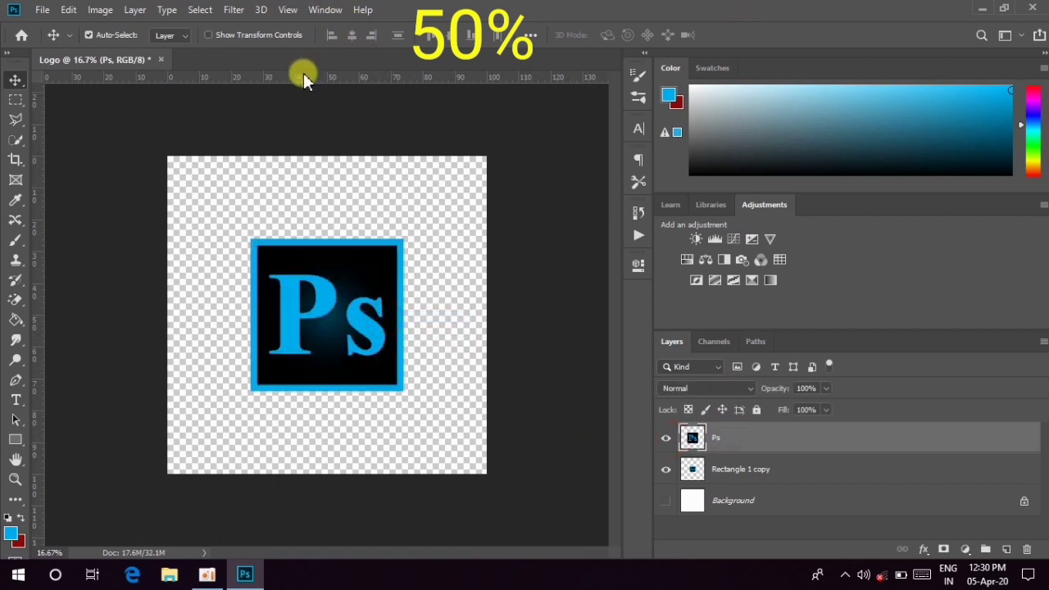
left_click(69, 10)
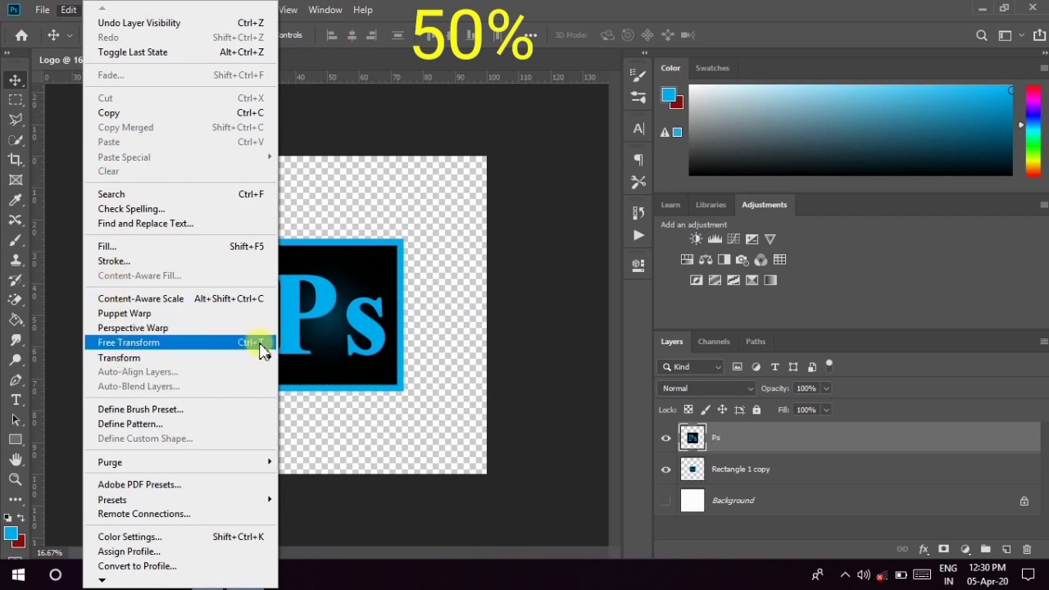
left_click(262, 344)
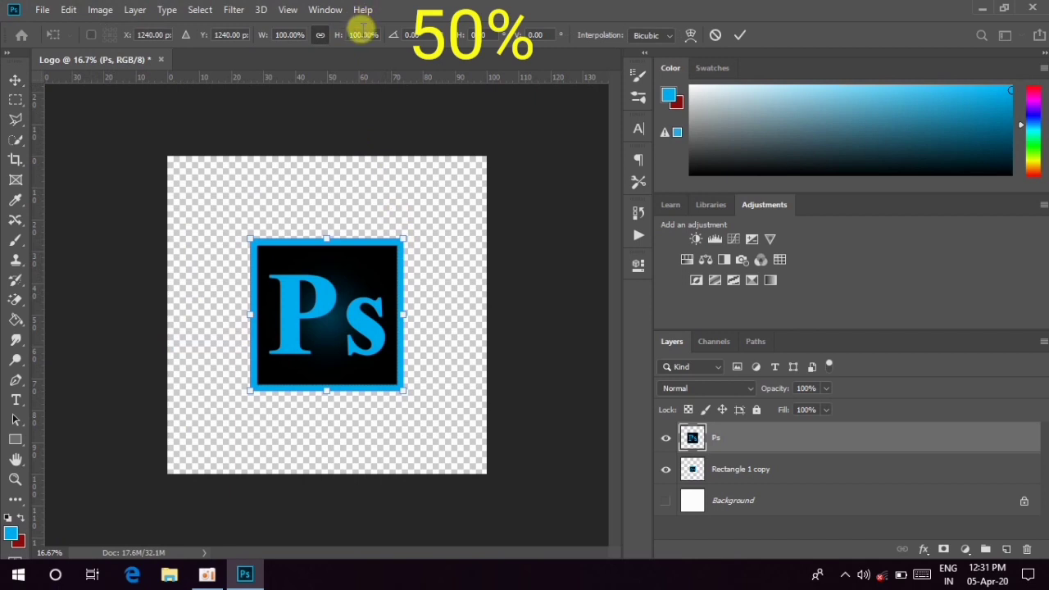
type("50")
key("Return")
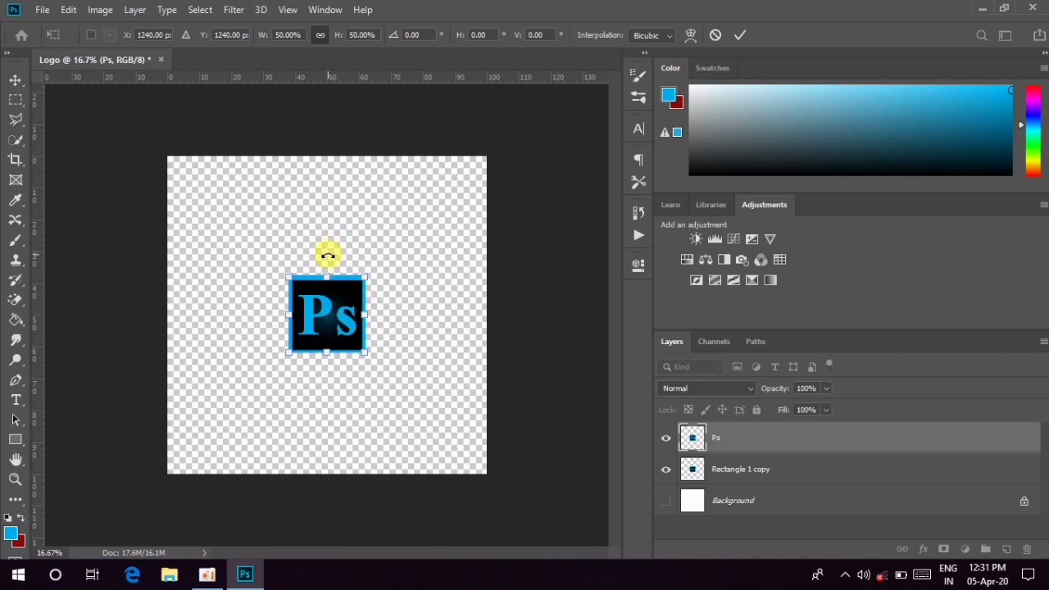
Rotate the Ps logo clockwise by about 23° and move it to the left, partly overlapping the As logo.
left_click_drag(328, 255, 361, 242)
left_click_drag(324, 324, 284, 307)
left_click(740, 36)
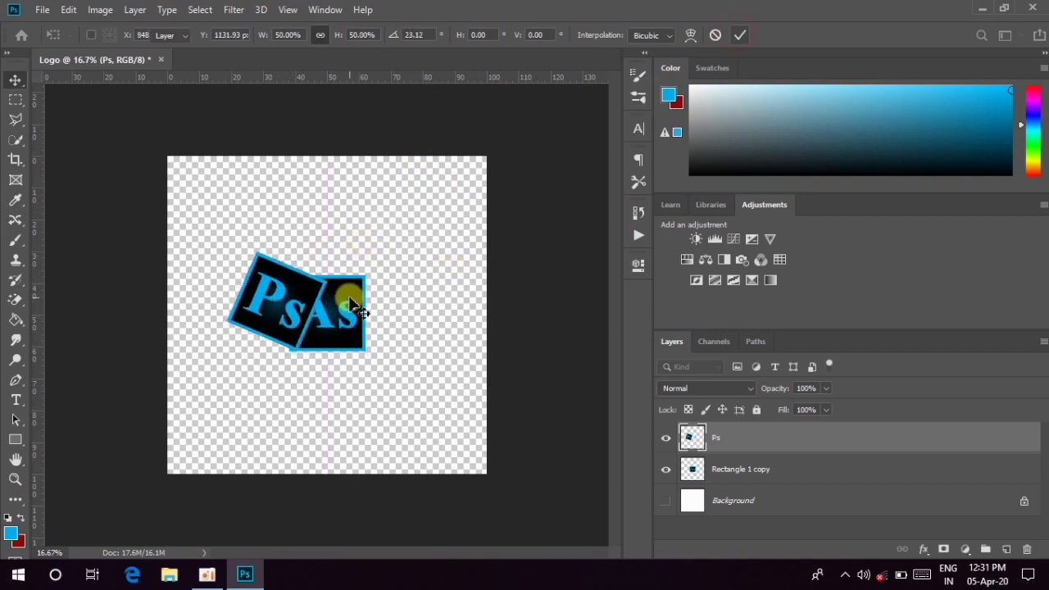
Tilt the As logo counter-clockwise, arrange both logos side by side in the canvas's upper half, and show the Background layer.
left_click_drag(351, 289, 373, 250)
key("ctrl+t")
left_click_drag(410, 304, 290, 220)
left_click(740, 35)
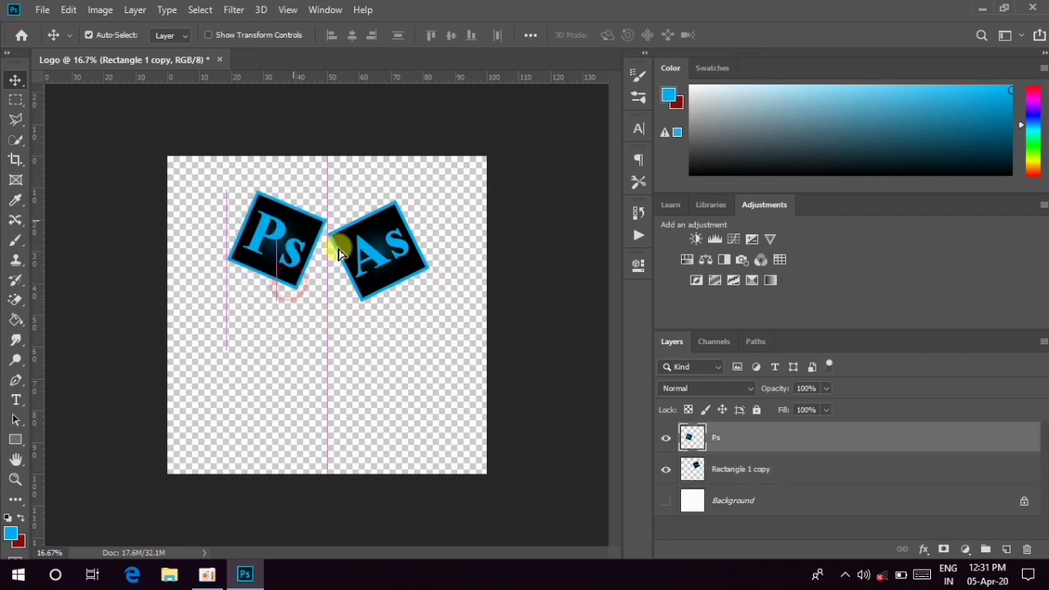
left_click_drag(387, 250, 380, 263)
left_click(664, 501)
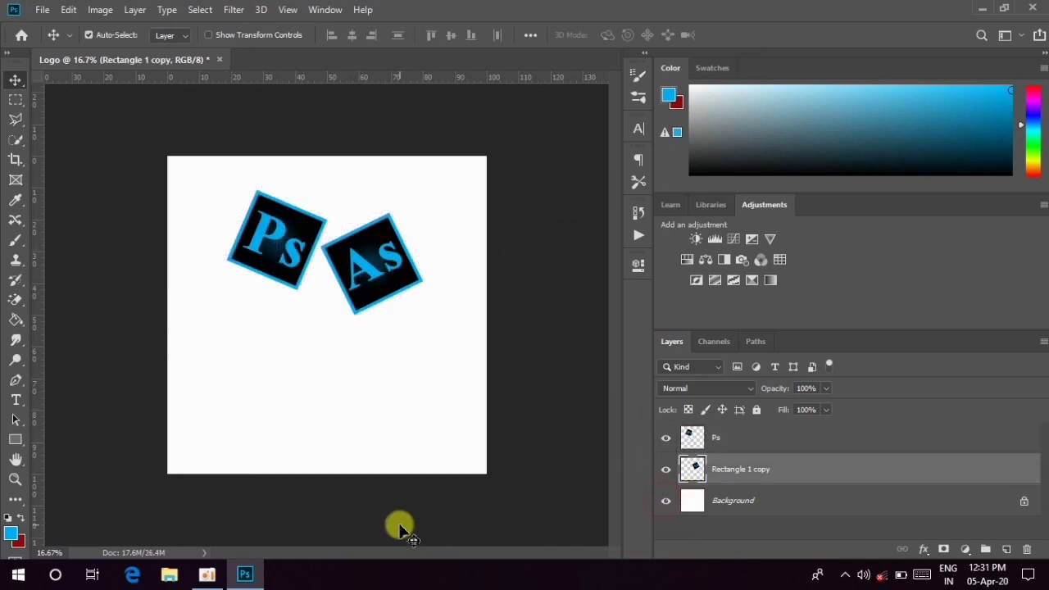
Open the water splash picture "images" from the desktop's PS folder as a separate Photoshop document.
left_click(982, 8)
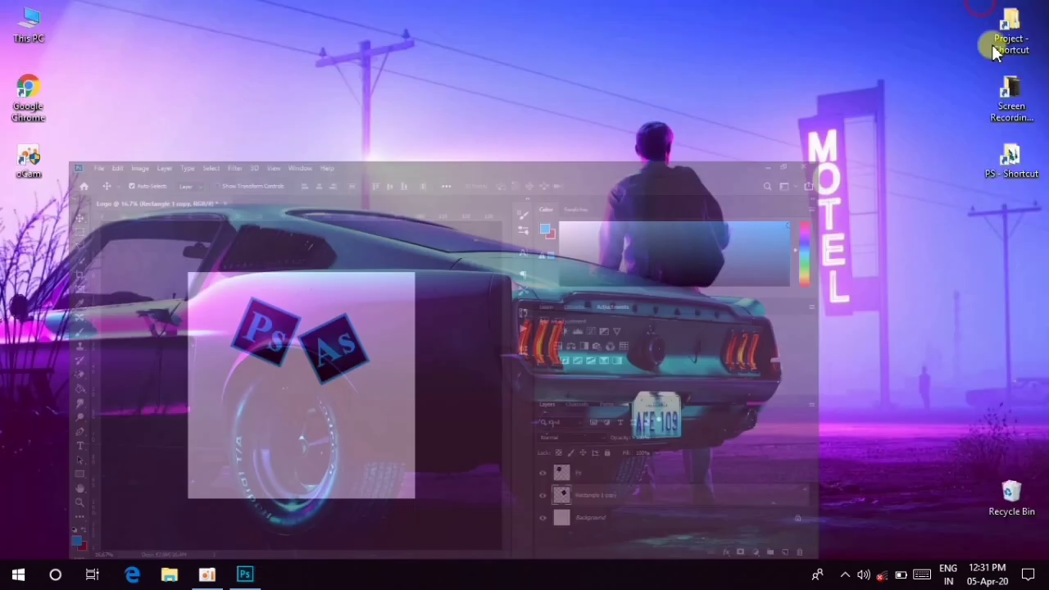
double_click(1018, 168)
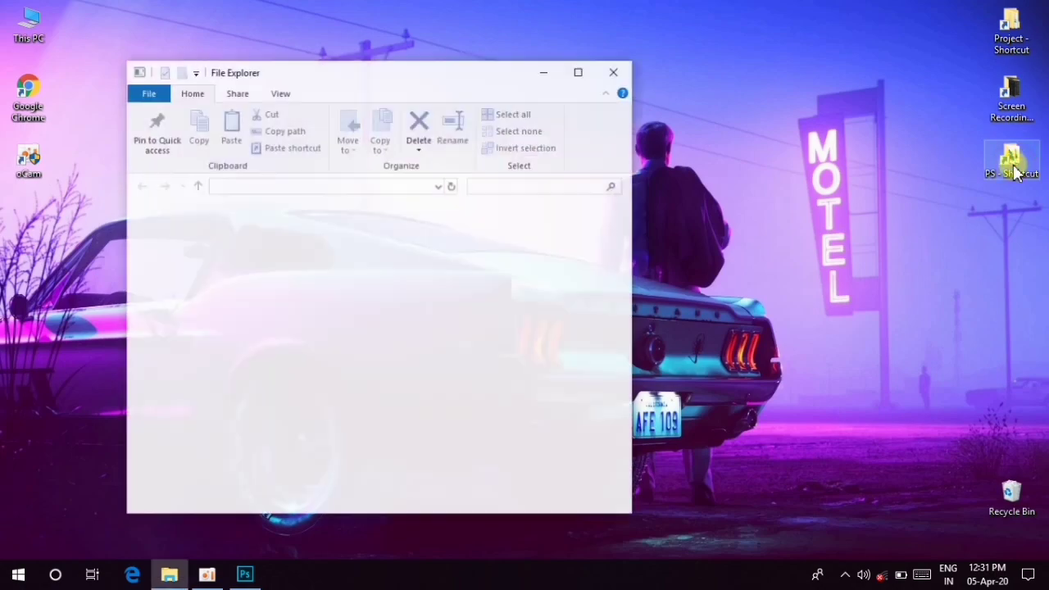
left_click(583, 71)
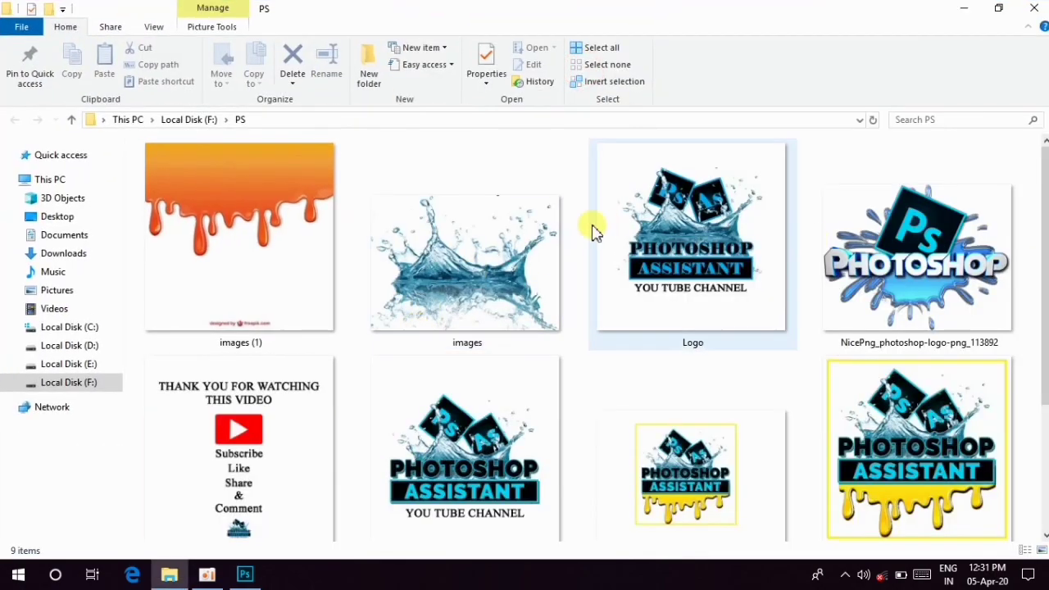
left_click_drag(483, 254, 378, 48)
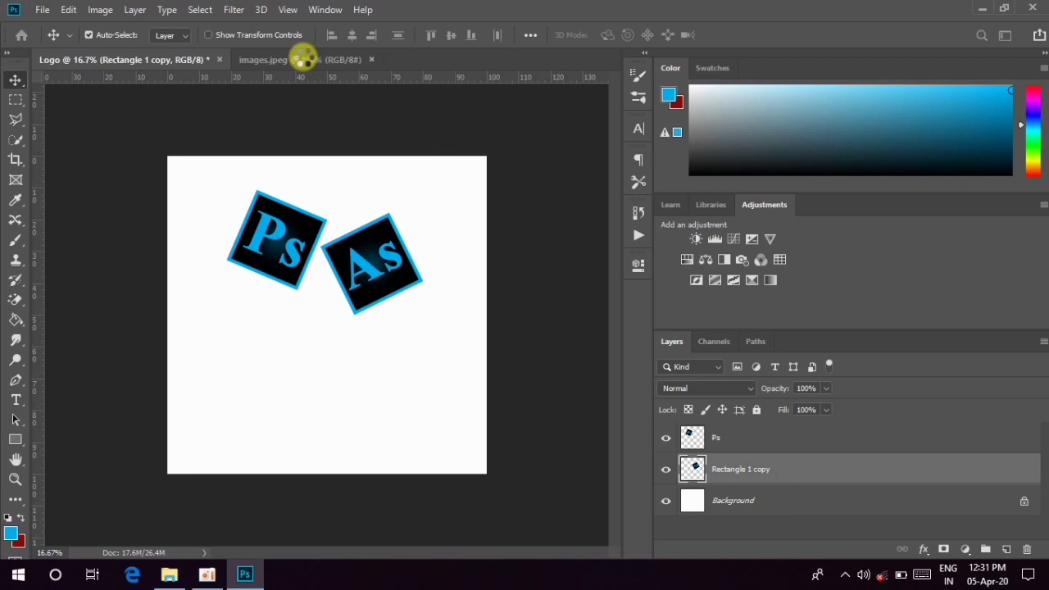
Erase the white background around the water splash with the Magic Eraser tool at tolerance 32.
left_click(16, 303)
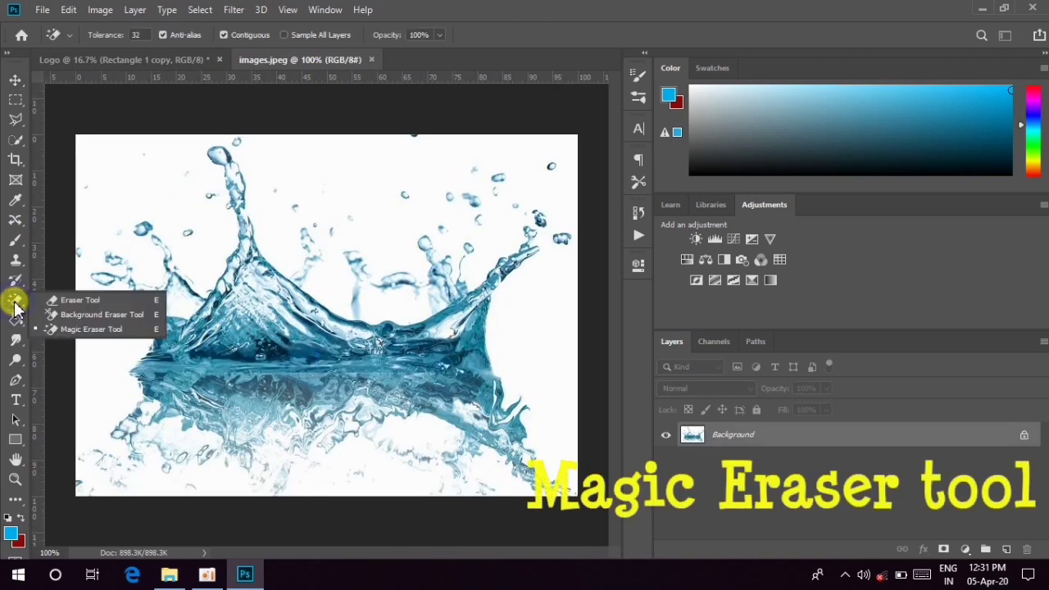
left_click(54, 328)
left_click(145, 202)
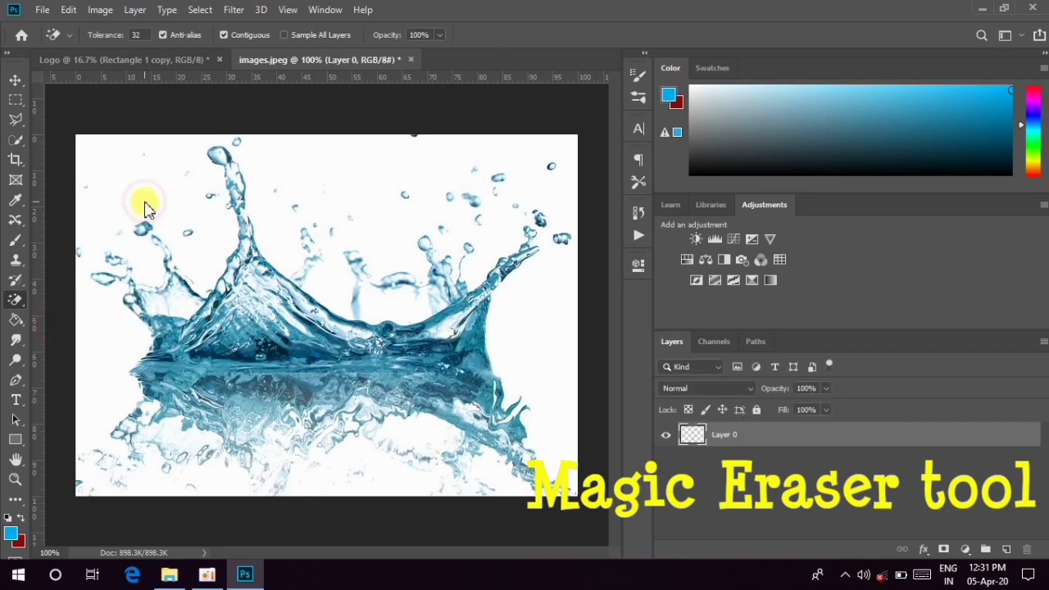
Transfer the cut-out water splash into the Logo document below the logos and move its layer to the top of the stack.
left_click(16, 80)
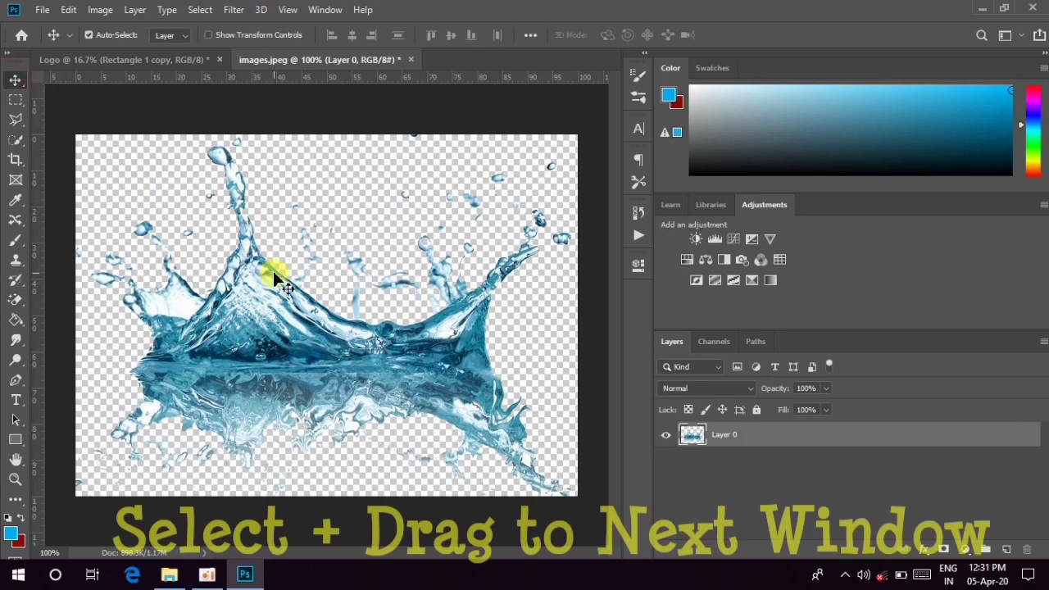
left_click_drag(274, 272, 324, 332)
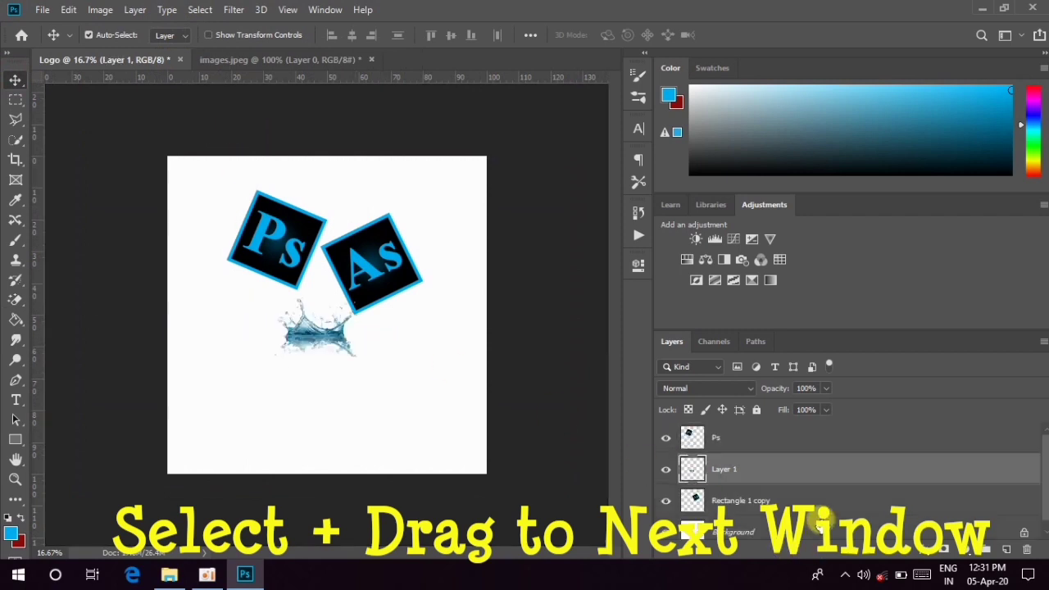
left_click_drag(762, 425, 762, 427)
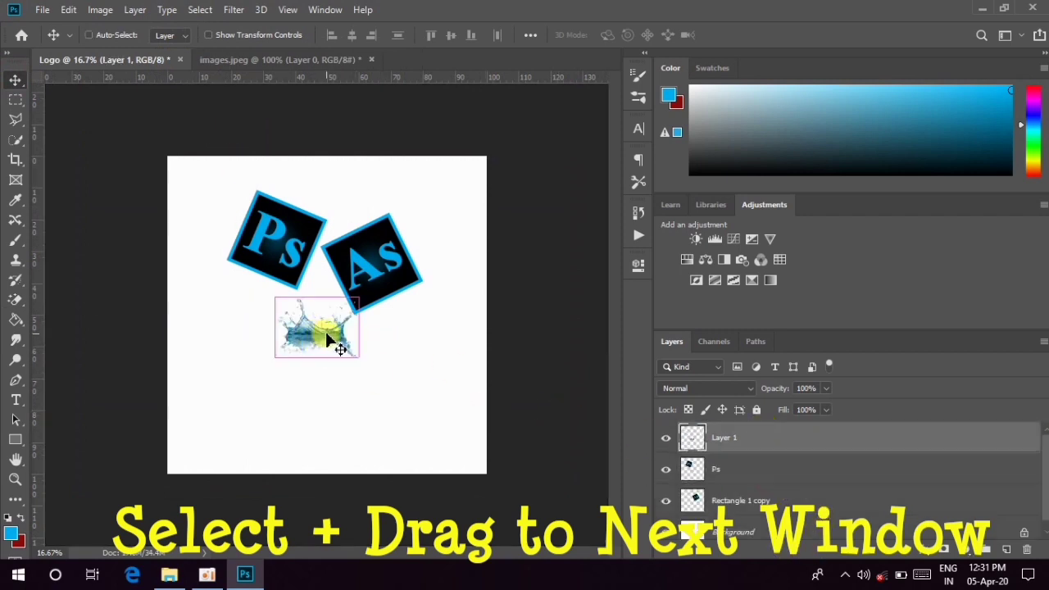
Scale the water splash proportionally to about 315% and centre it on the canvas over the lower parts of the logos.
key("ctrl+t")
left_click_drag(363, 361, 285, 302)
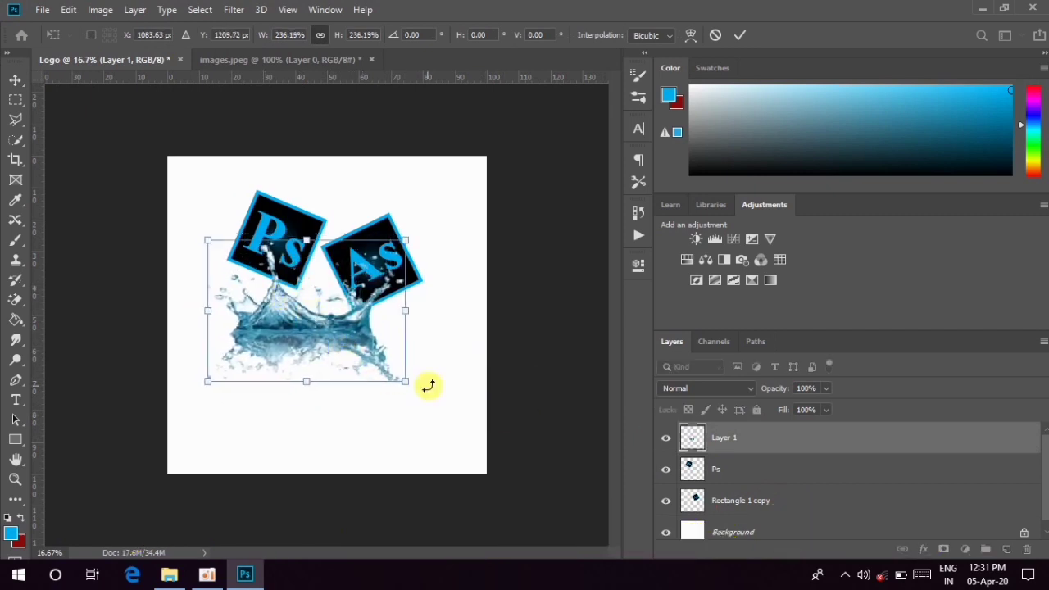
left_click_drag(406, 381, 468, 427)
left_click_drag(358, 366, 348, 345)
left_click(746, 38)
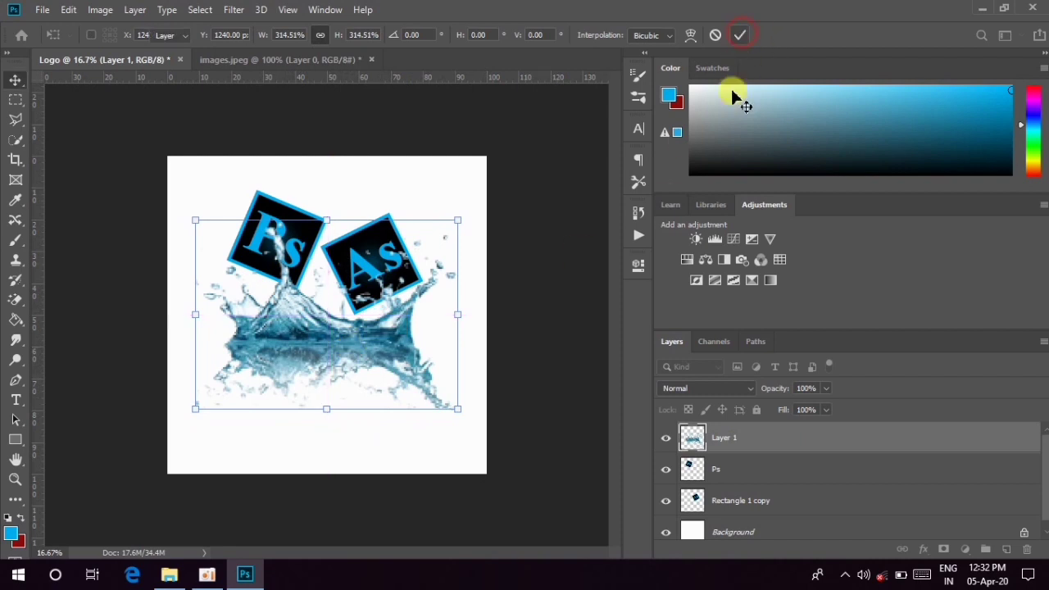
Reposition the Ps and As logos closer together and adjust the splash so that both logos sit in the water.
left_click_drag(302, 233, 319, 238)
left_click_drag(380, 259, 358, 252)
mouse_move(362, 246)
left_mouse_down()
mouse_move(352, 239)
mouse_move(354, 251)
left_mouse_up()
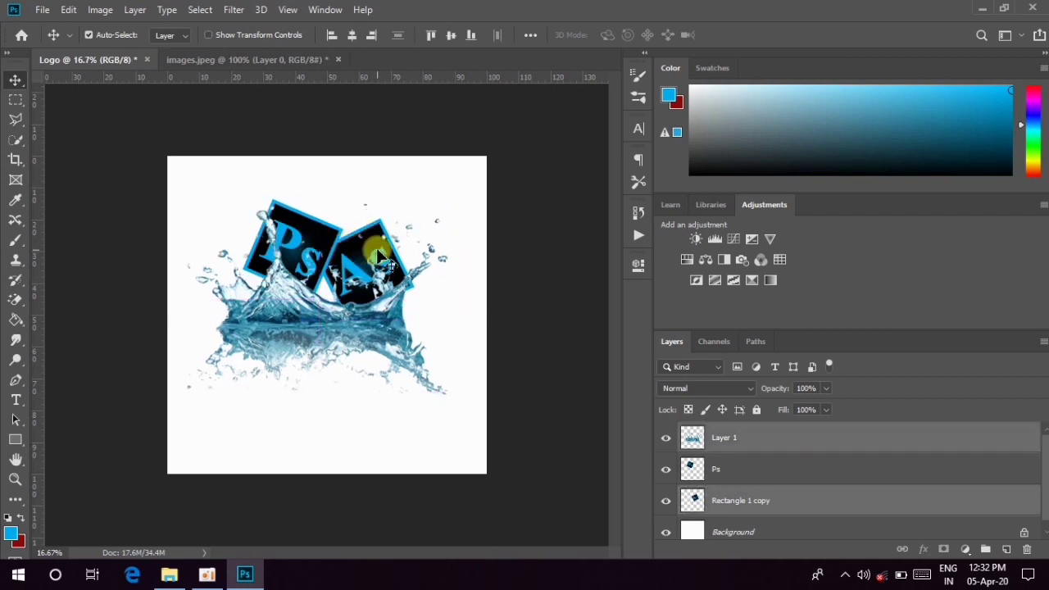
left_click_drag(399, 206, 362, 250)
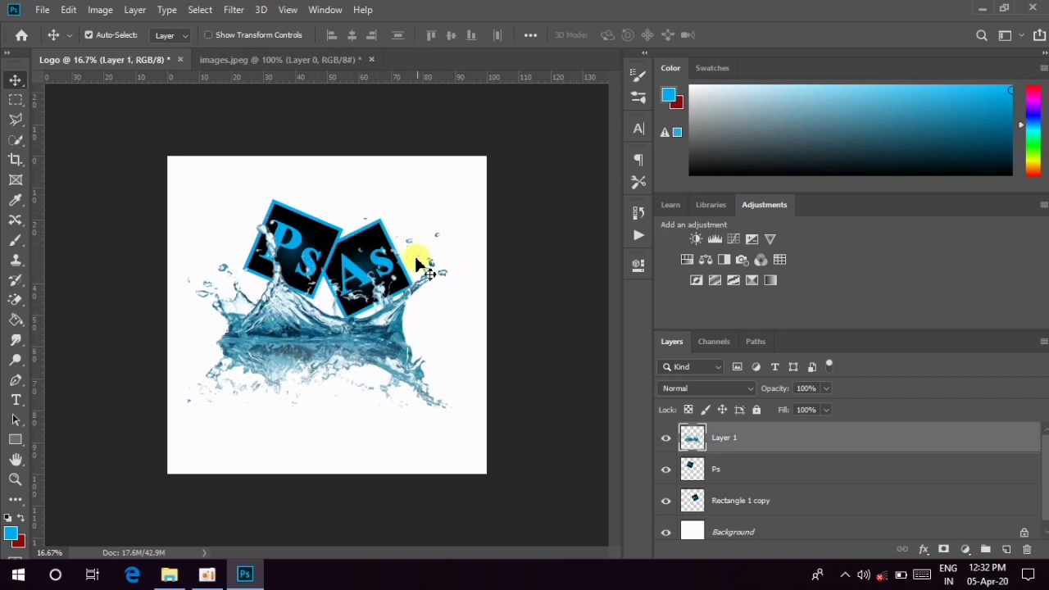
left_click_drag(385, 331, 363, 336)
Add the title text "PHOTOSHOP" over the lower splash in blue Times New Roman Bold at 72 pt.
left_click(16, 402)
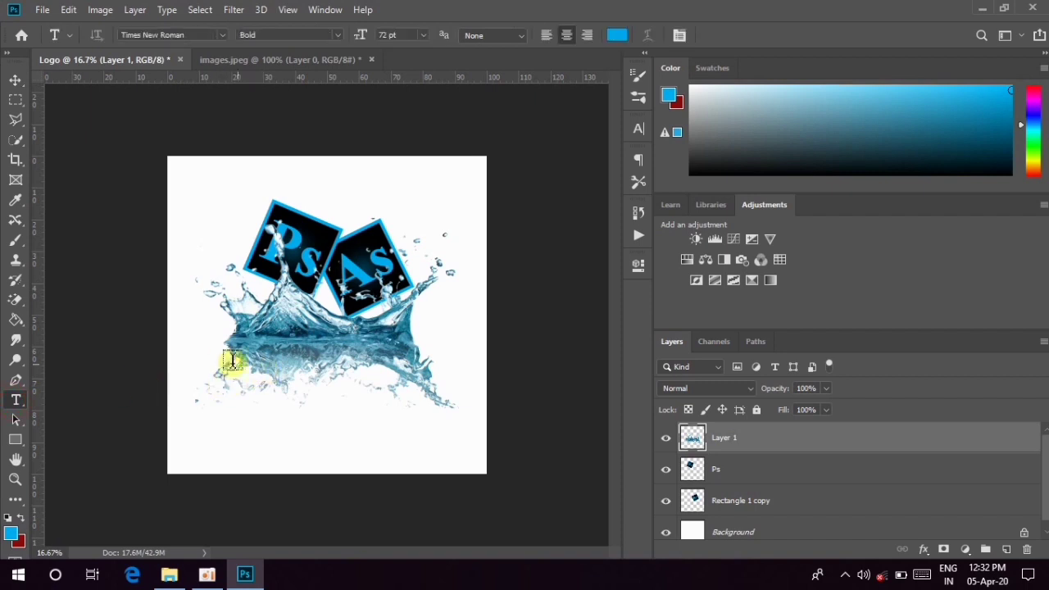
left_click(327, 385)
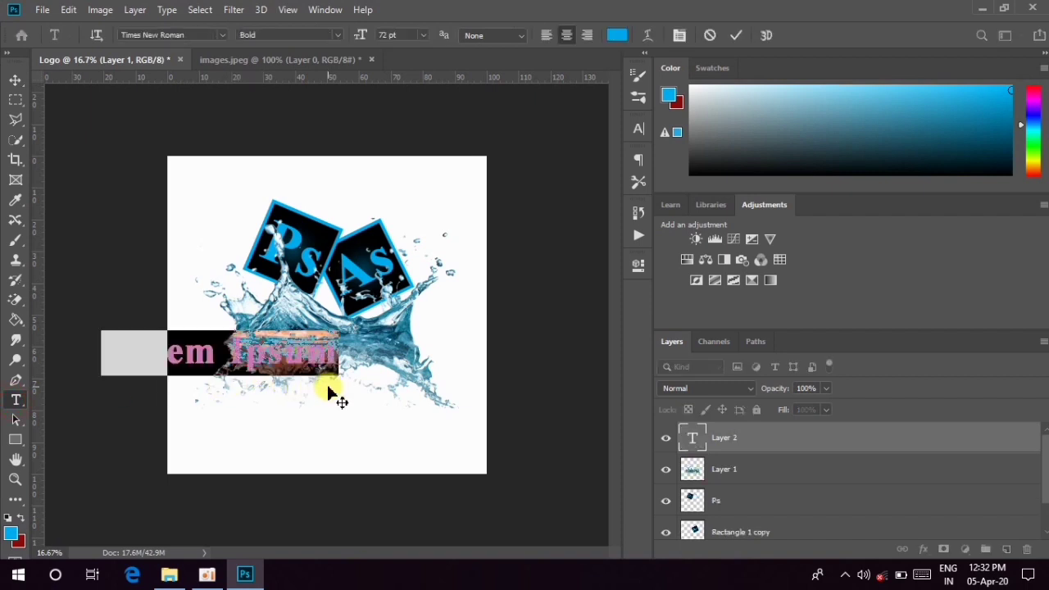
key("BackSpace")
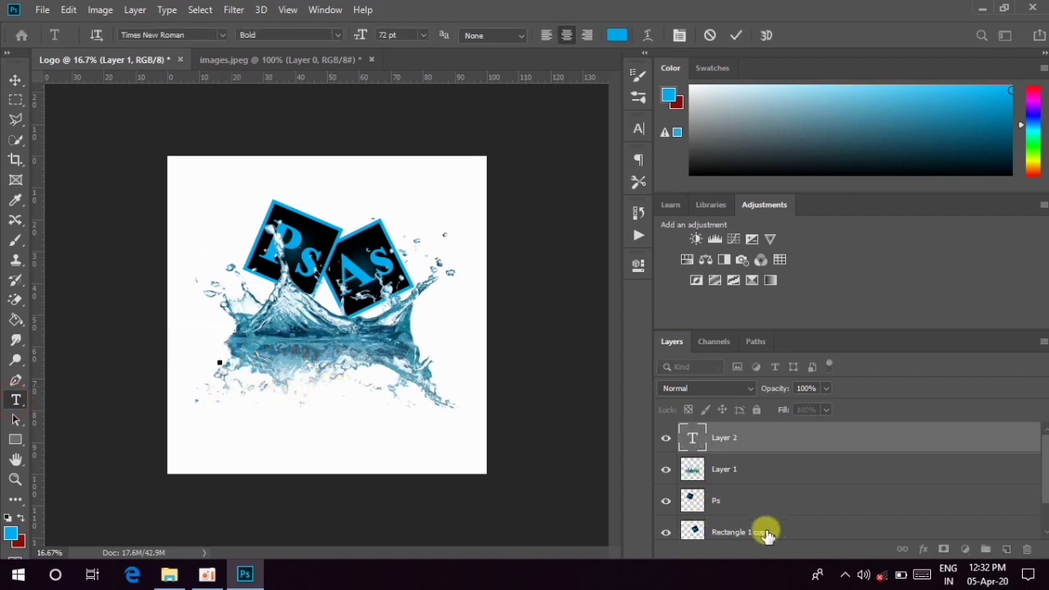
left_click(919, 574)
left_click(804, 370)
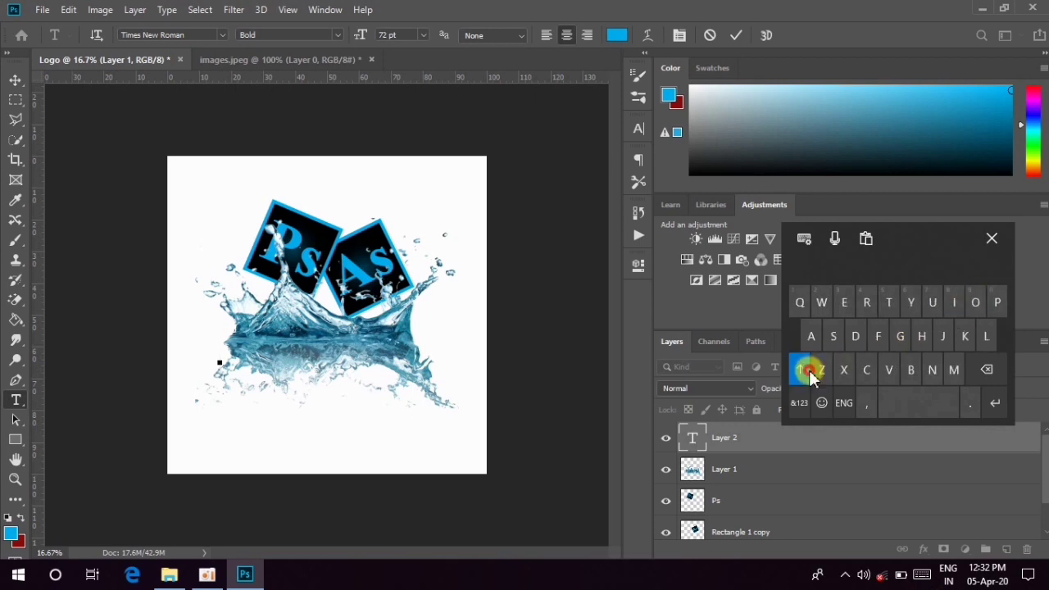
left_click(998, 302)
left_click(919, 337)
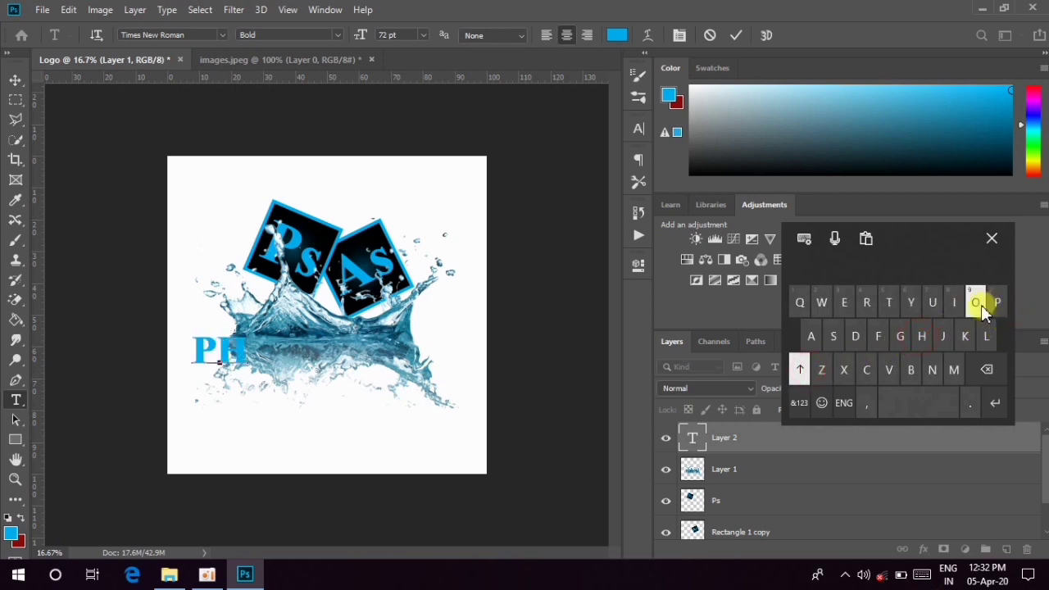
left_click(896, 305)
left_click(975, 301)
left_click(833, 335)
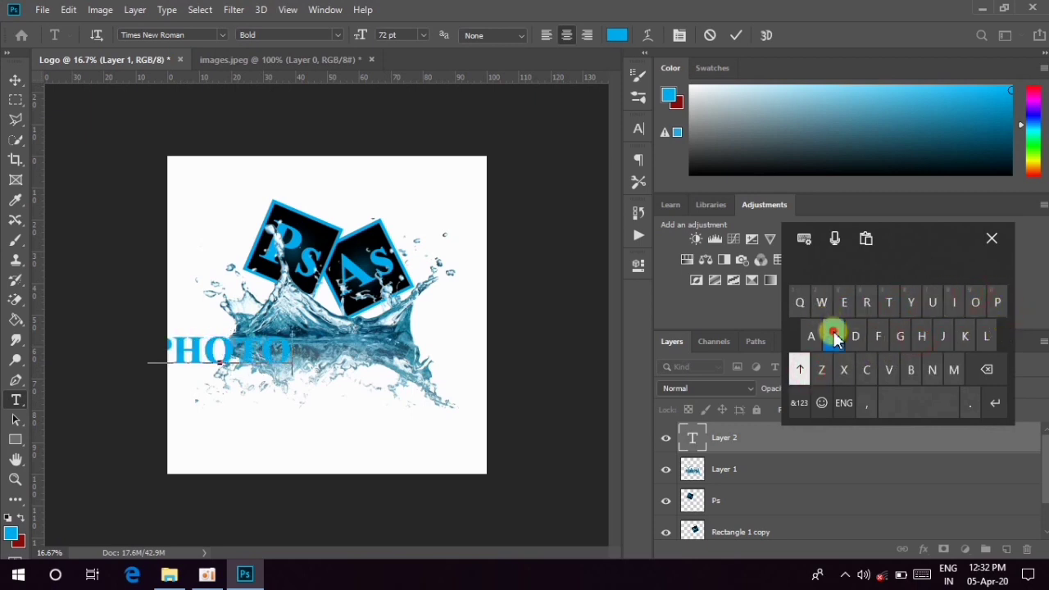
left_click(930, 329)
left_click(976, 303)
left_click(998, 303)
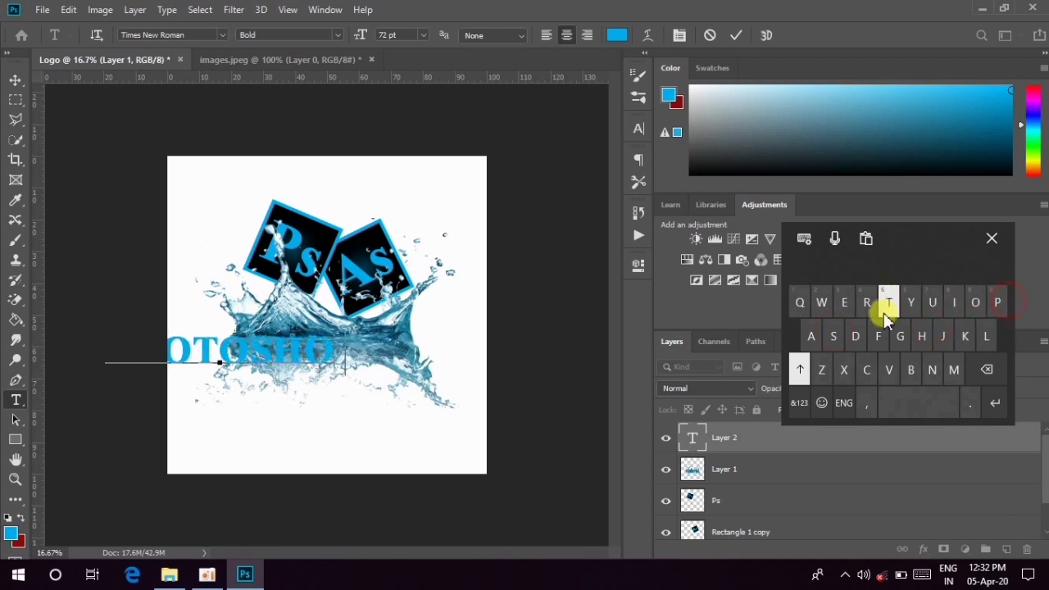
left_click(992, 238)
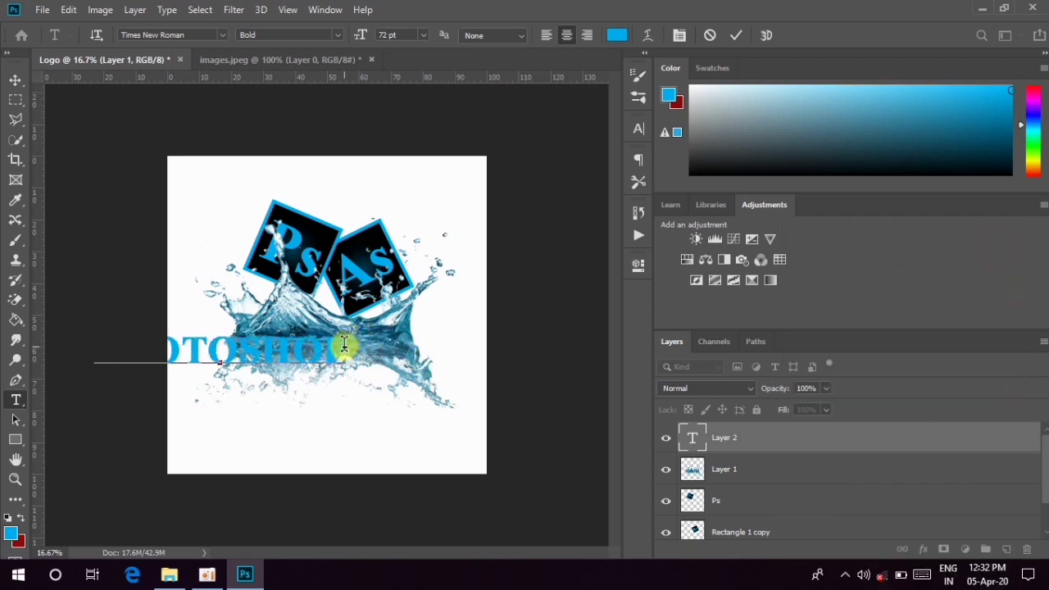
left_click(748, 37)
Move the PHOTOSHOP title so that it sits fully on the canvas across the lower part of the splash.
left_click(15, 79)
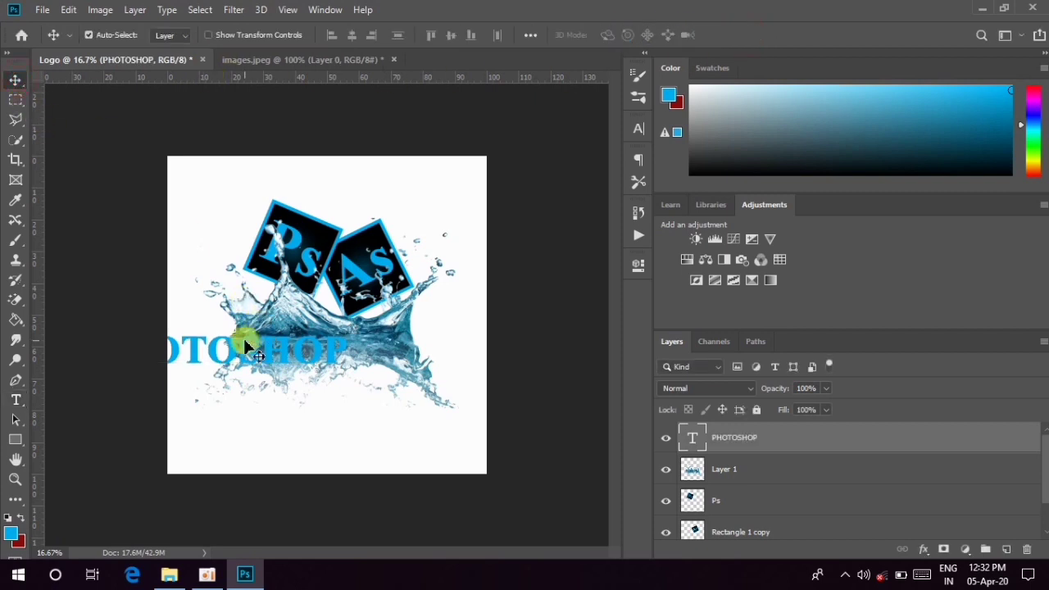
left_click_drag(245, 342, 344, 345)
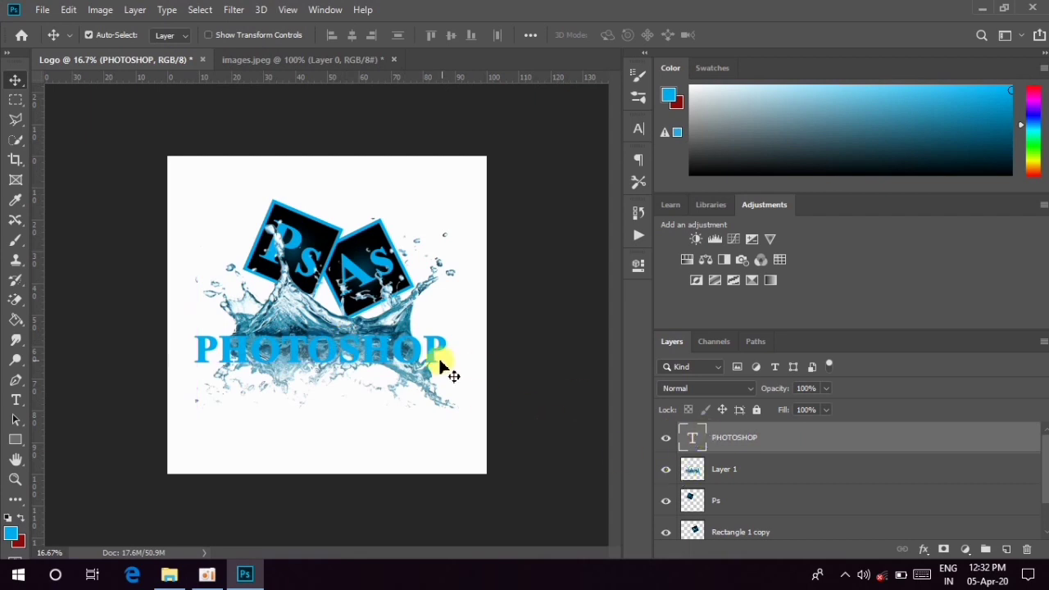
left_click_drag(417, 358, 412, 359)
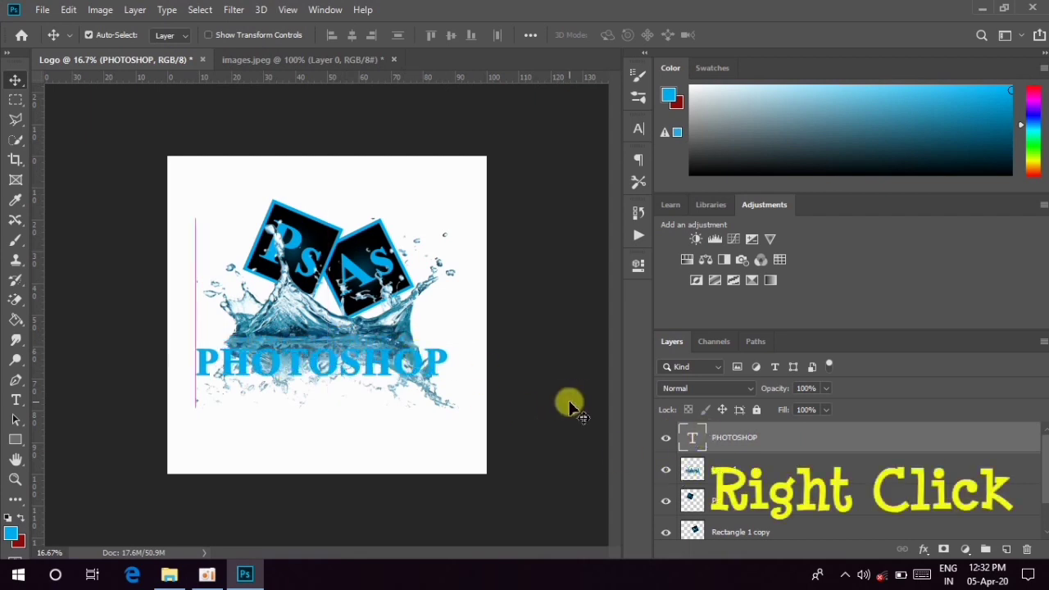
Add a Stroke layer style to the PHOTOSHOP text: 21 px, outside, 73% opacity, colour 00aeef.
right_click(744, 436)
left_click(868, 19)
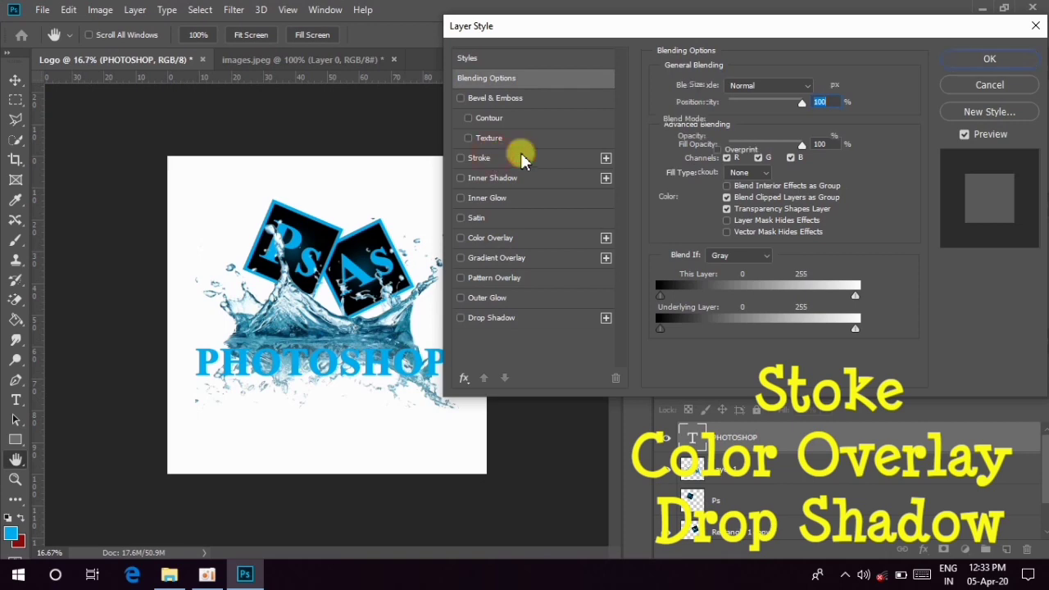
left_click(517, 158)
left_click(696, 196)
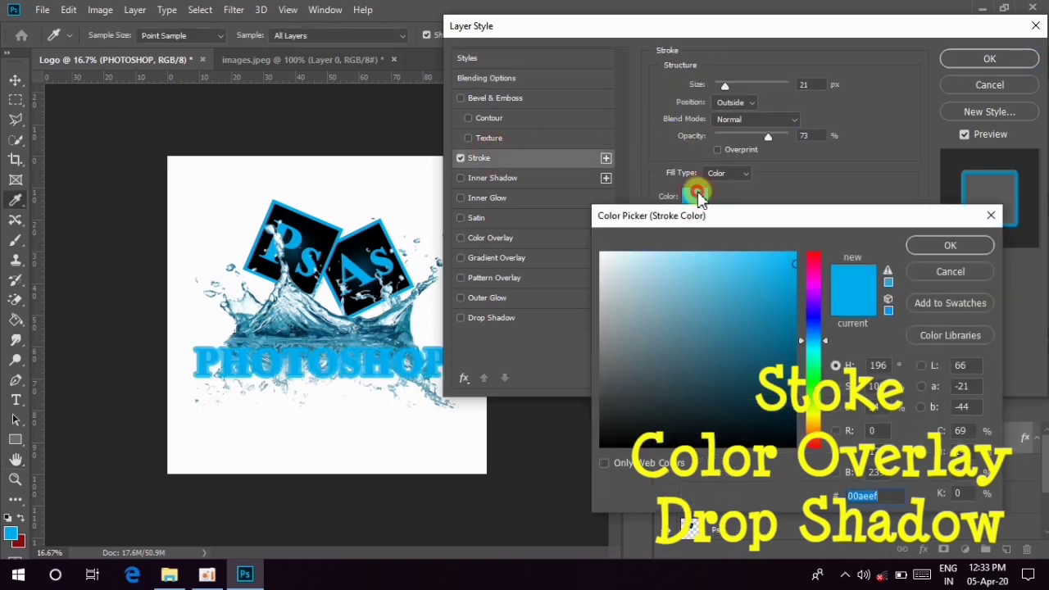
left_click(949, 245)
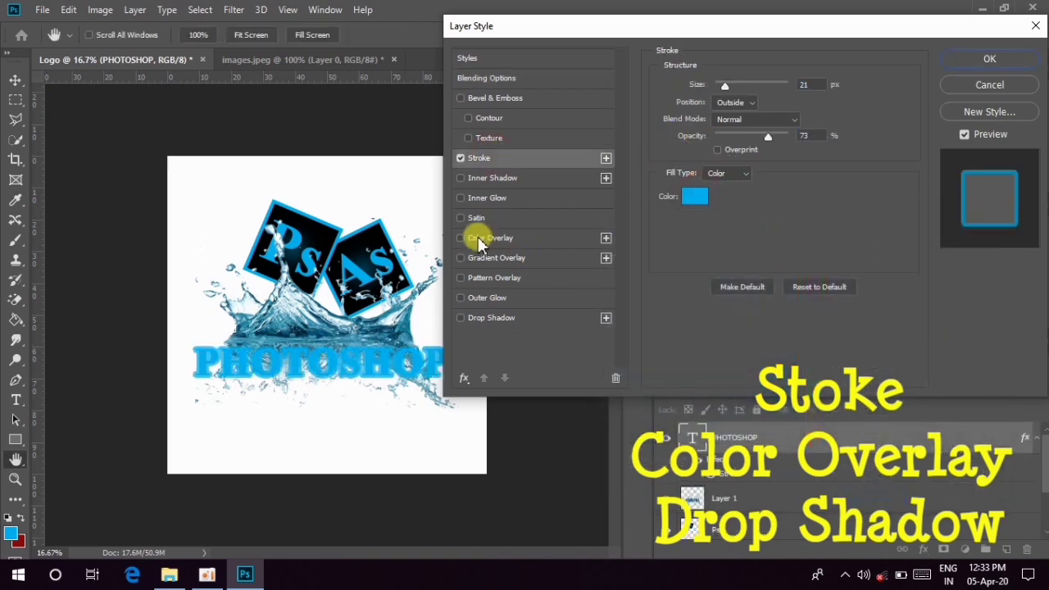
Add a Color Overlay in black (000000) at 100% opacity to the PHOTOSHOP text.
left_click(482, 239)
left_click(817, 88)
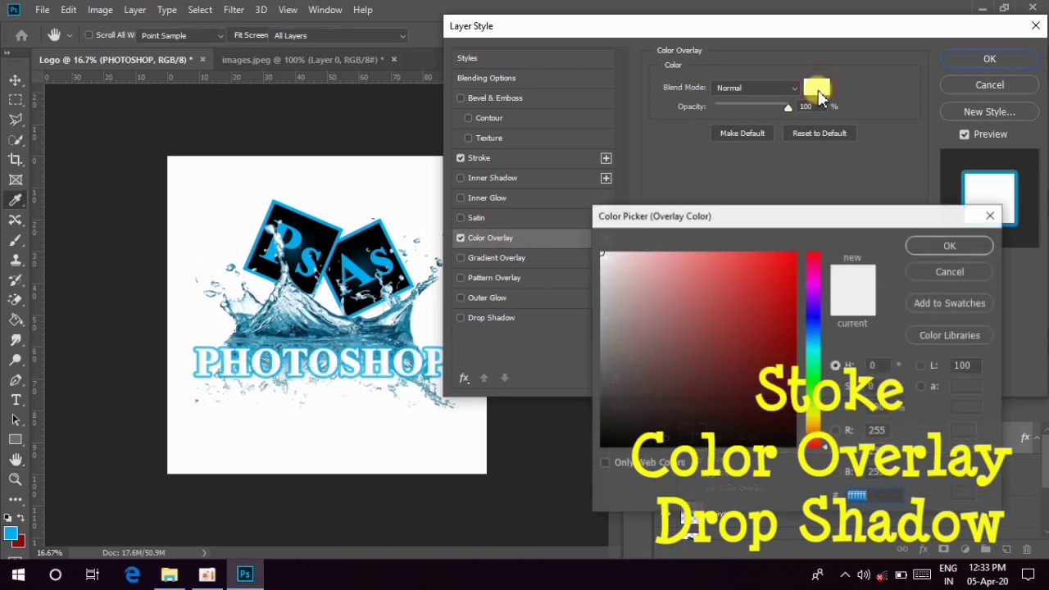
left_click(614, 448)
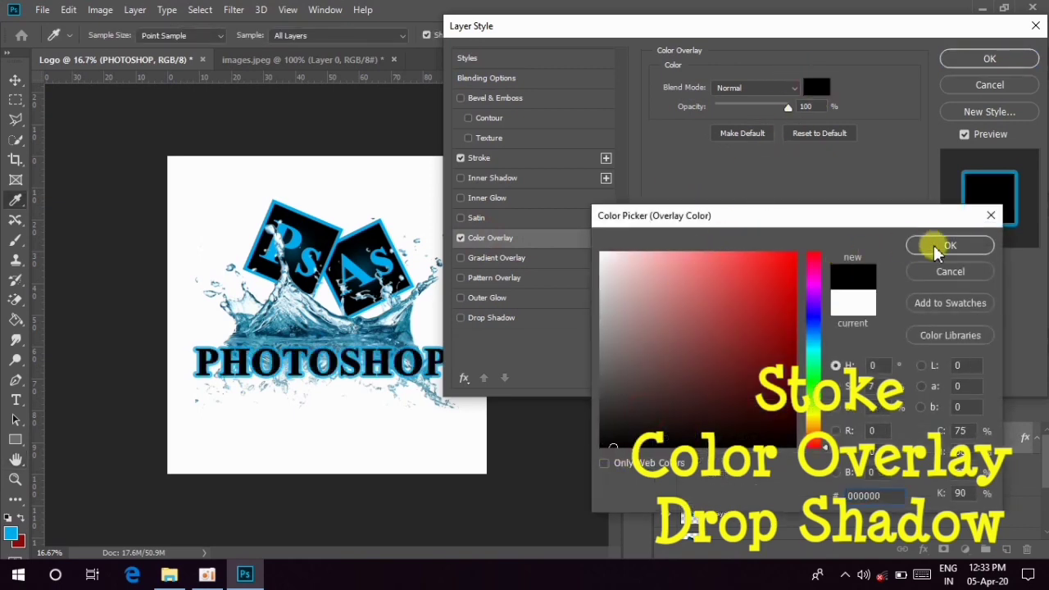
left_click(949, 245)
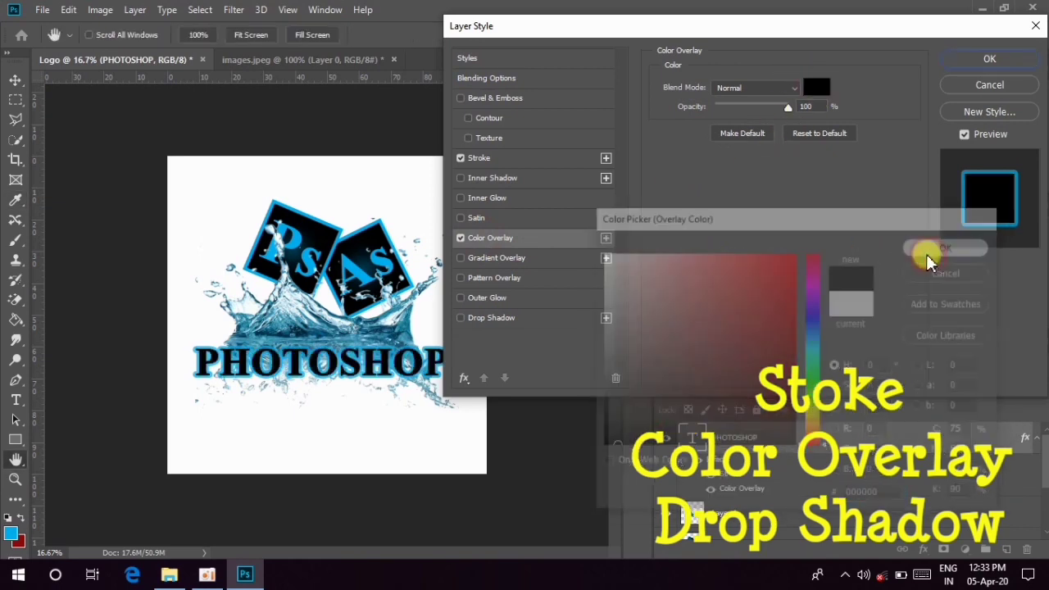
Apply a Drop Shadow to the PHOTOSHOP text with angle 117°, distance 32 px, spread 22% and size 49 px.
left_click(477, 320)
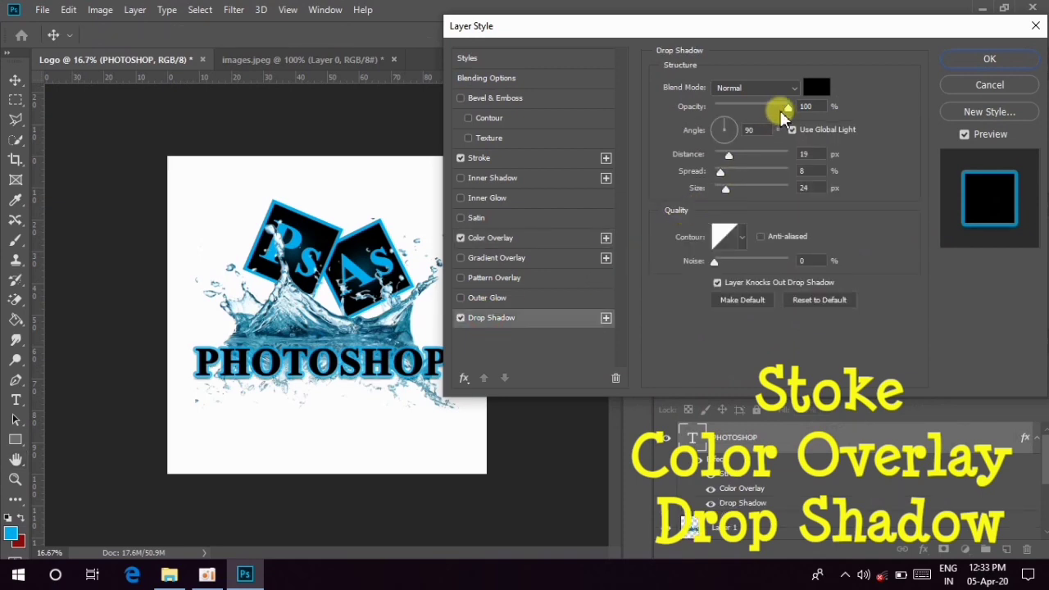
mouse_move(729, 154)
left_mouse_down()
mouse_move(740, 150)
mouse_move(726, 171)
mouse_move(733, 188)
left_mouse_up()
left_click(719, 117)
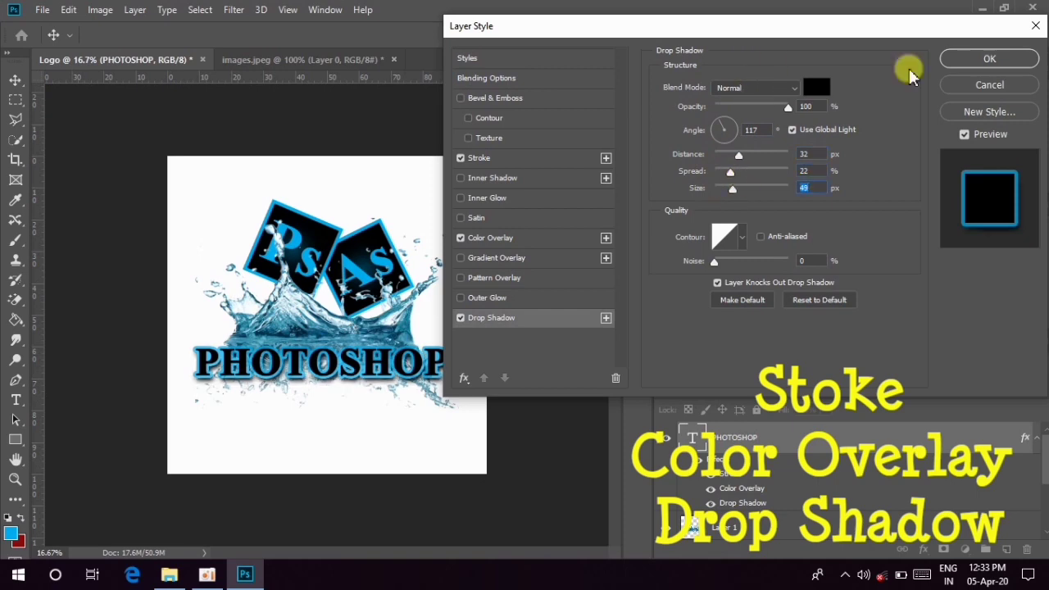
left_click(949, 61)
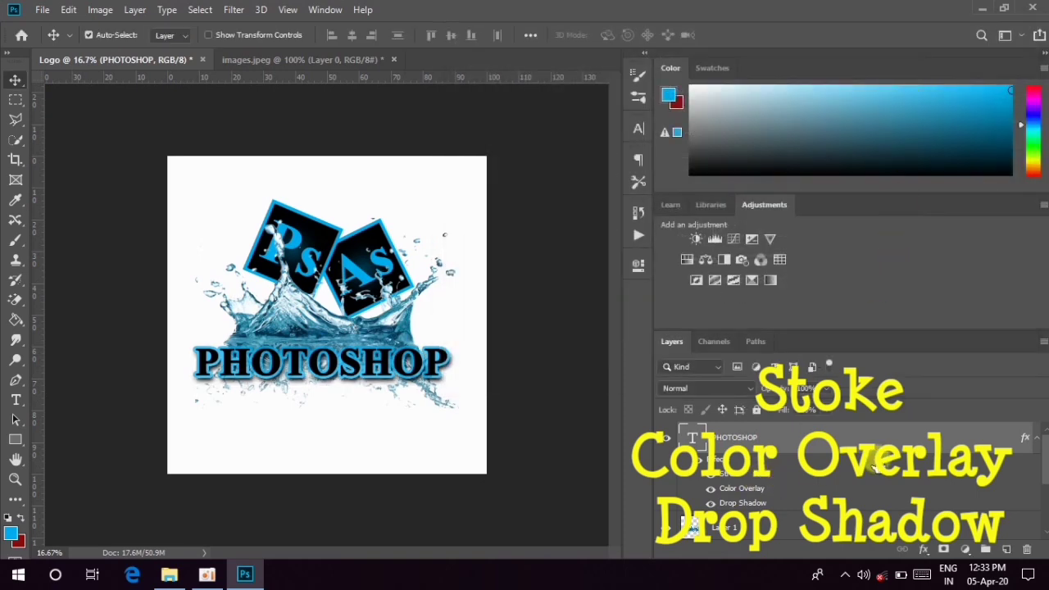
Merge the splash layer with the Ps and Rectangle 1 copy layers.
left_click_drag(1045, 448, 1042, 484)
left_click(747, 482)
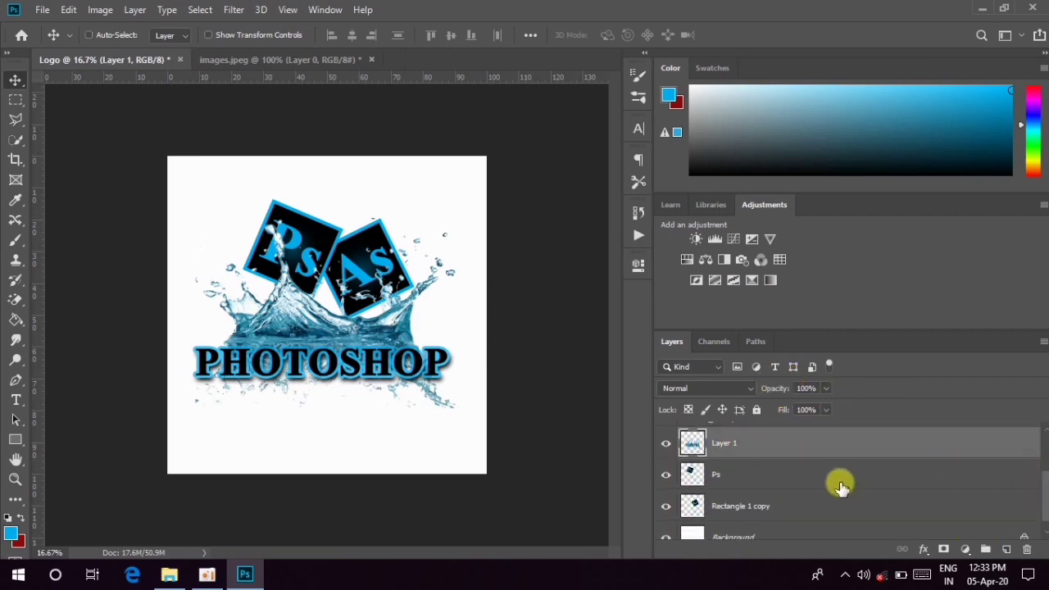
left_click(825, 505, "shift")
right_click(816, 464)
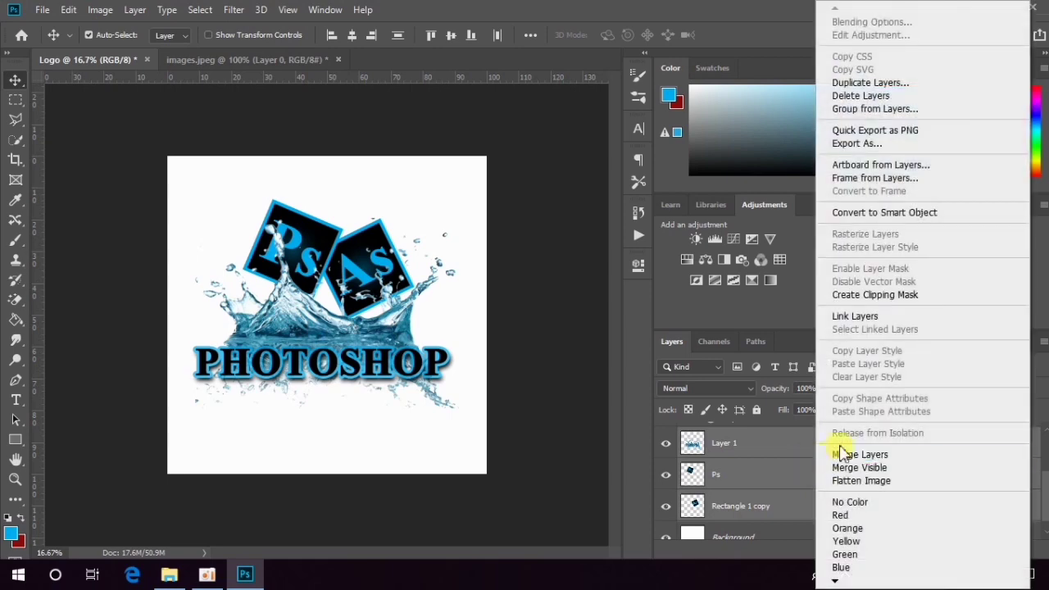
left_click(882, 455)
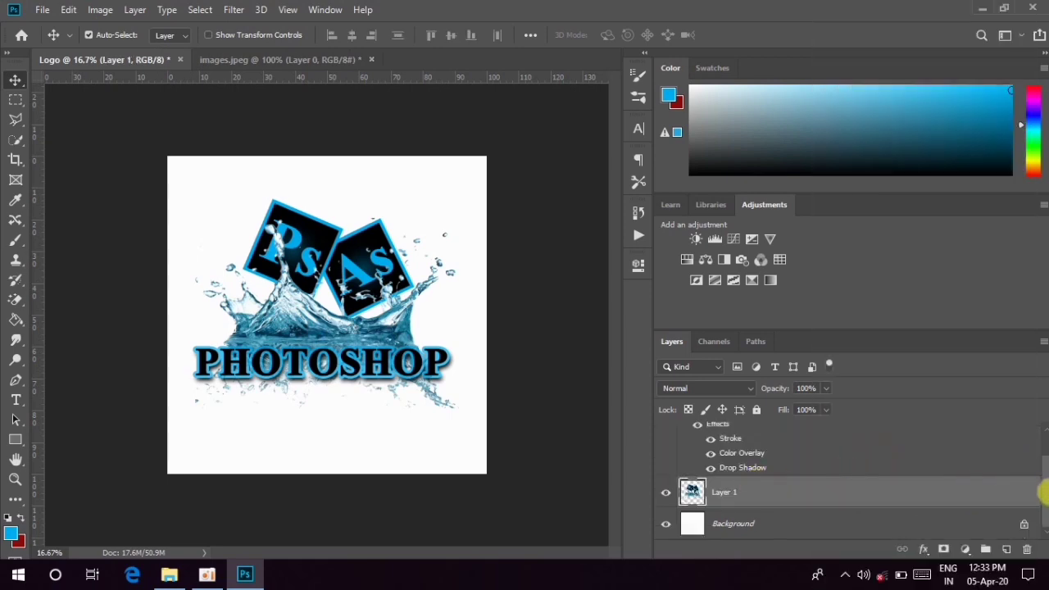
left_click_drag(1041, 471, 1037, 440)
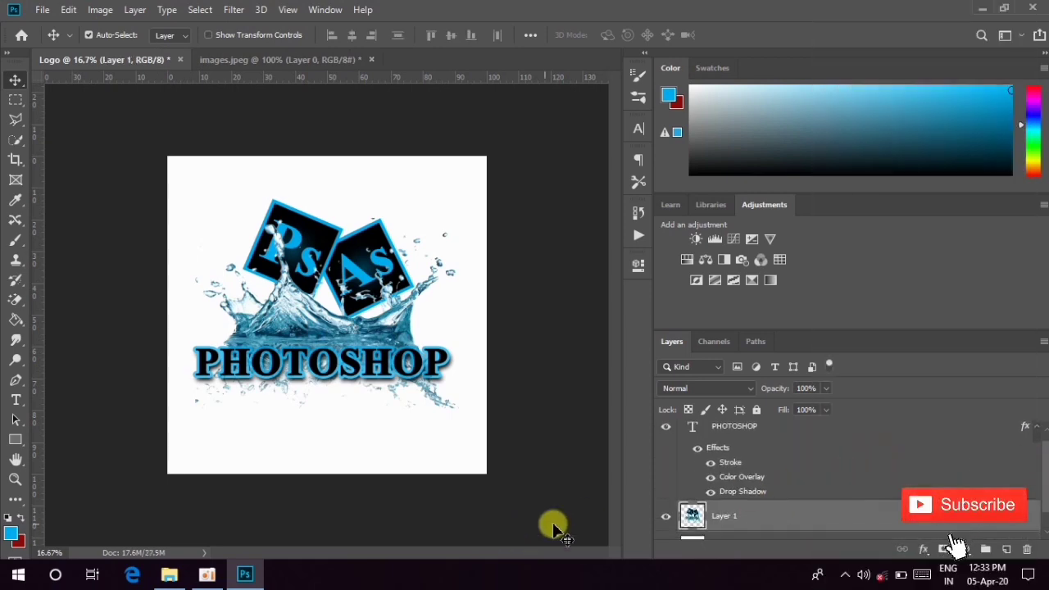
Check the merged logo layer by toggling its visibility, and centre it vertically on the whole canvas.
left_click(662, 515)
left_click(664, 514)
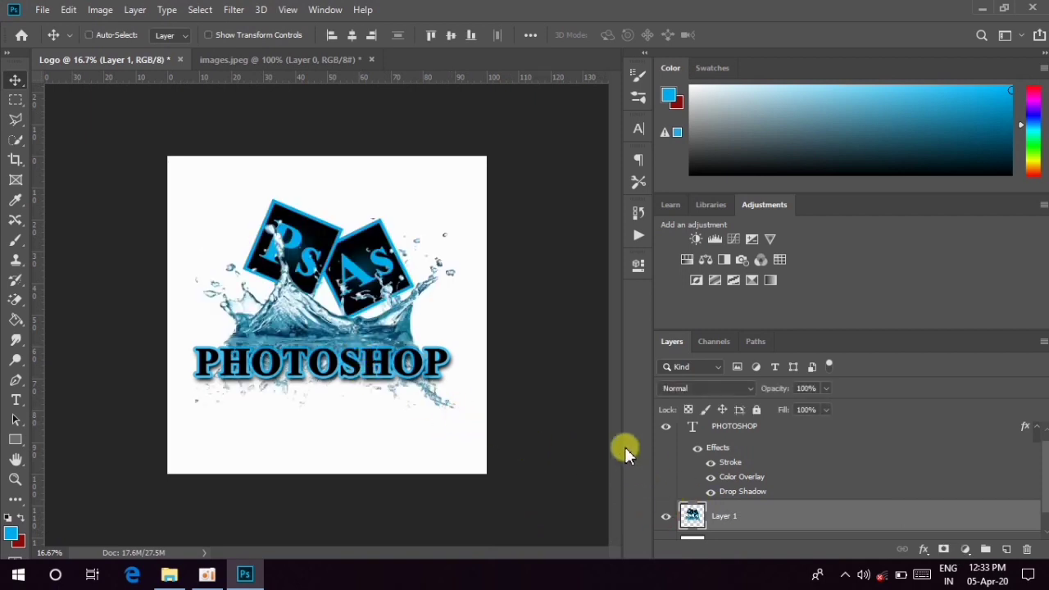
key("ctrl+a")
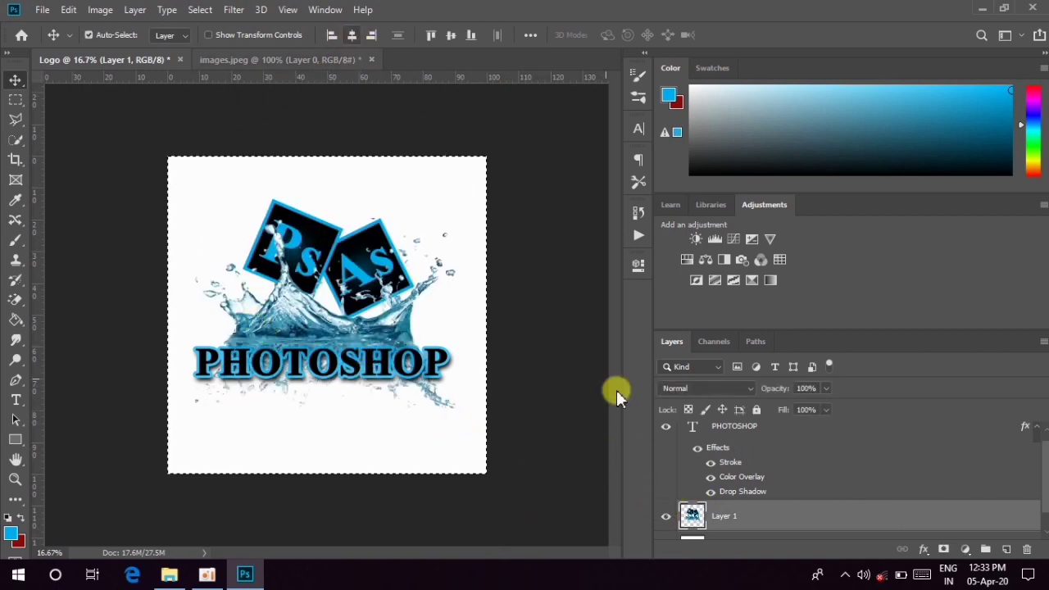
left_click(450, 34)
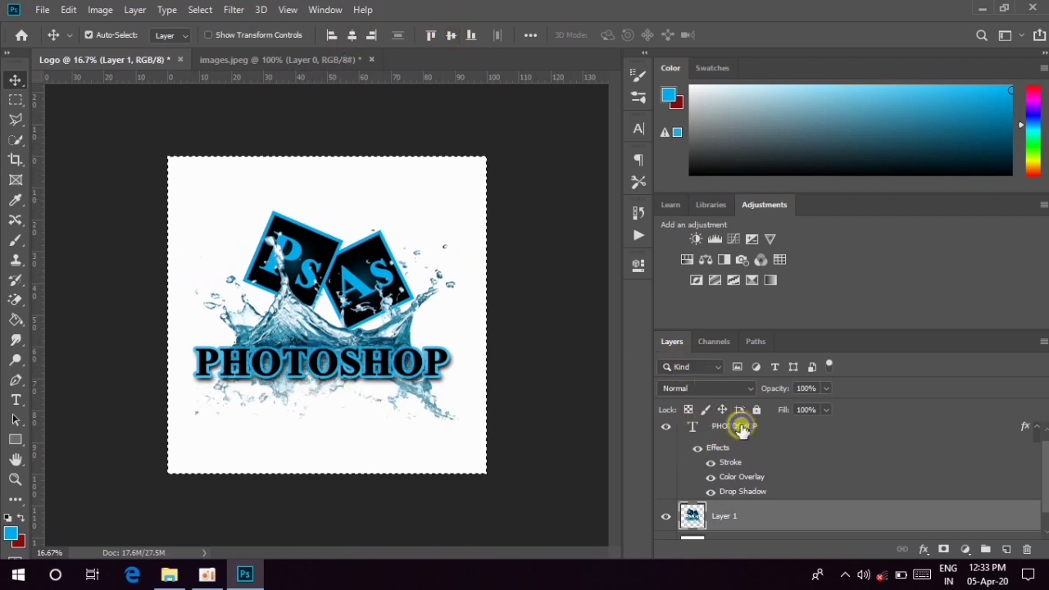
Centre the PHOTOSHOP text horizontally on the canvas, trying its vertical centring as well and undoing that.
right_click(740, 428)
left_click(718, 429)
left_click(350, 36)
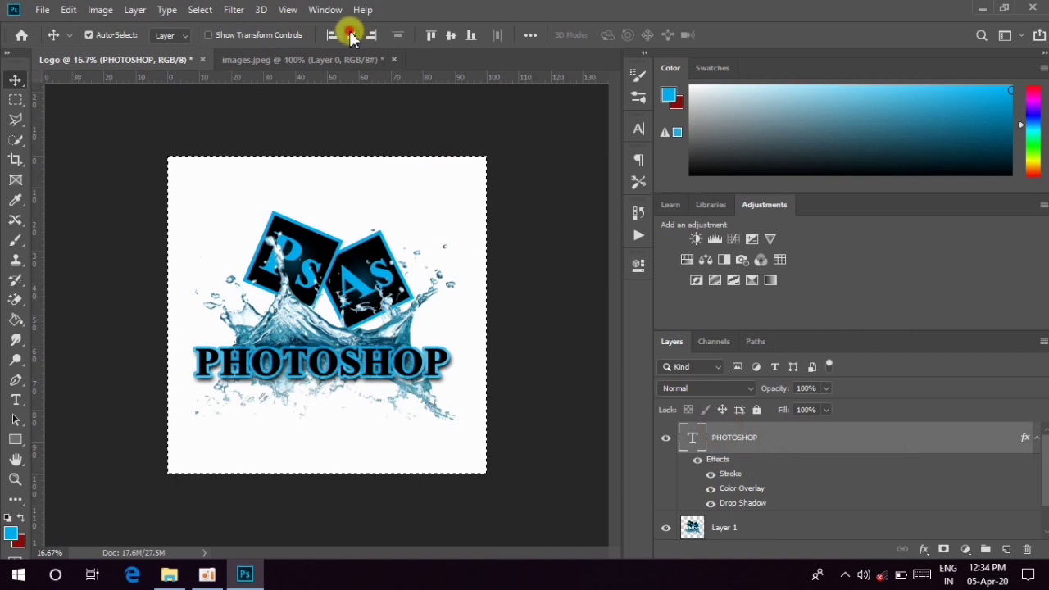
left_click(450, 36)
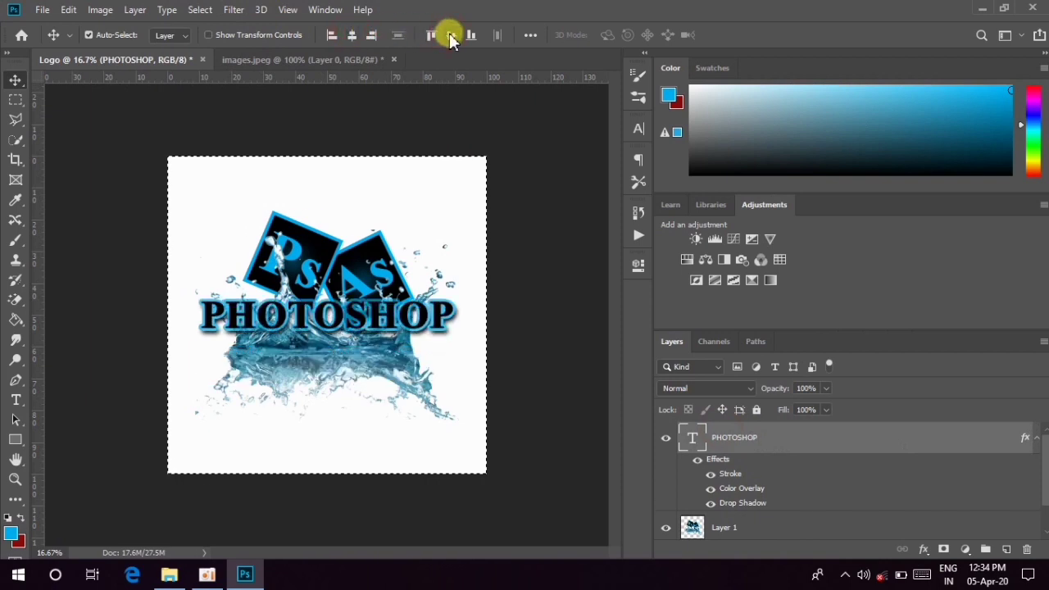
key("ctrl+z")
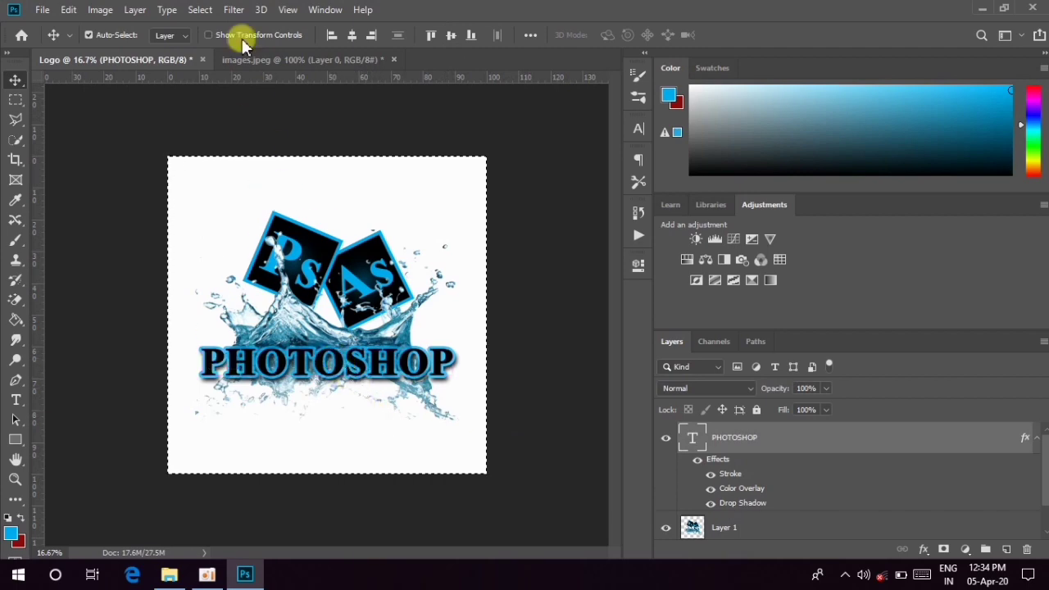
Clear the selection around the canvas.
left_click(233, 10)
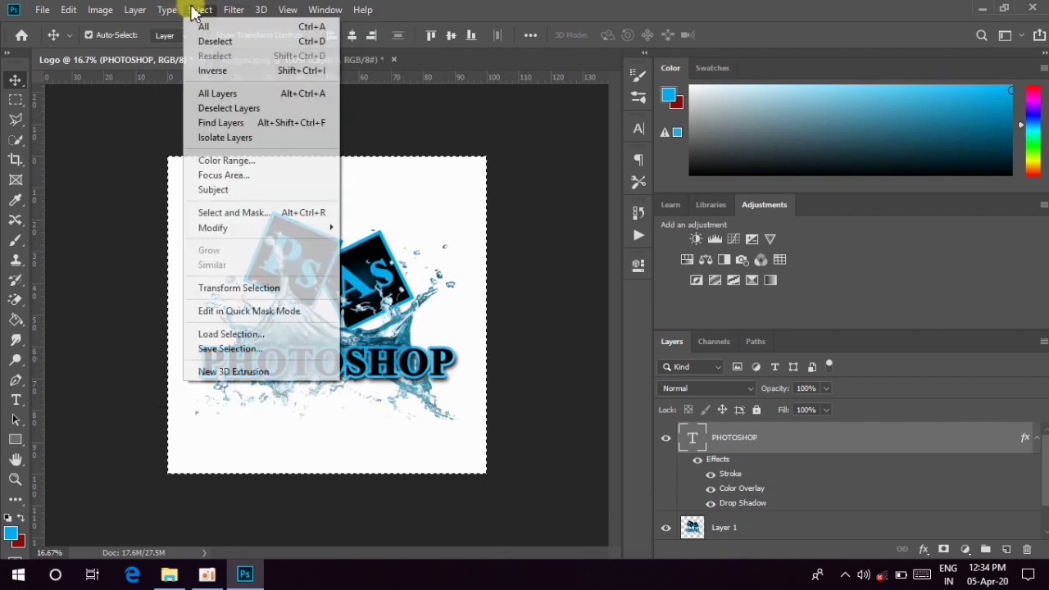
left_click(193, 11)
left_click(193, 11)
left_click(215, 41)
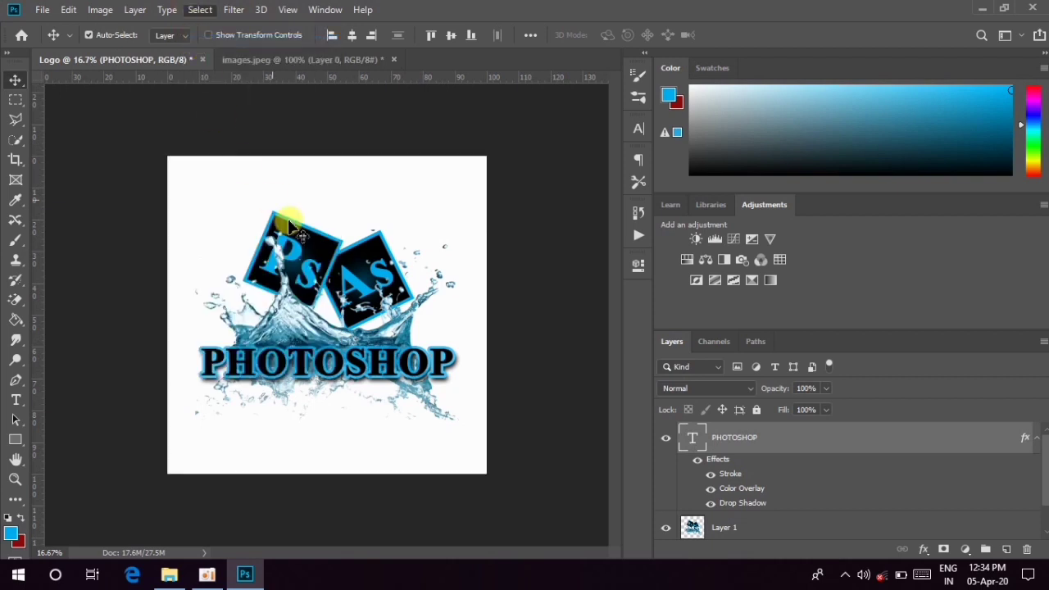
left_click_drag(316, 368, 330, 373)
left_click_drag(340, 367, 343, 370)
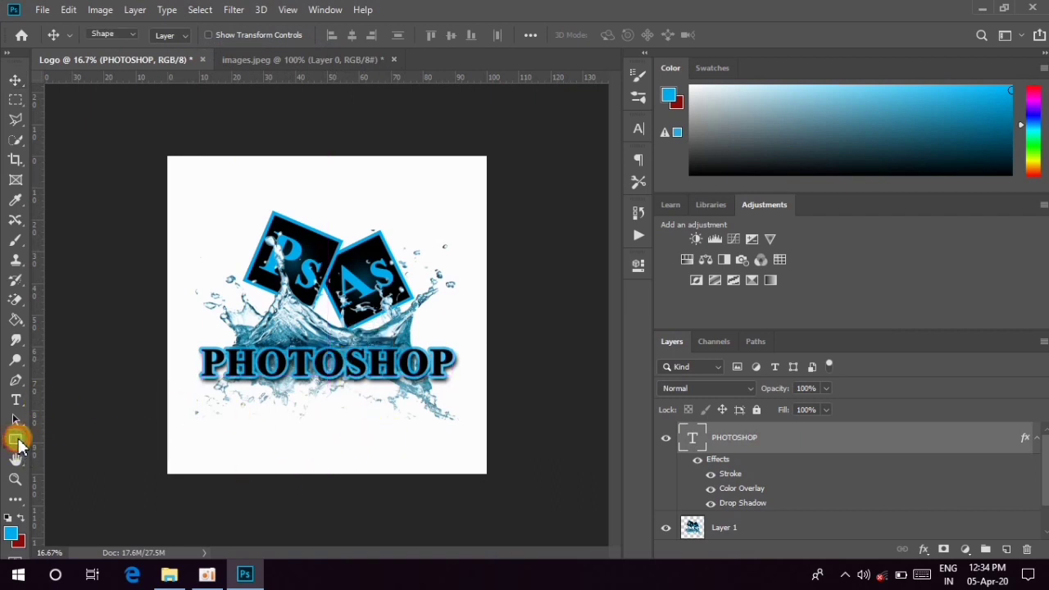
Draw a rectangle of about 1990 by 306 px directly beneath the PHOTOSHOP title.
left_click(16, 440)
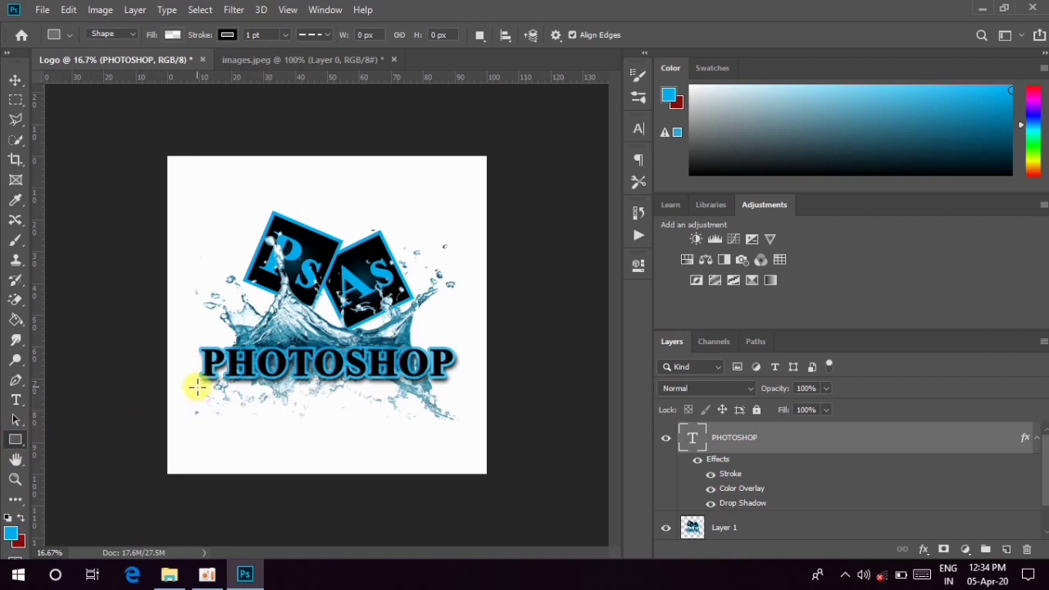
left_click_drag(198, 386, 451, 425)
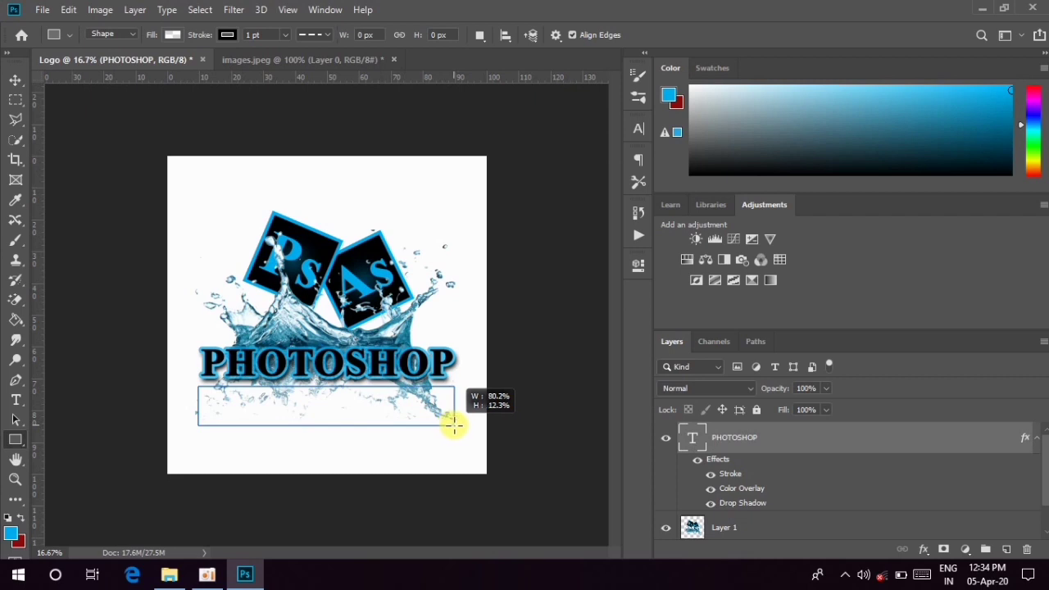
left_click_drag(454, 424, 452, 424)
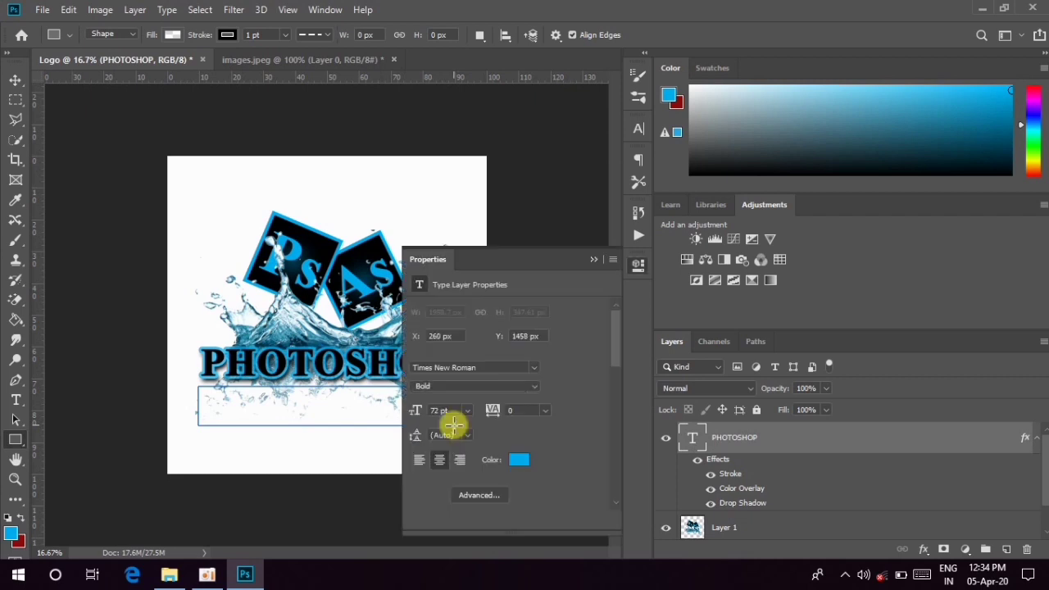
left_click(594, 260)
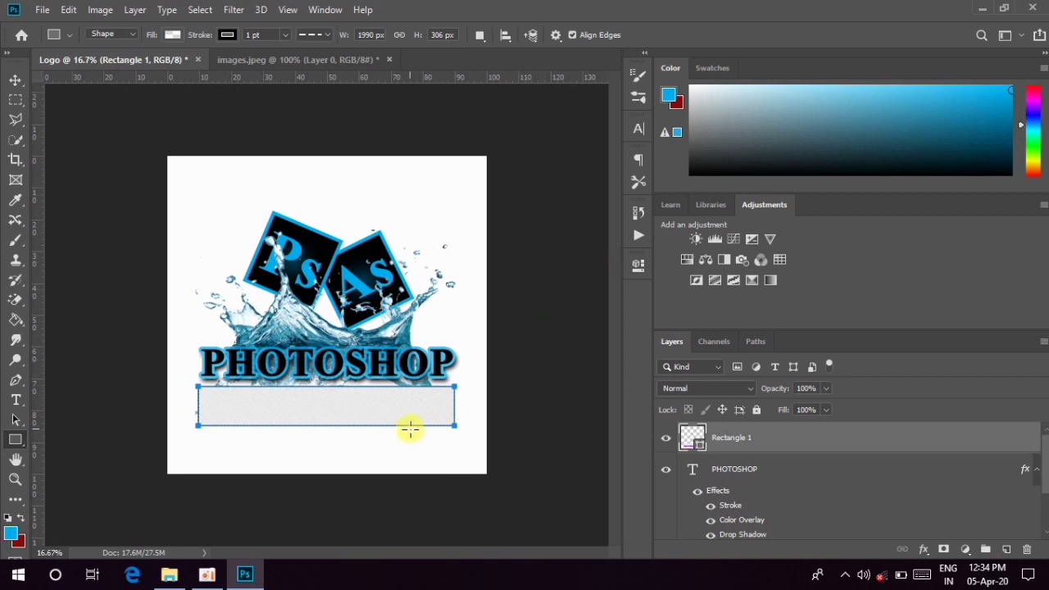
Give the rectangle a solid black fill and a solid light blue outline 5.71 pt wide.
left_click(173, 36)
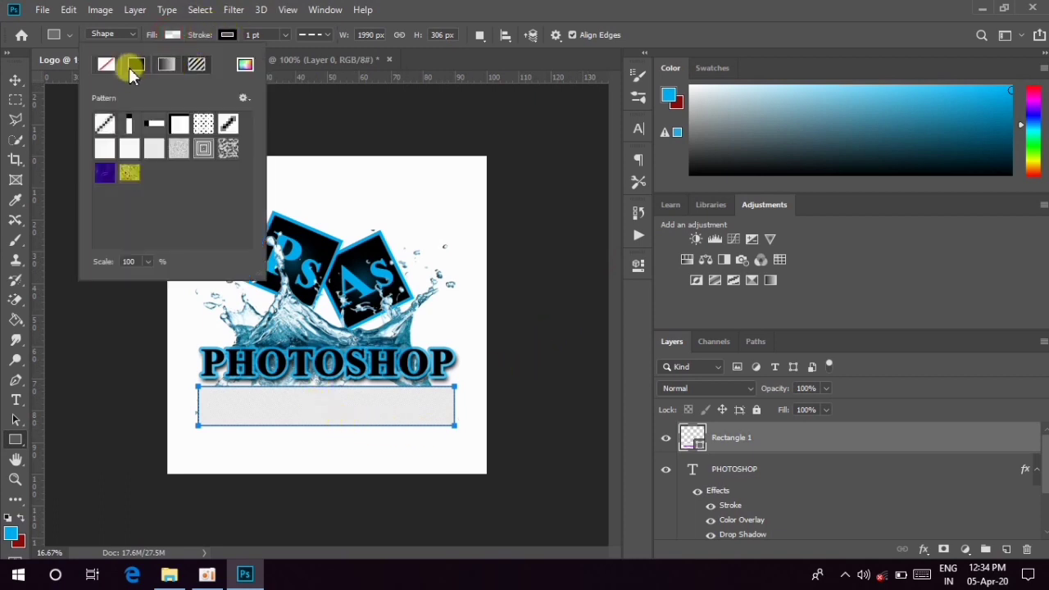
left_click(227, 34)
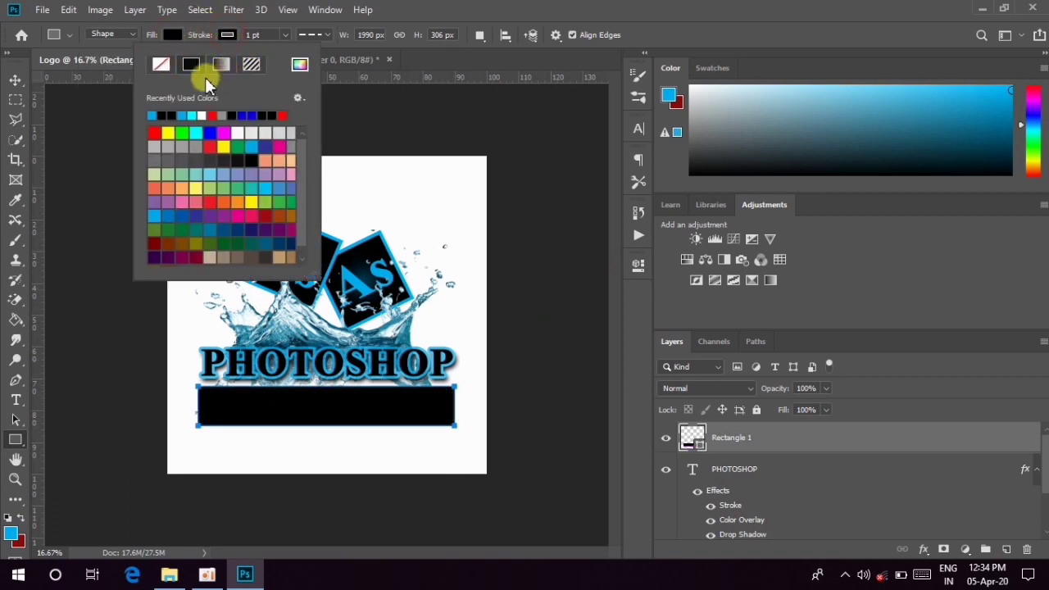
left_click(156, 113)
left_click(313, 37)
left_click(314, 82)
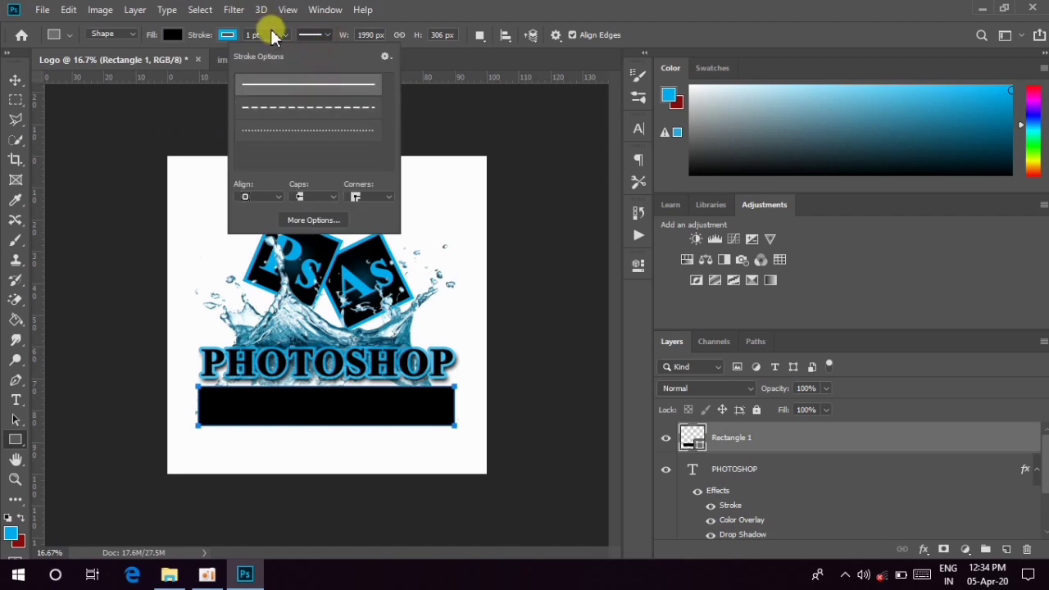
left_click(282, 46)
left_click_drag(287, 51, 291, 51)
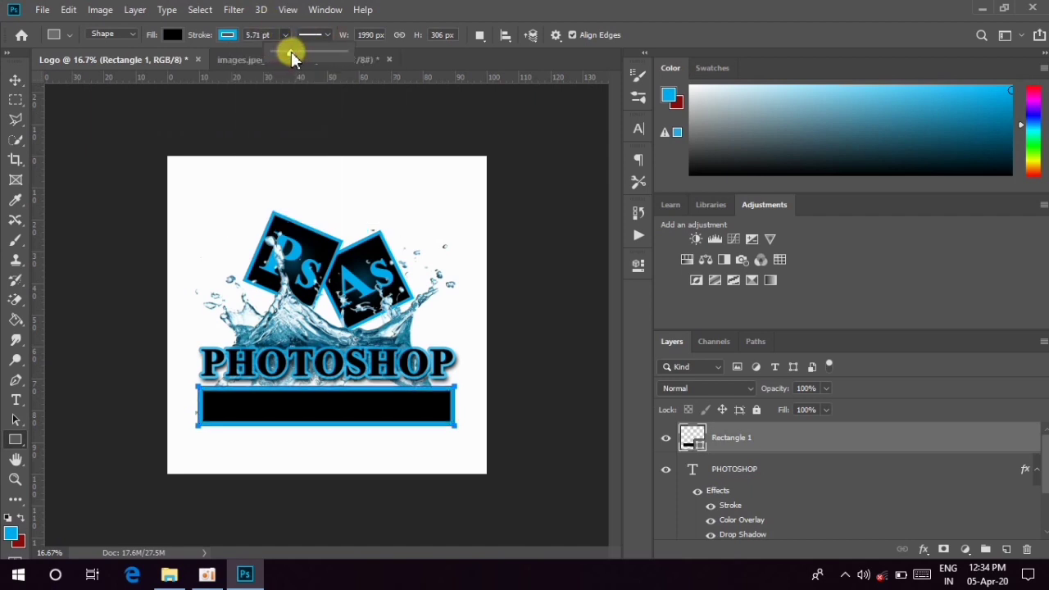
left_click(16, 80)
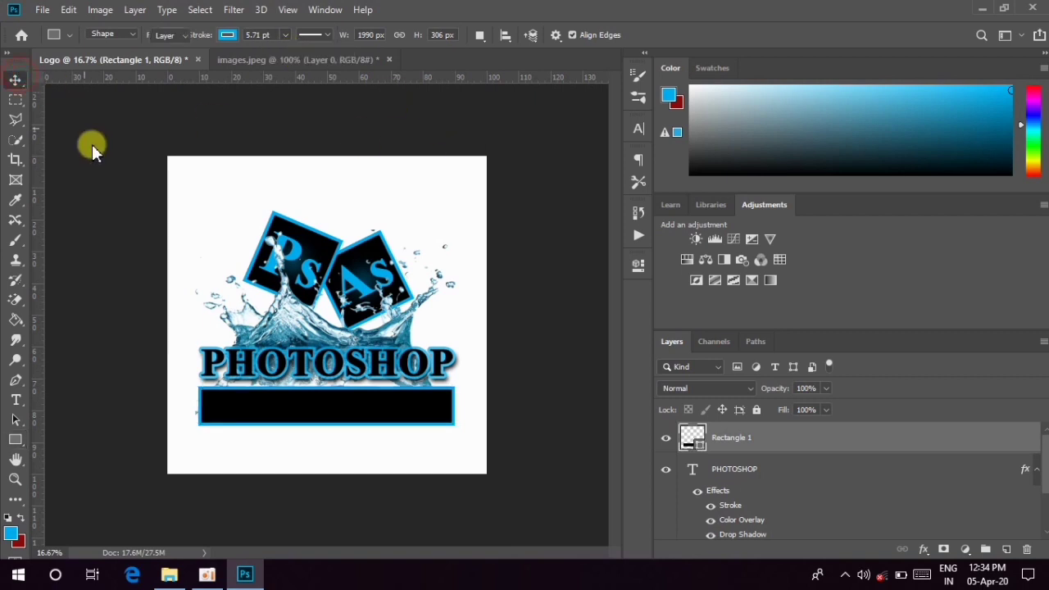
left_click(289, 409)
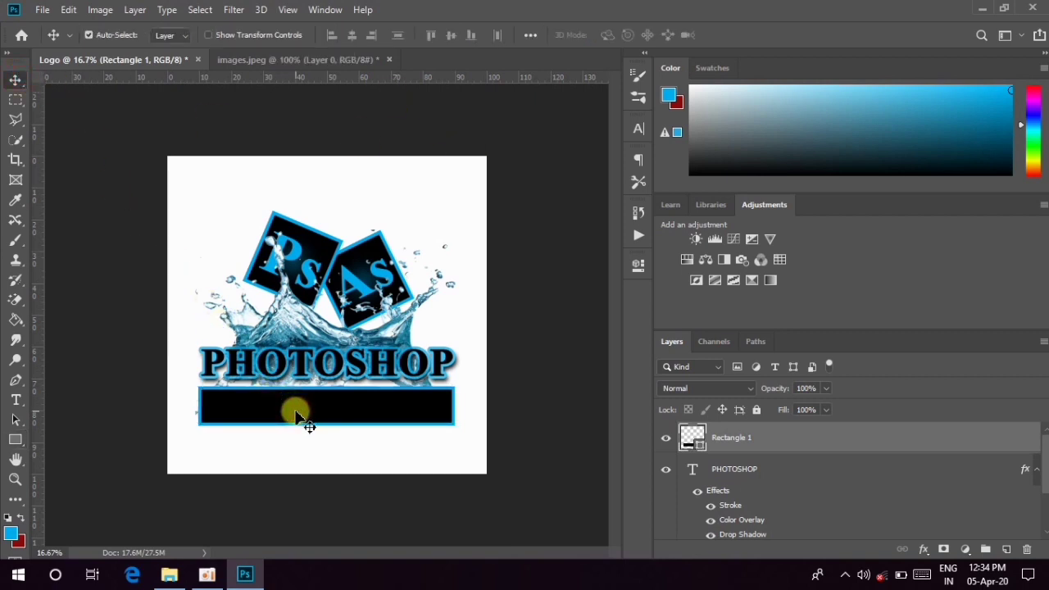
key("ctrl+a")
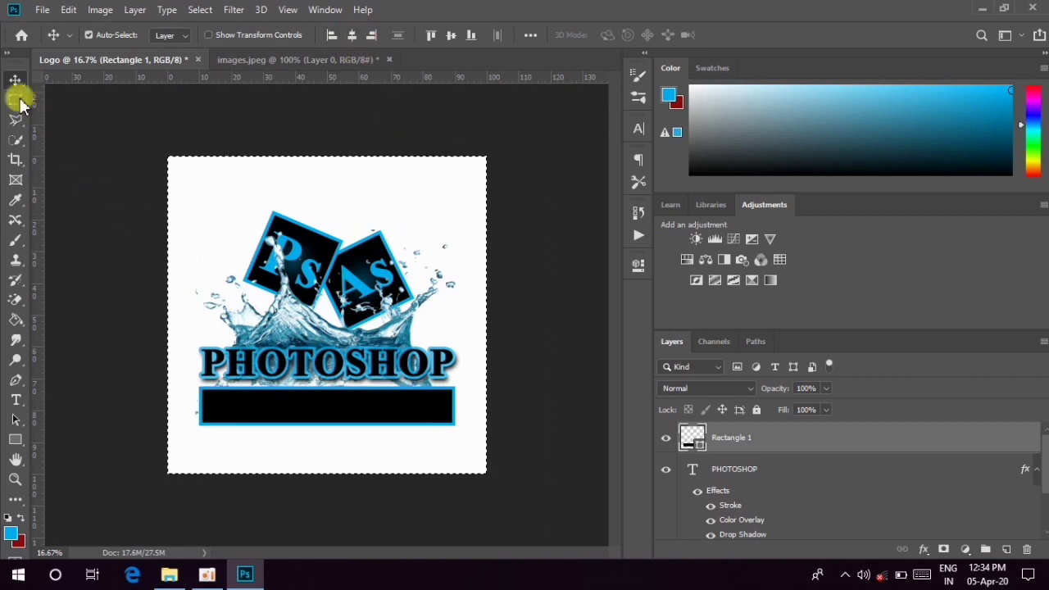
left_click(188, 11)
left_click(205, 40)
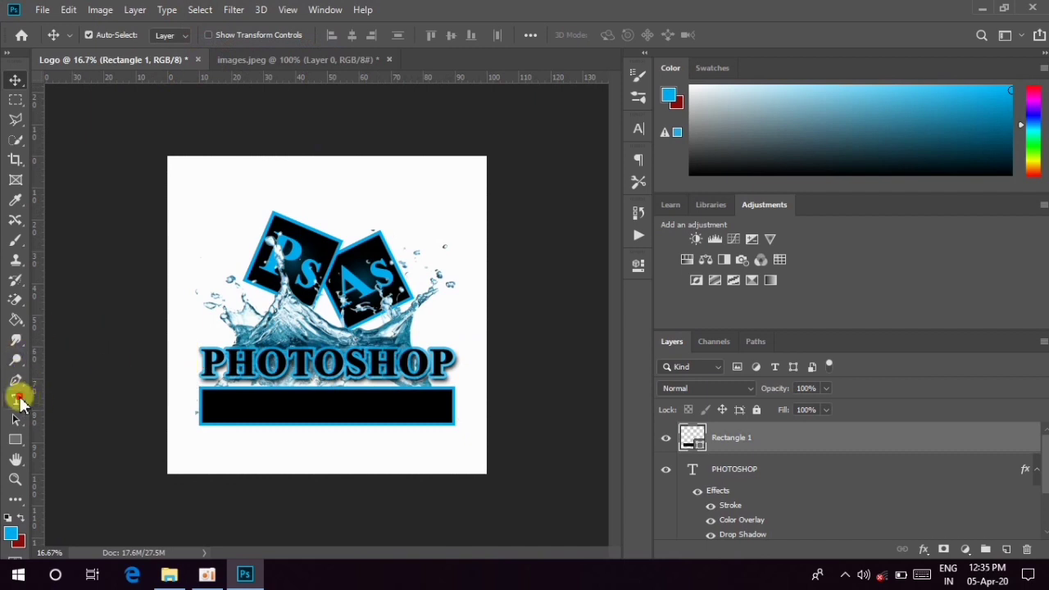
Add the text ASSISTANT and place it over the black rectangle beneath the PHOTOSHOP title.
left_click(19, 402)
left_click(244, 187)
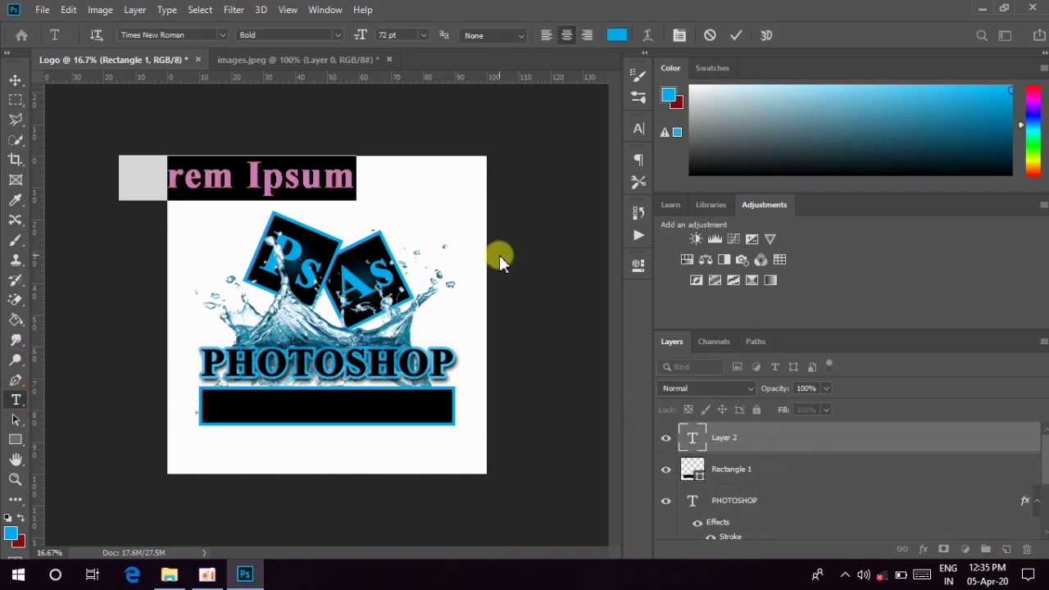
key("BackSpace")
left_click(917, 577)
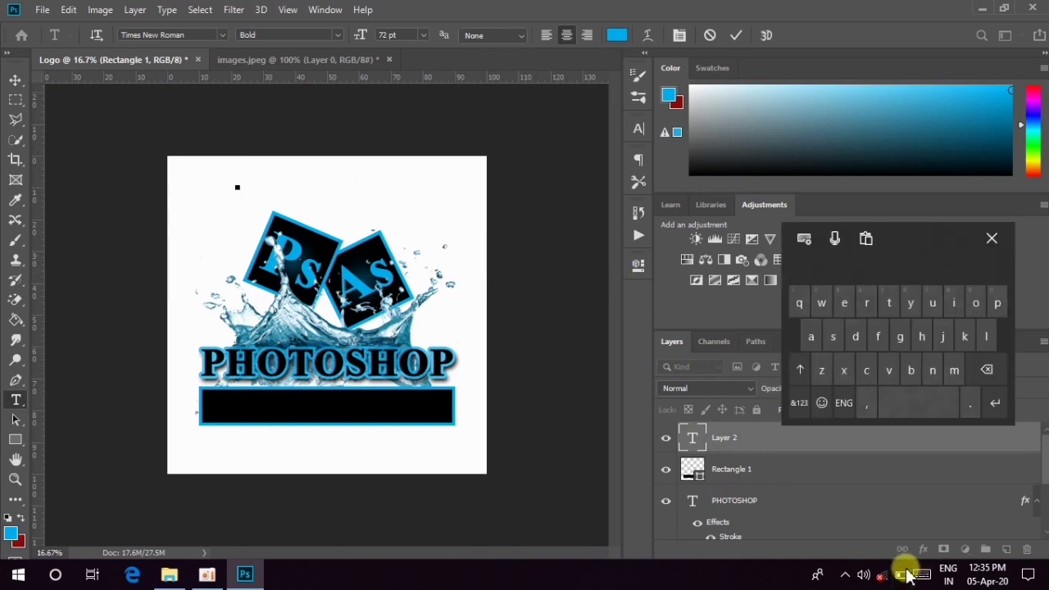
left_click(800, 369)
type("ASS")
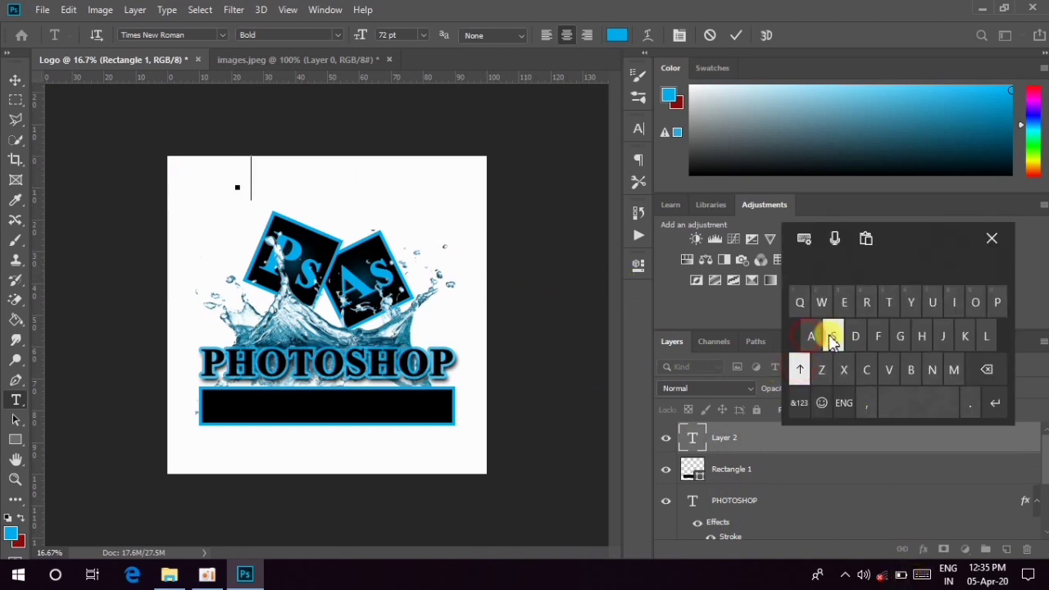
type("ISTA")
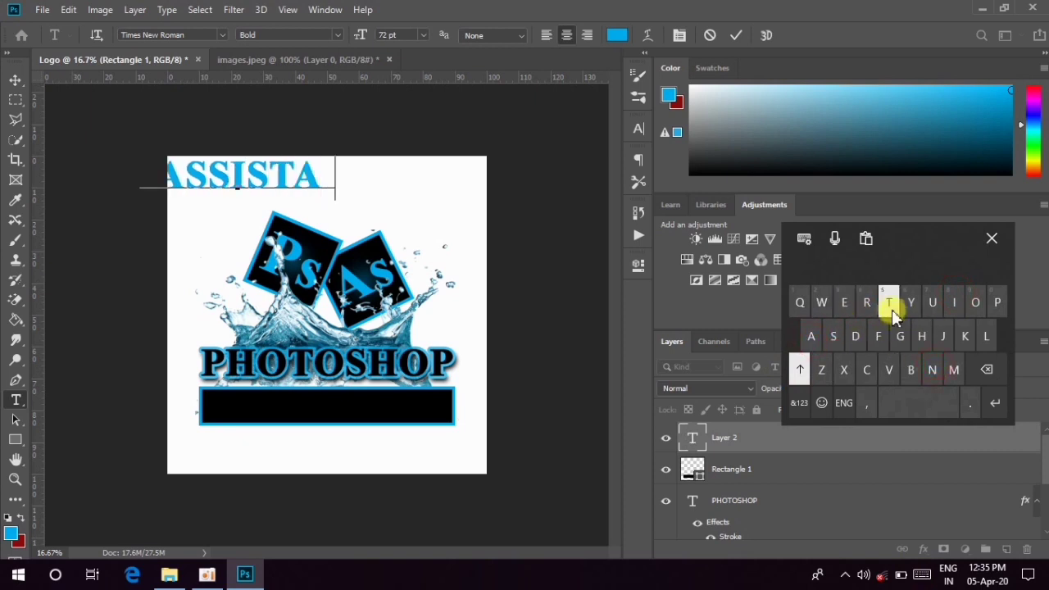
type("NT")
left_click(992, 237)
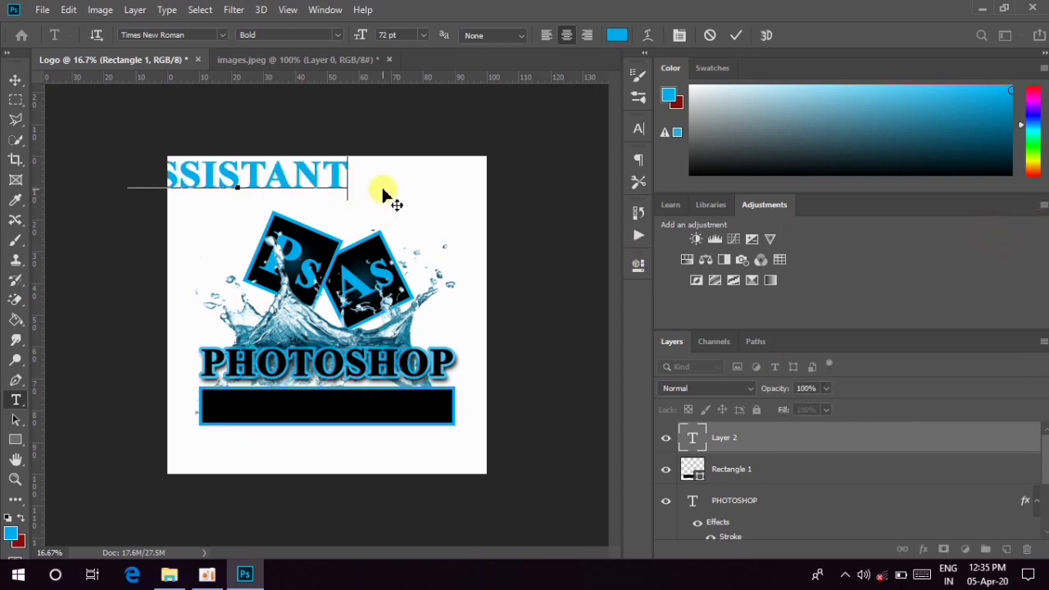
left_click_drag(361, 197, 448, 427)
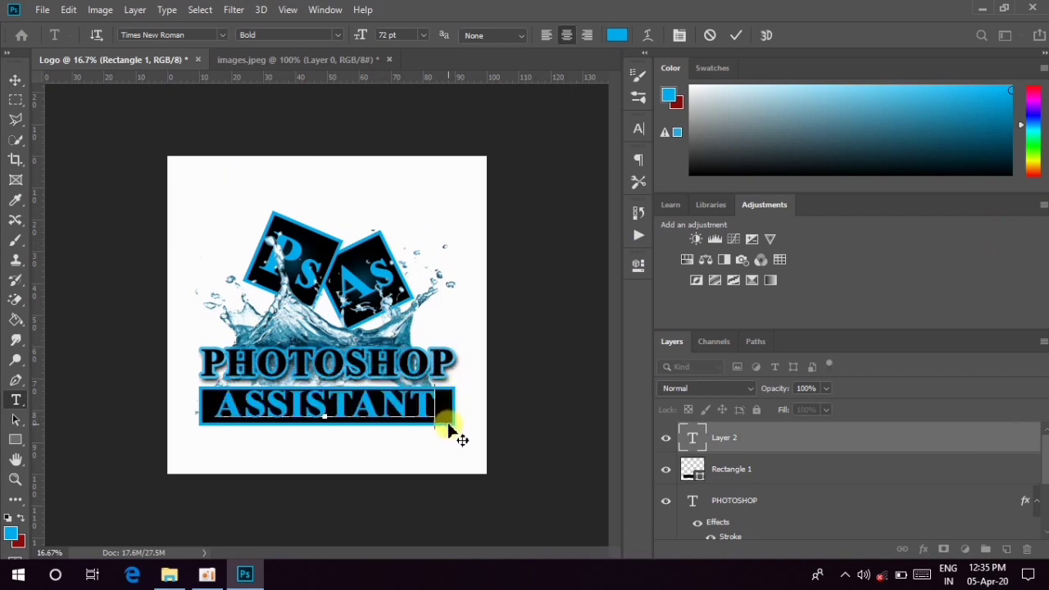
left_click(737, 29)
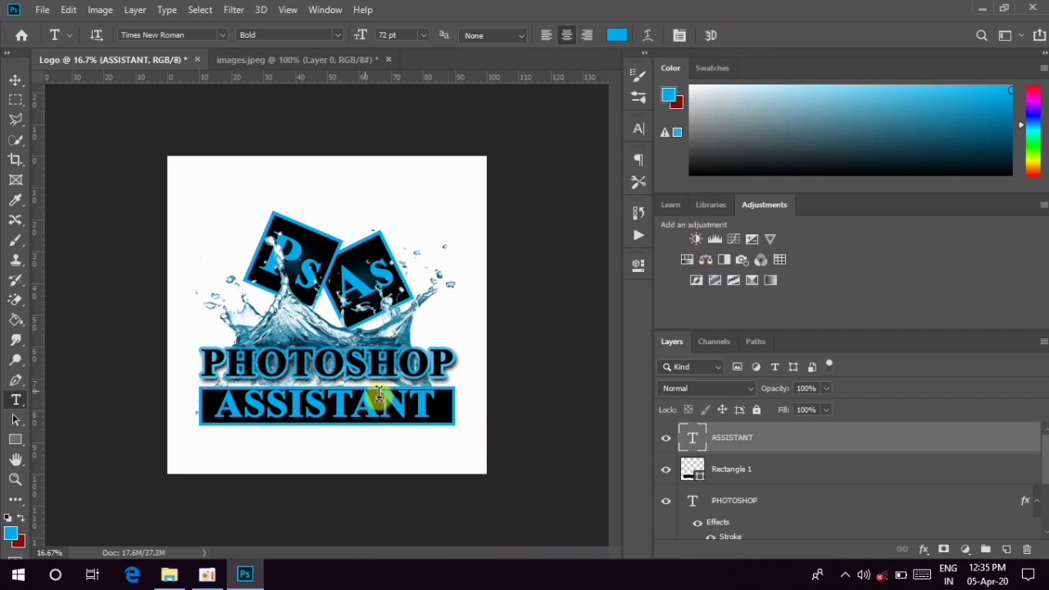
Nudge the ASSISTANT text slightly down so it sits midway within the black rectangle's height.
left_click(15, 82)
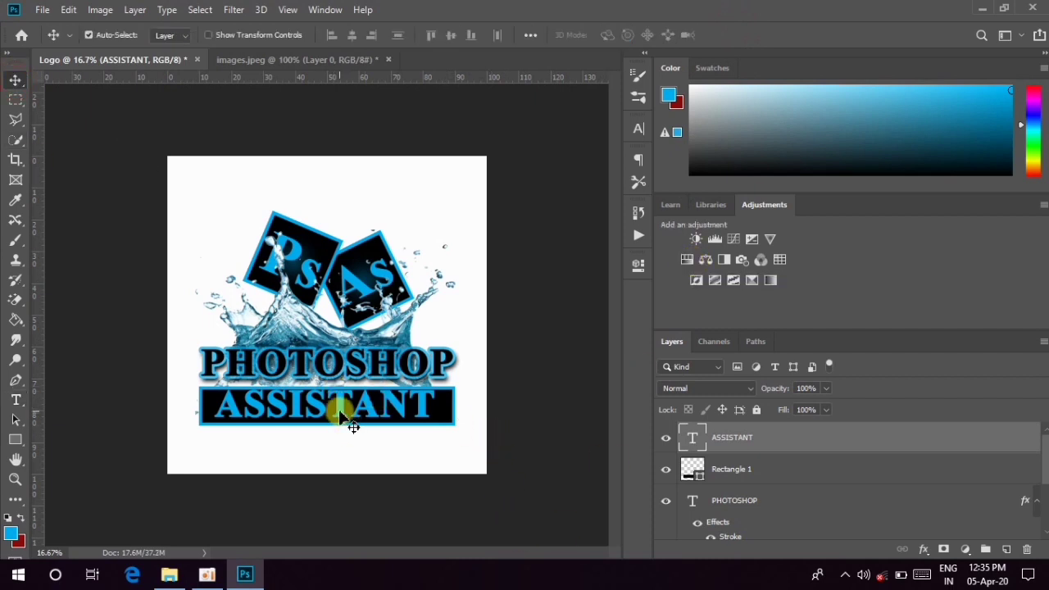
key("Down")
key("Down")
key("Down")
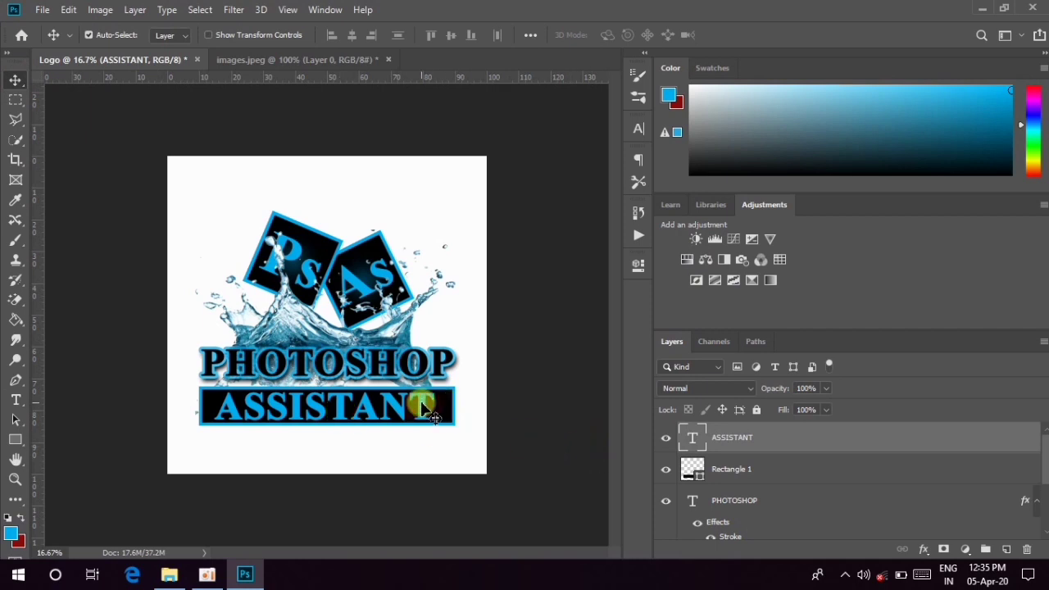
left_click_drag(422, 402, 423, 403)
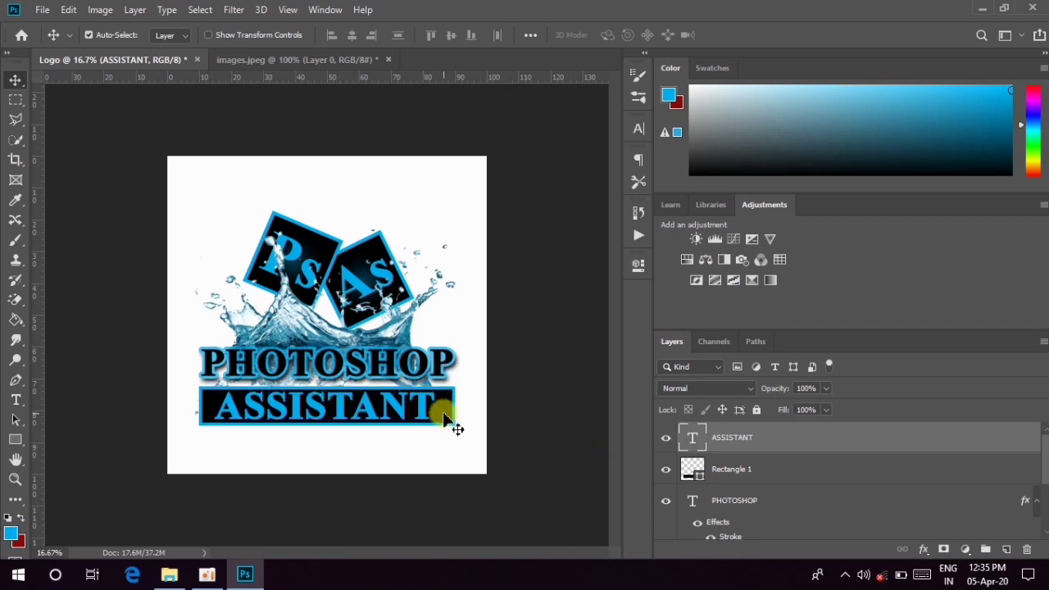
Centre the ASSISTANT text horizontally on the whole canvas and clear the canvas selection.
key("ctrl+a")
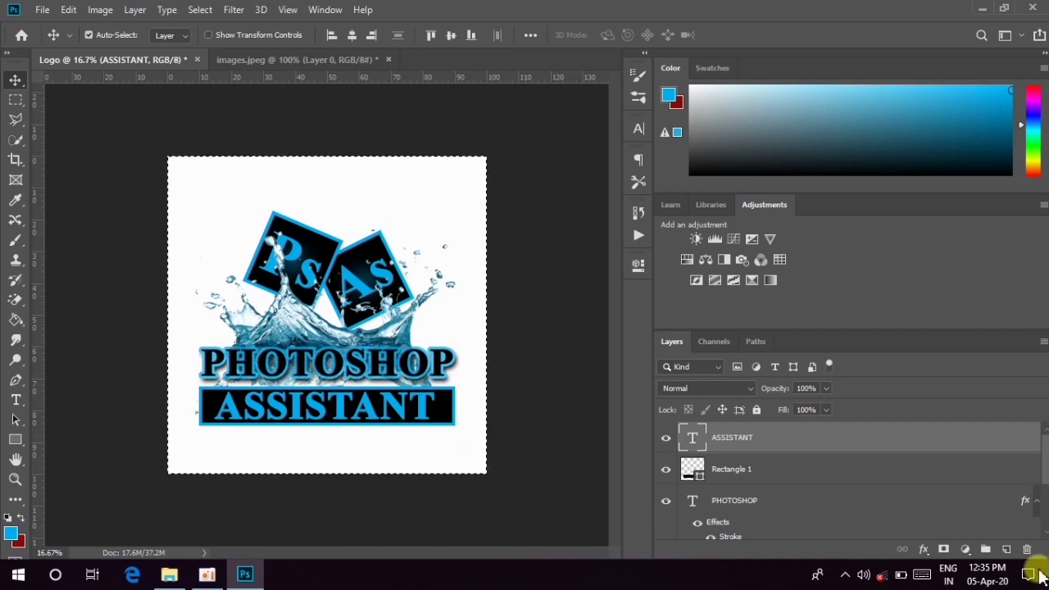
left_click(352, 35)
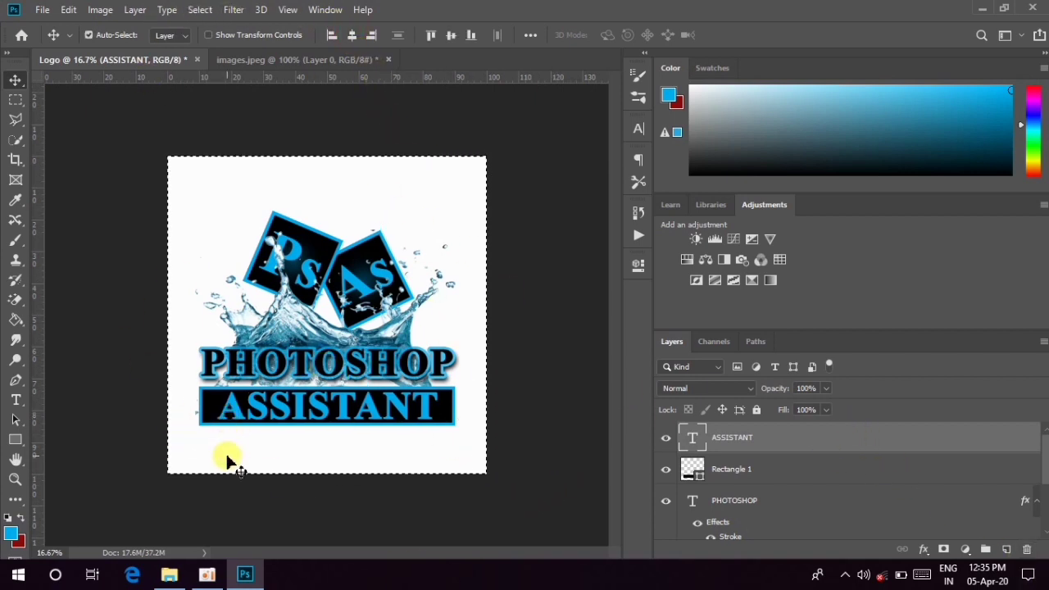
left_click(763, 482)
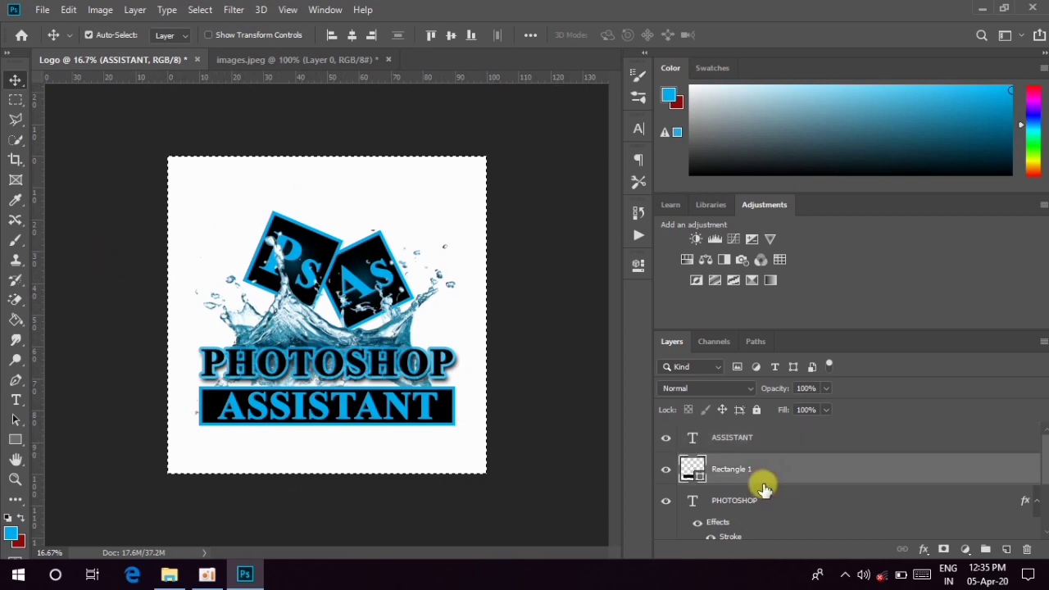
left_click(203, 10)
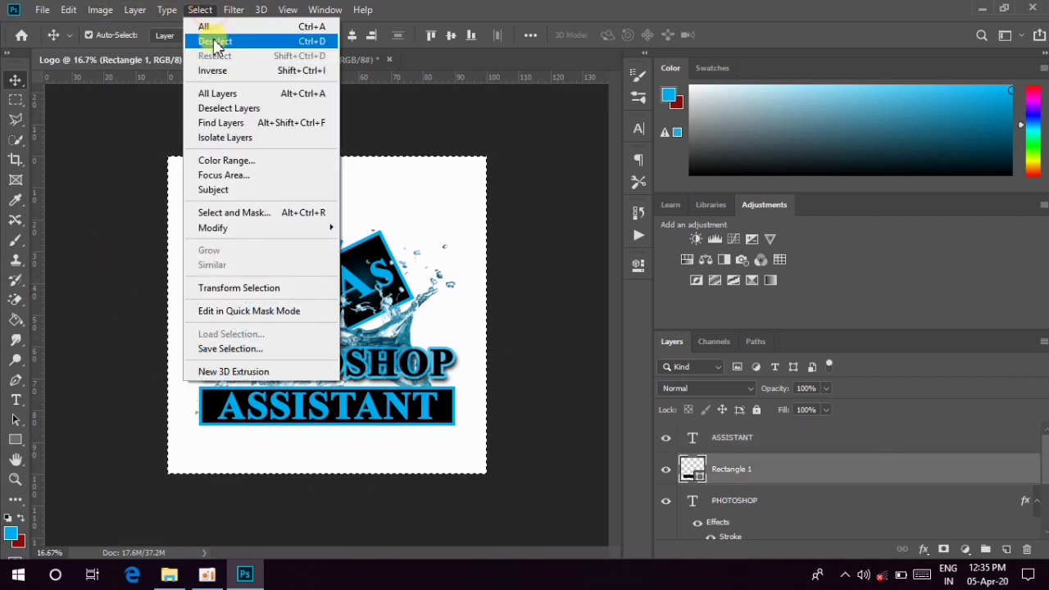
left_click(214, 41)
Select the ASSISTANT, Rectangle 1, PHOTOSHOP and Layer 1 layers together and merge them, leaving out the Background.
scroll(1040, 468, "down", 3)
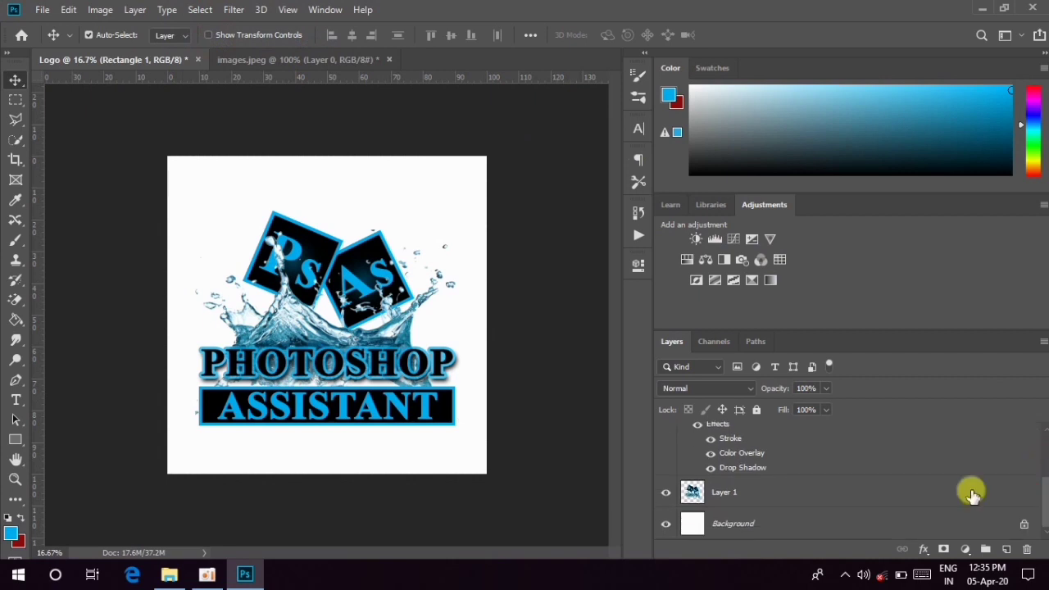
left_click(869, 501)
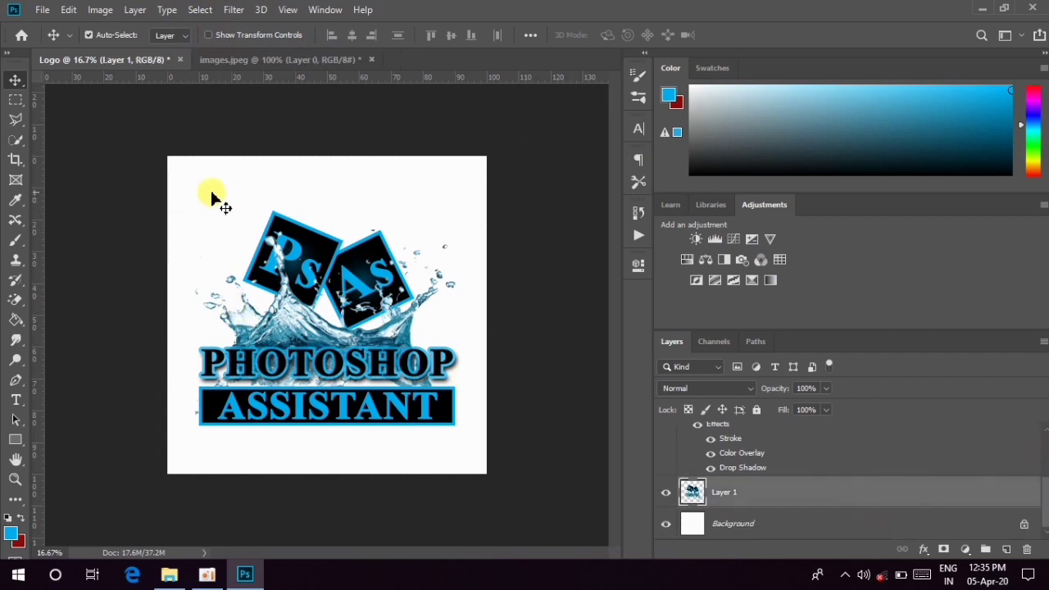
left_click_drag(211, 199, 715, 519)
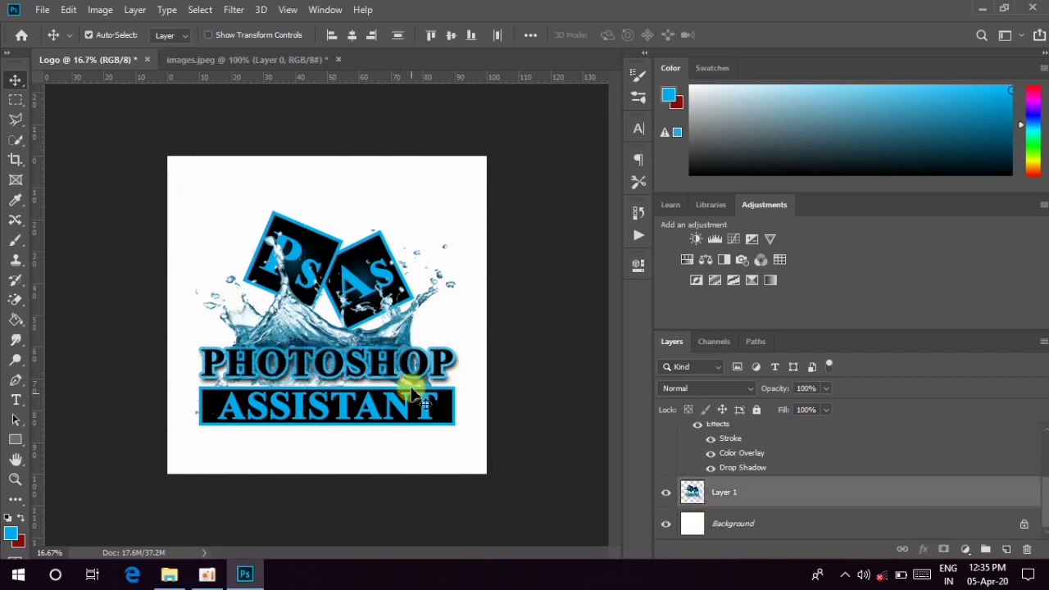
left_click_drag(432, 433, 264, 183)
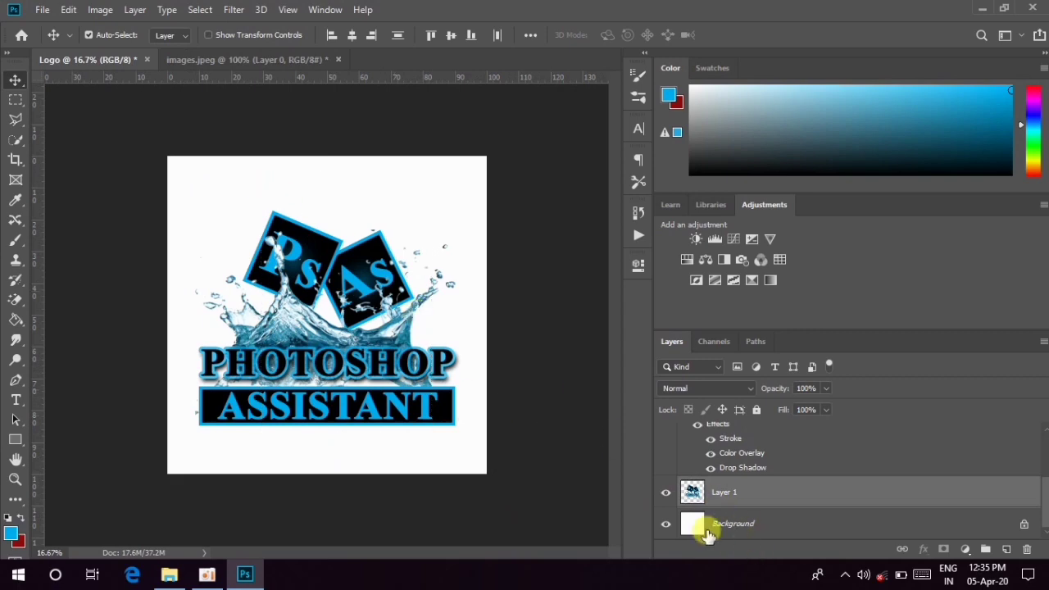
right_click(398, 386)
left_click(414, 391)
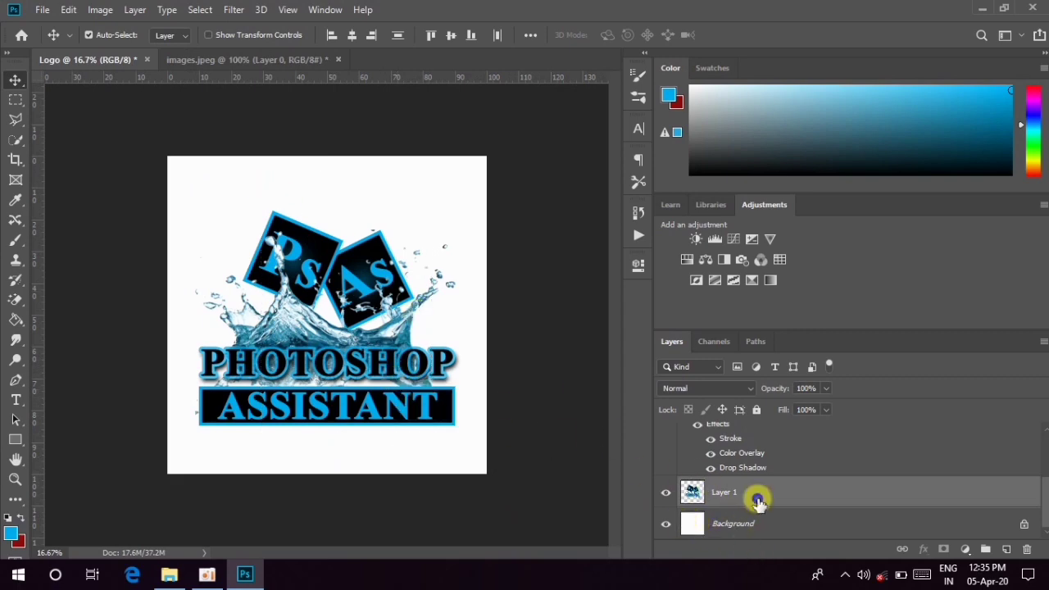
right_click(766, 497)
left_click(790, 455)
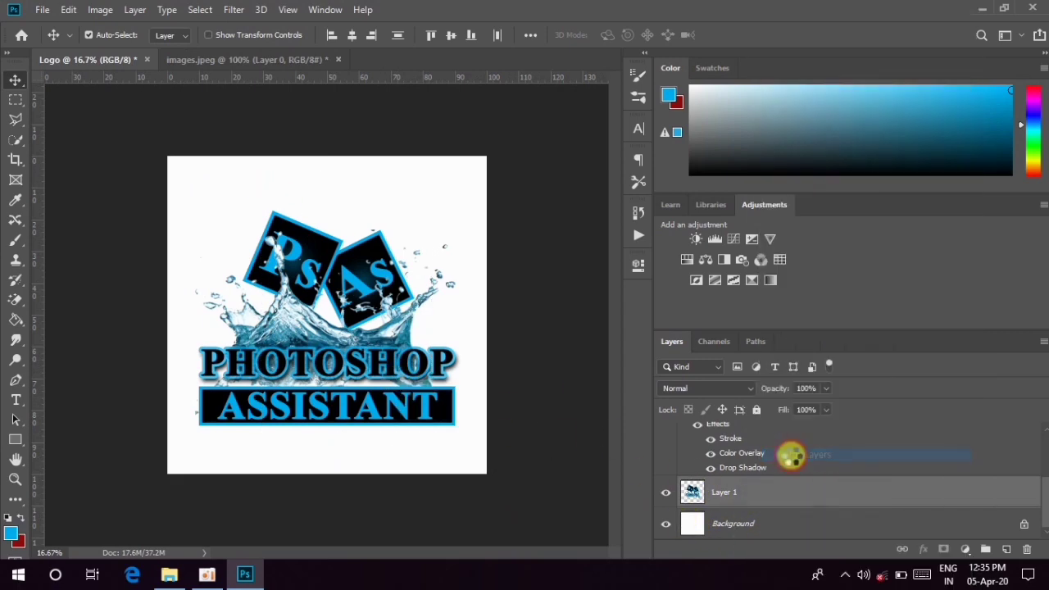
Check the merged logo layer by toggling its visibility, and move the logo slightly up on the canvas.
left_click(661, 431)
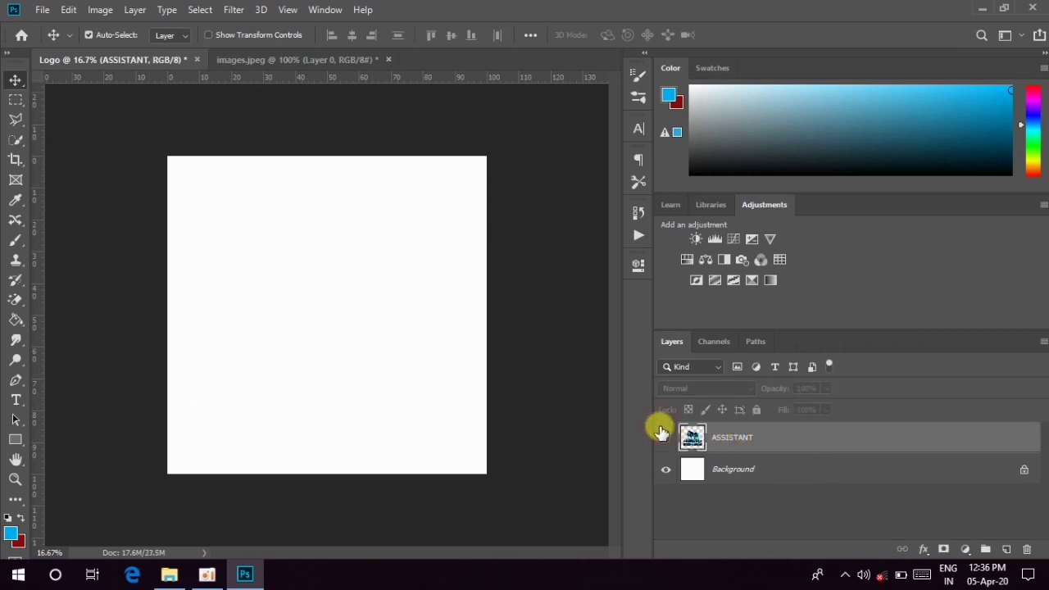
left_click(661, 431)
mouse_move(368, 361)
left_mouse_down()
mouse_move(368, 326)
mouse_move(369, 349)
left_mouse_up()
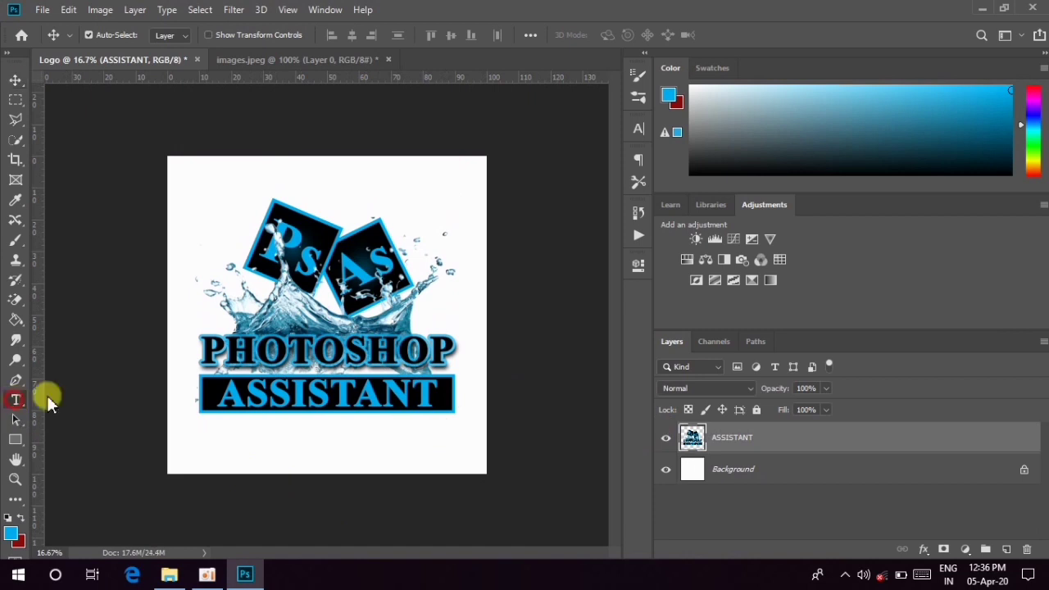
Add a text layer just below the ASSISTANT banner, replacing the placeholder text with YOUTUBE.
left_click(15, 400)
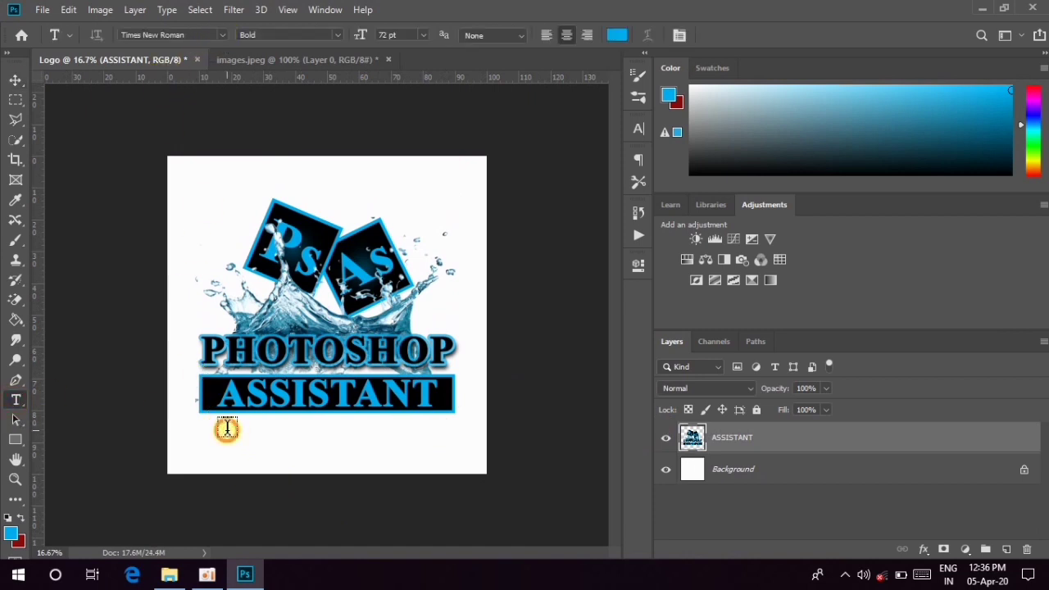
left_click(275, 445)
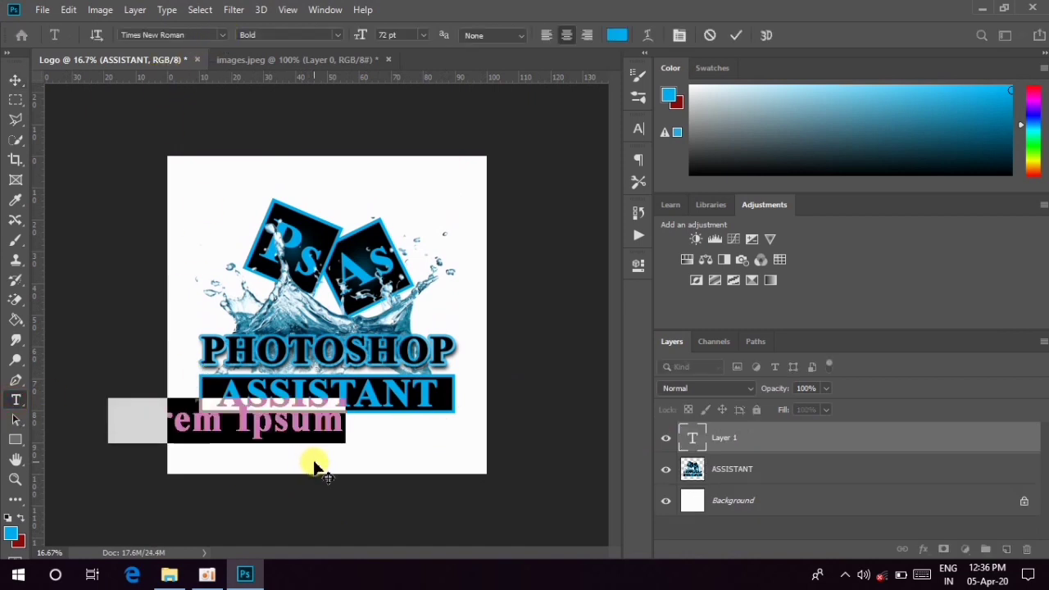
key("BackSpace")
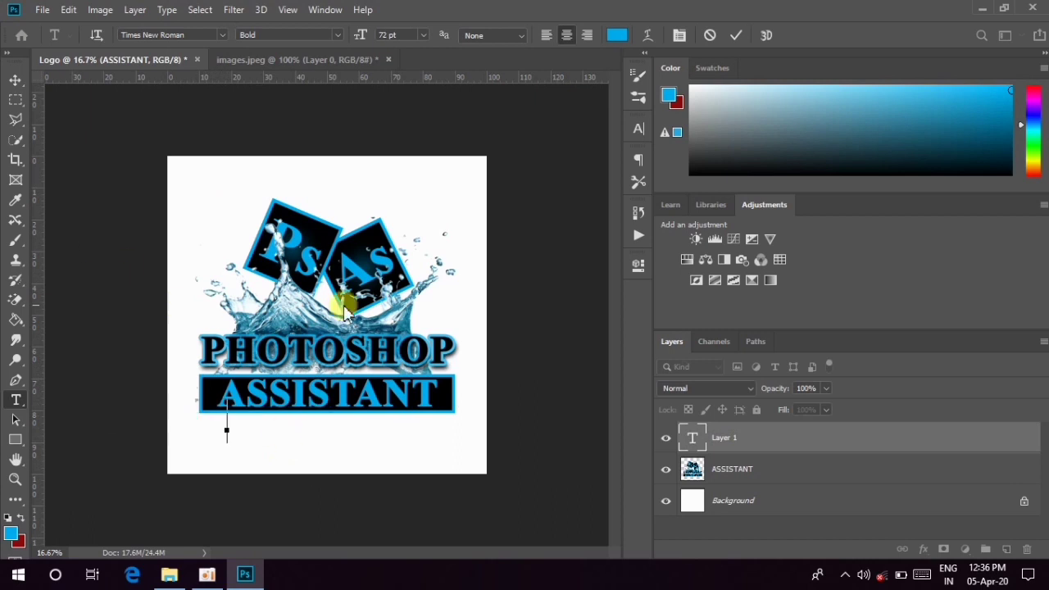
left_click(916, 569)
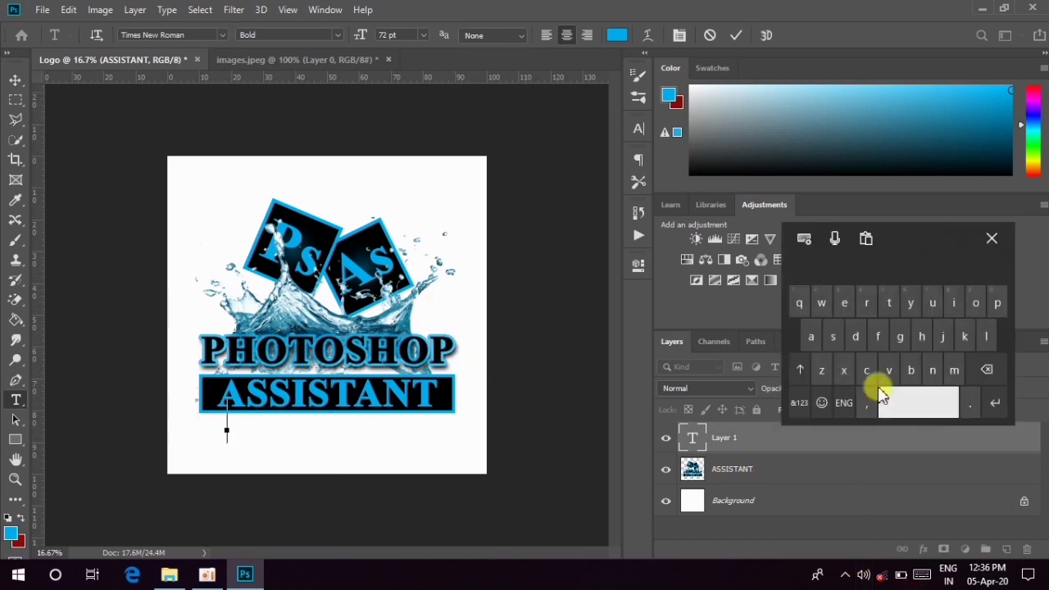
left_click(807, 365)
left_click(912, 301)
left_click(977, 300)
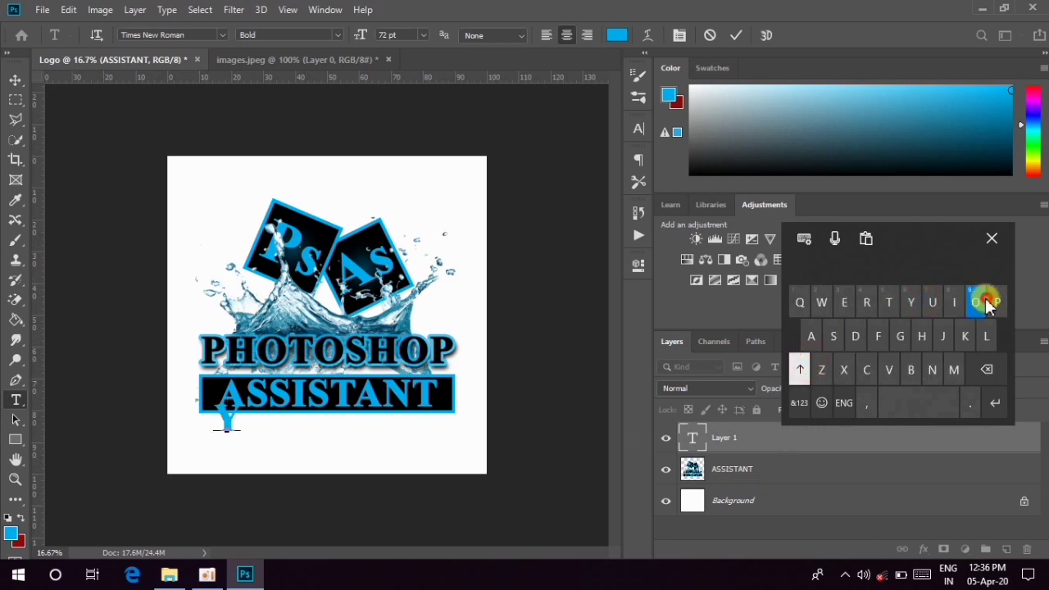
left_click(932, 298)
left_click(888, 304)
left_click(934, 302)
left_click(911, 369)
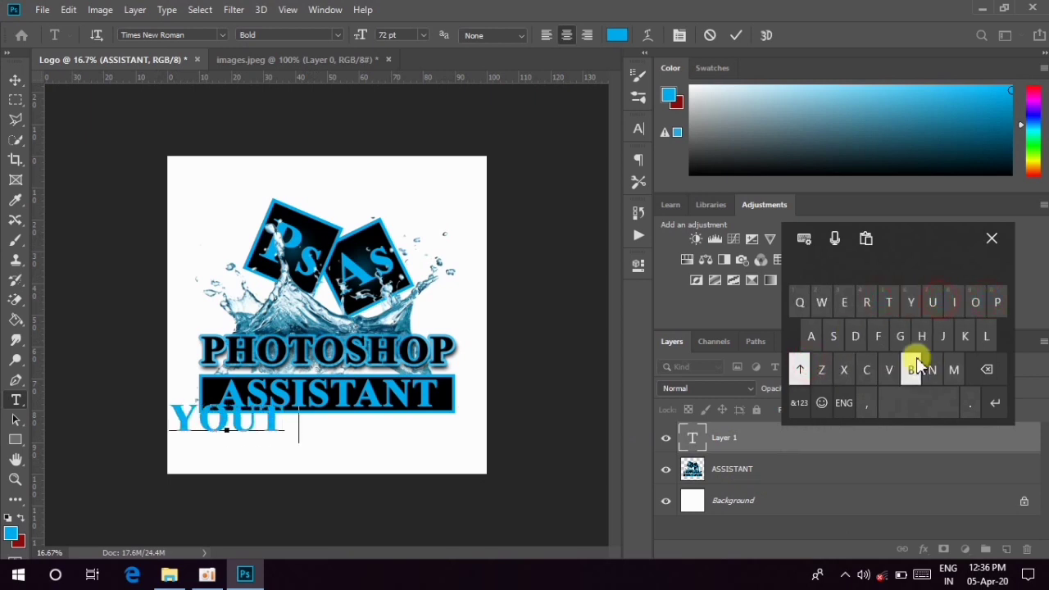
left_click(849, 303)
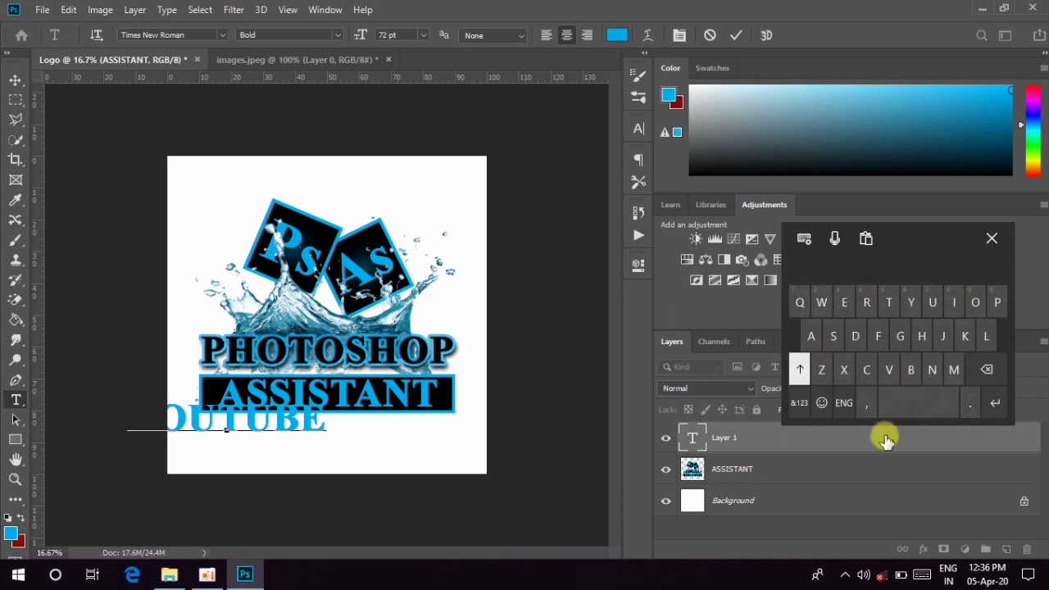
Insert a space to split YOUTUBE into YOU TUBE and append the word CHANNEL to the text.
left_click(918, 403)
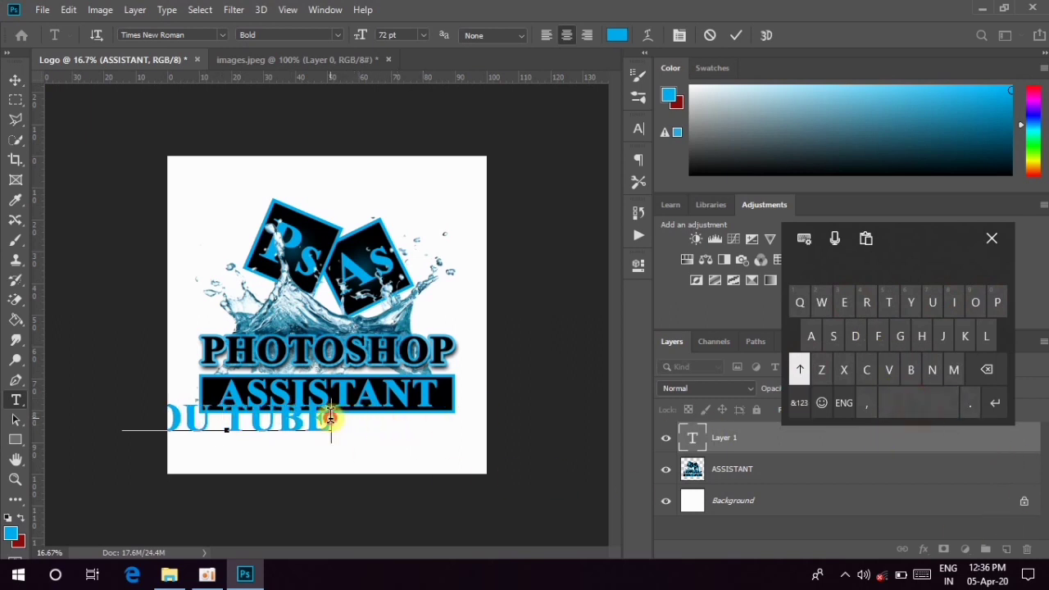
left_click(951, 403)
left_click(867, 369)
left_click(922, 337)
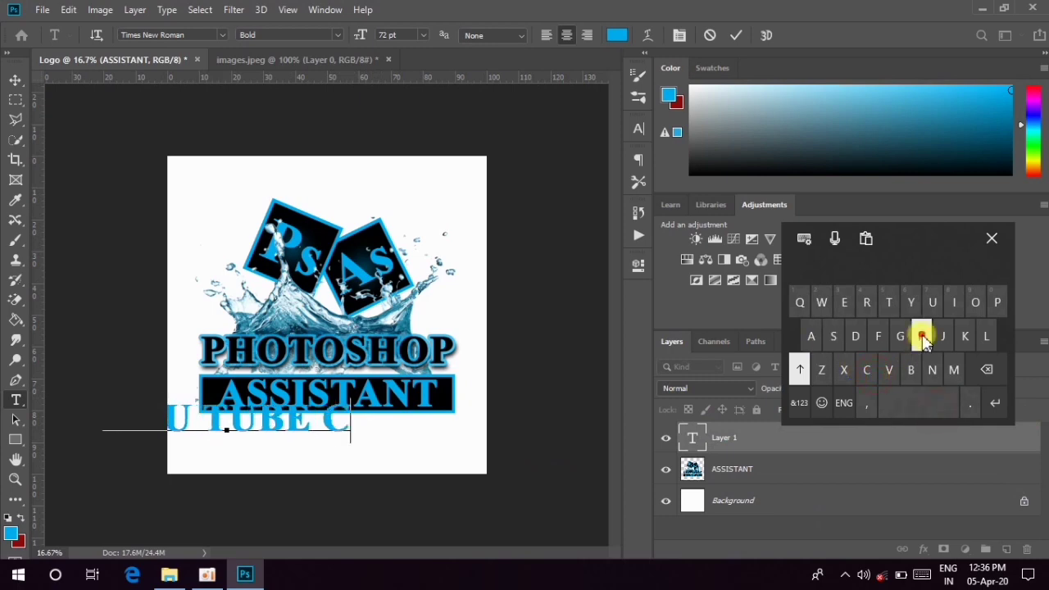
left_click(812, 336)
left_click(931, 370)
left_click(931, 370)
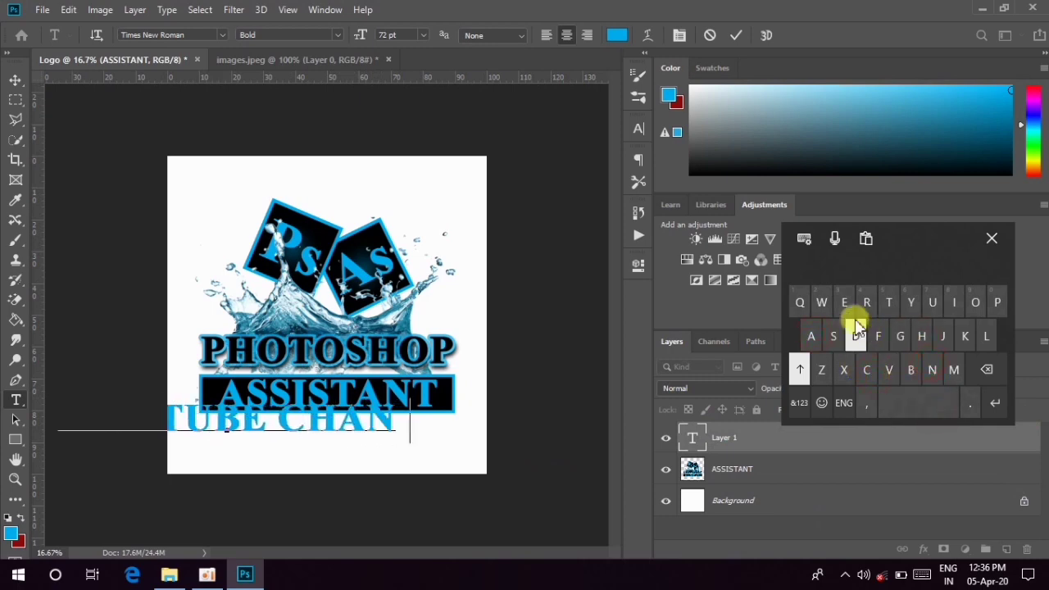
left_click(844, 303)
left_click(986, 336)
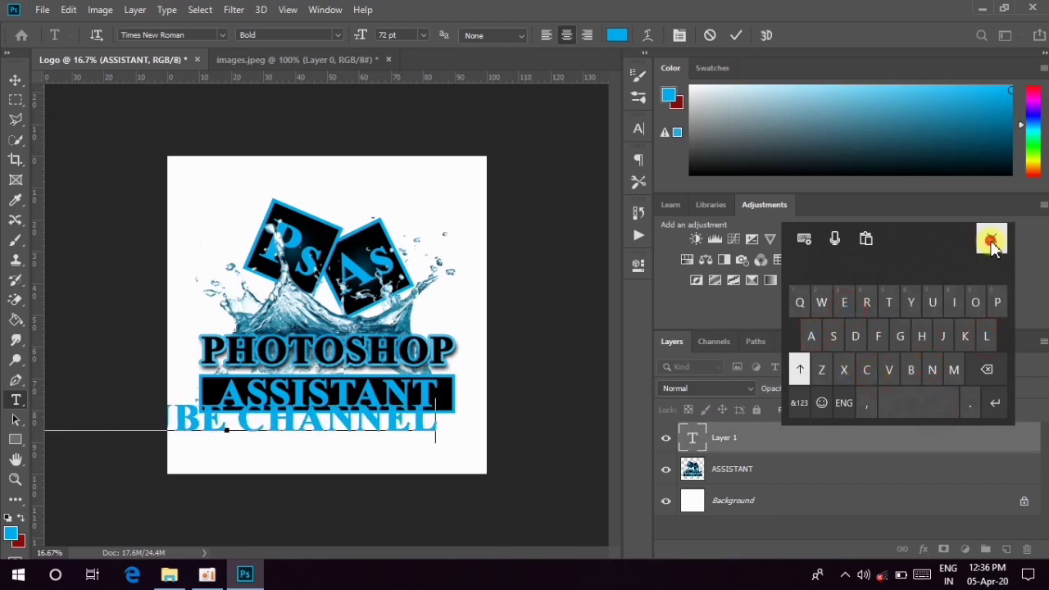
left_click(991, 240)
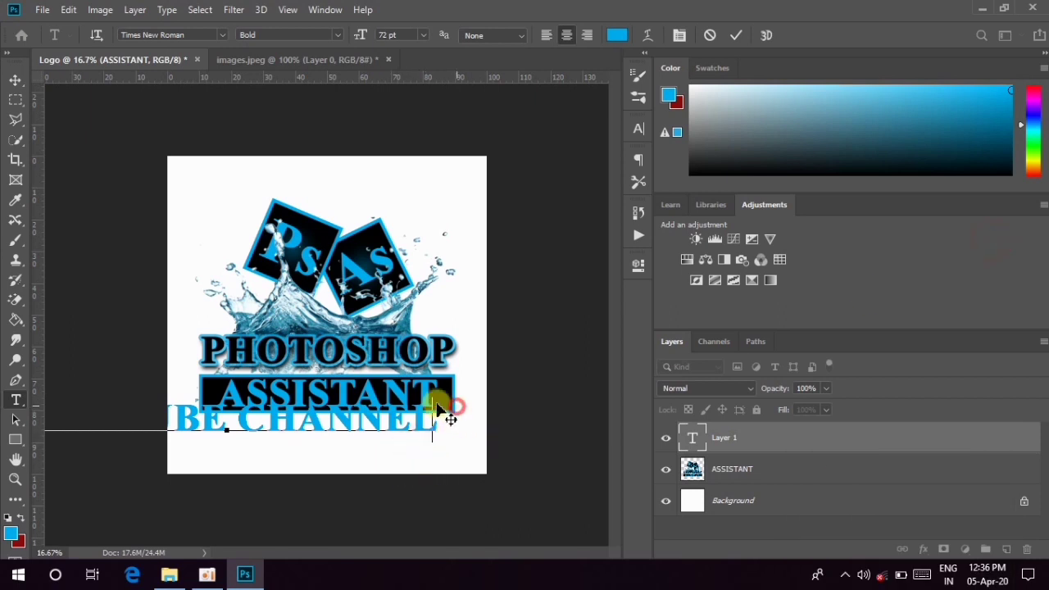
Shift the YOU TUBE CHANNEL text slightly and set the colour of all its characters to black, 000000.
mouse_move(440, 409)
left_mouse_down()
mouse_move(268, 398)
mouse_move(443, 403)
left_mouse_up()
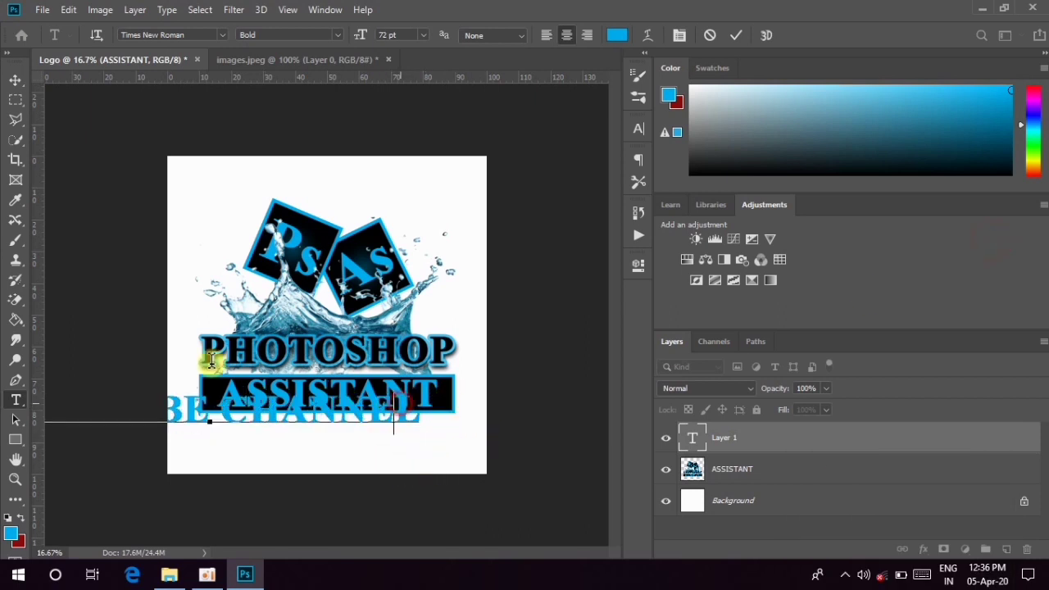
key("ctrl+a")
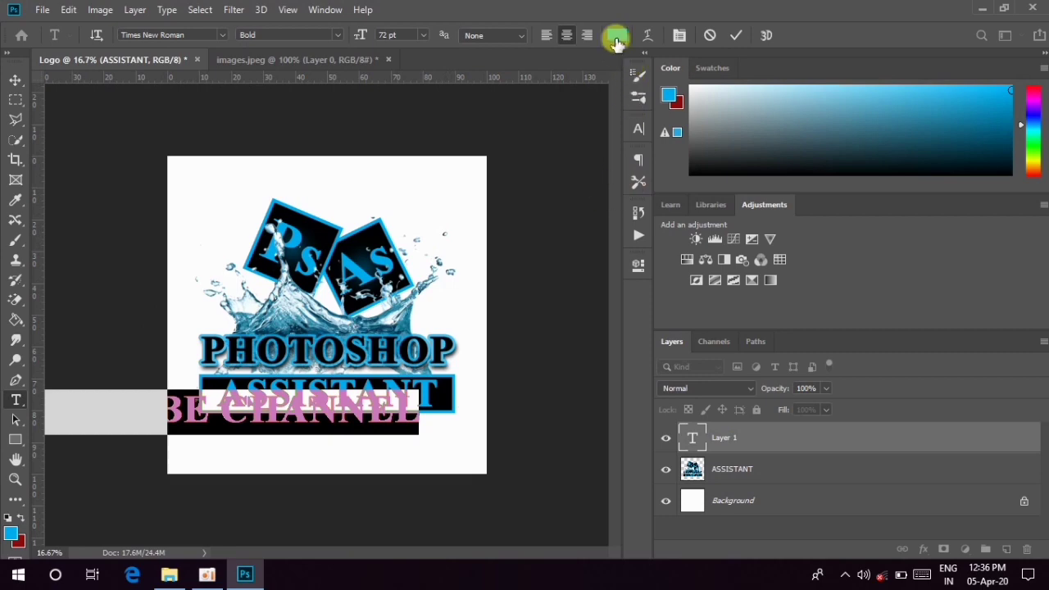
left_click(617, 36)
left_click_drag(661, 304, 567, 476)
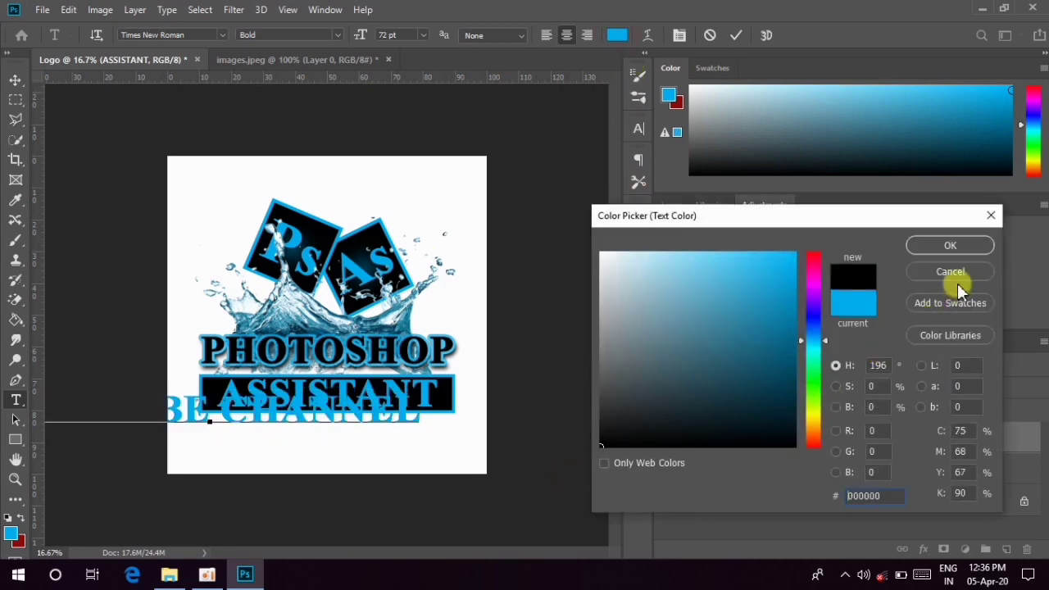
left_click(942, 238)
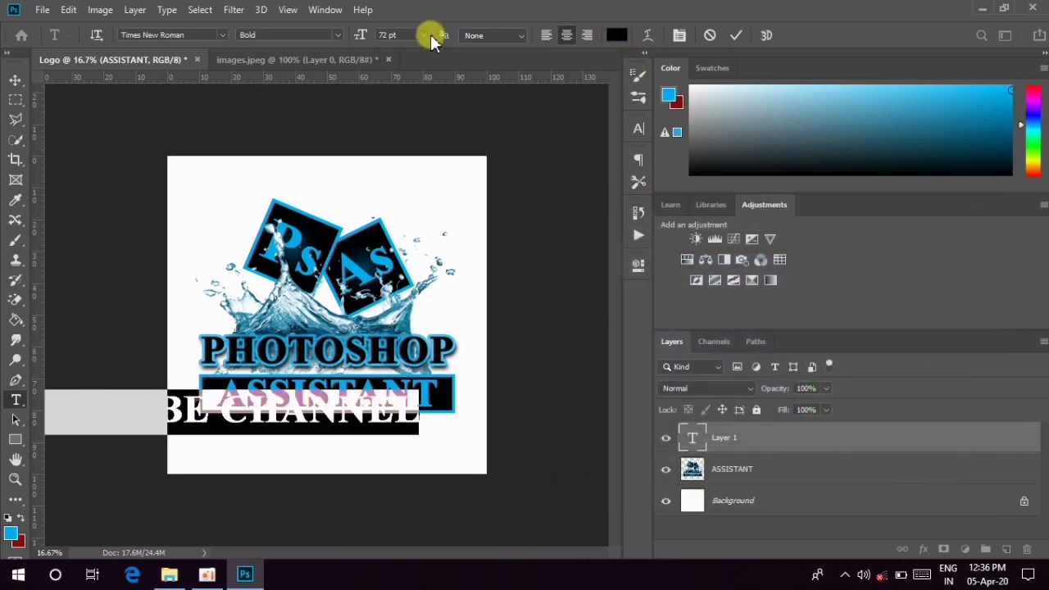
Set the size of the YOU TUBE CHANNEL text to 30 pt and commit the text edit.
left_click(424, 34)
left_click(401, 196)
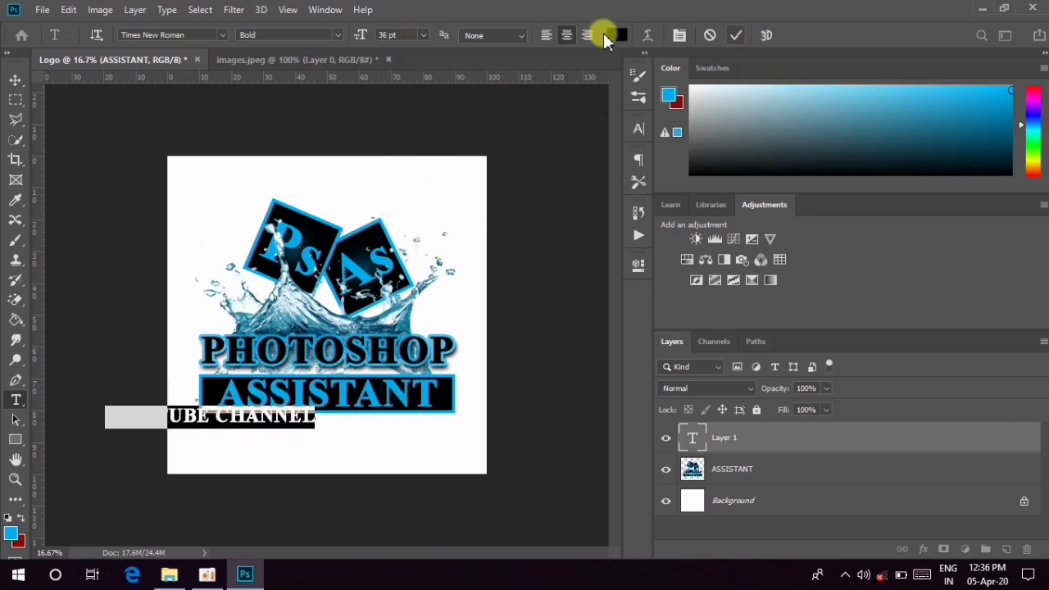
left_click(423, 34)
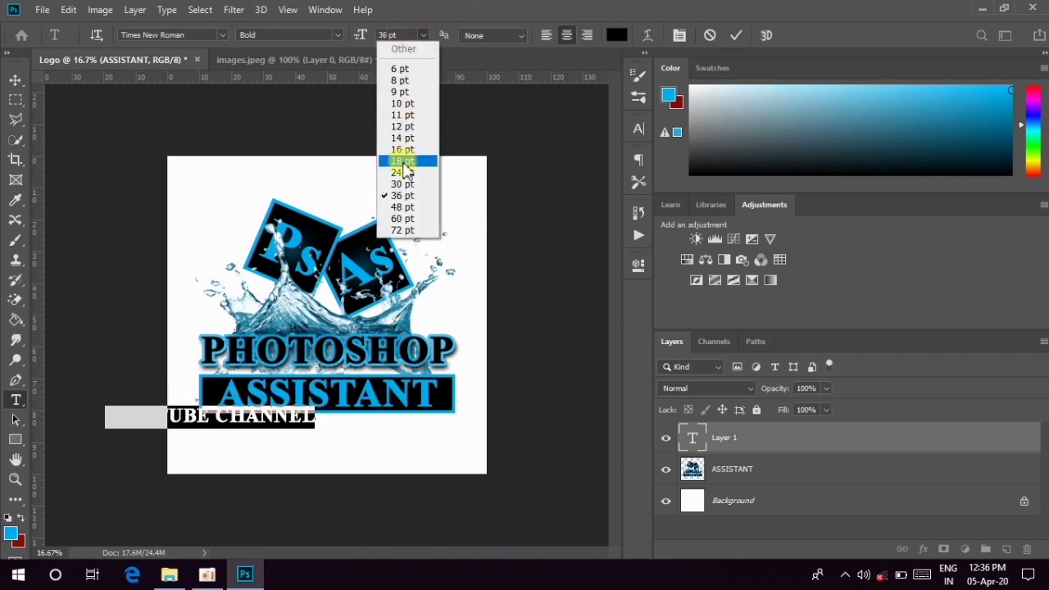
left_click(409, 187)
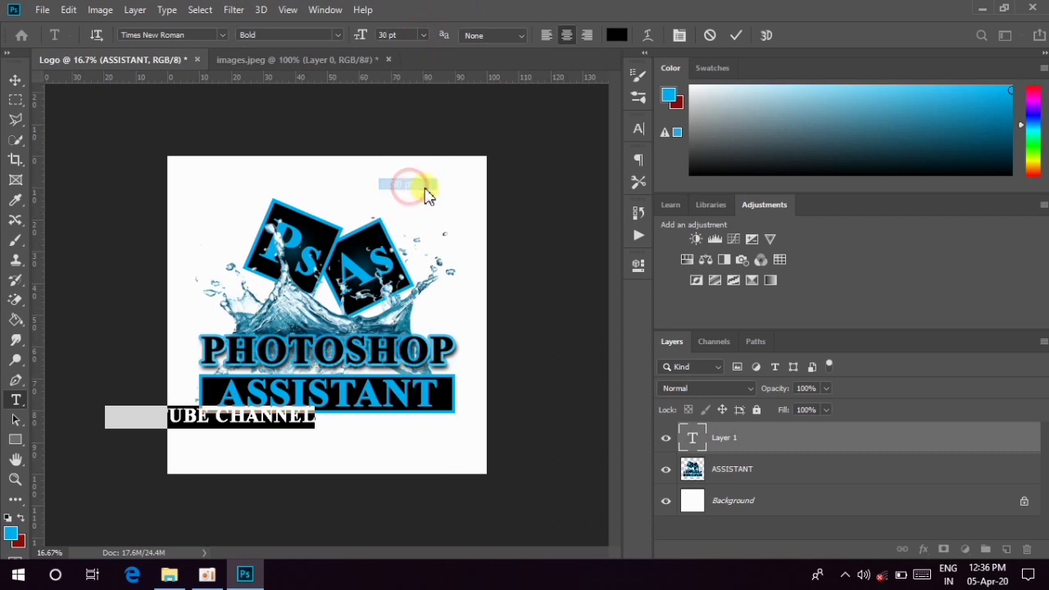
left_click(732, 35)
Move the YOU TUBE CHANNEL text beneath the ASSISTANT banner, centre it horizontally on the whole canvas, and clear the selection.
left_click(16, 79)
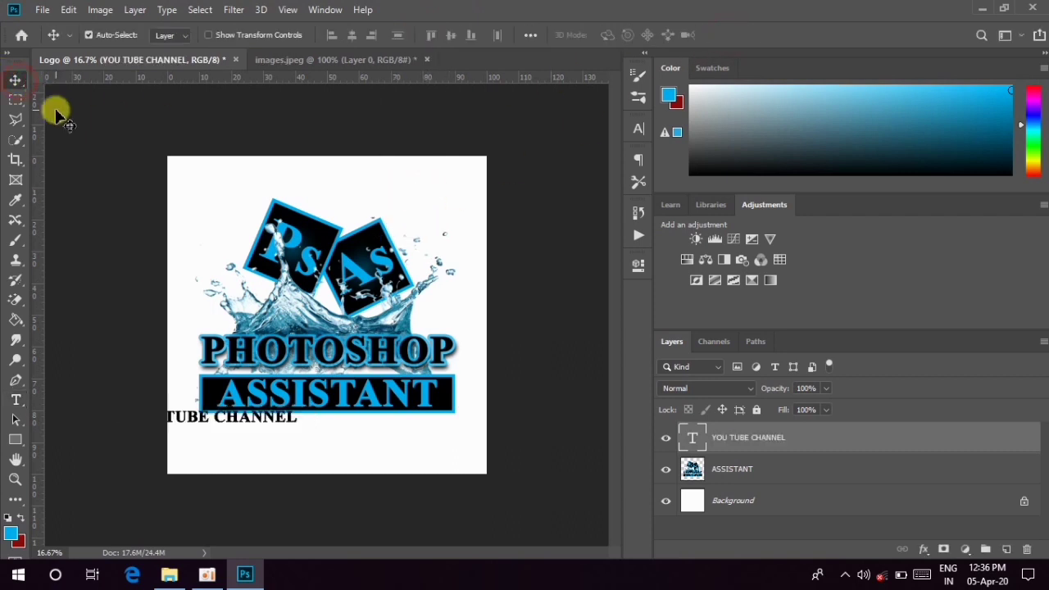
left_click_drag(270, 419, 377, 427)
key("ctrl+a")
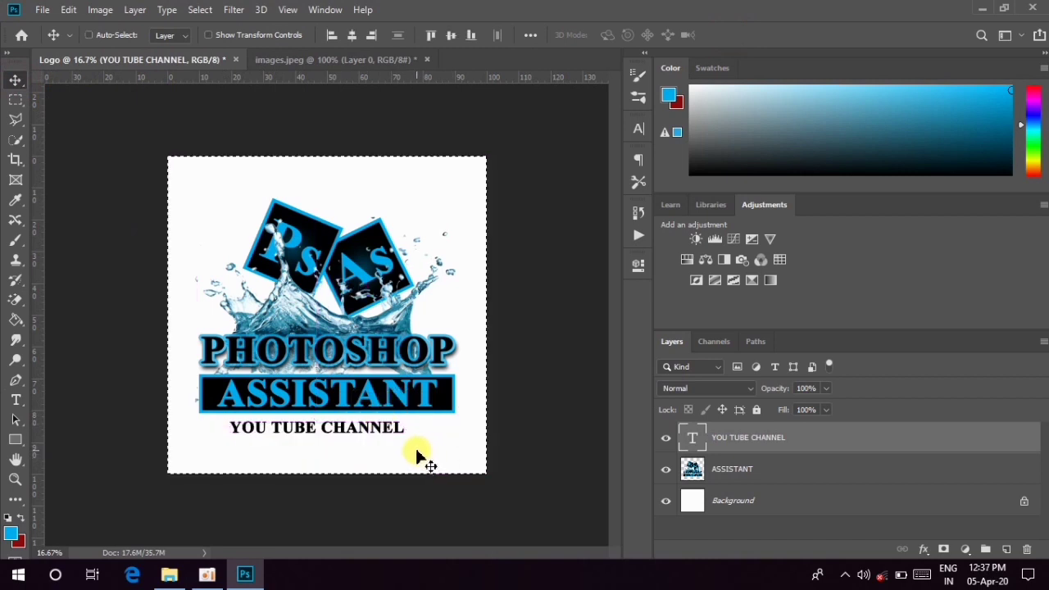
left_click(352, 35)
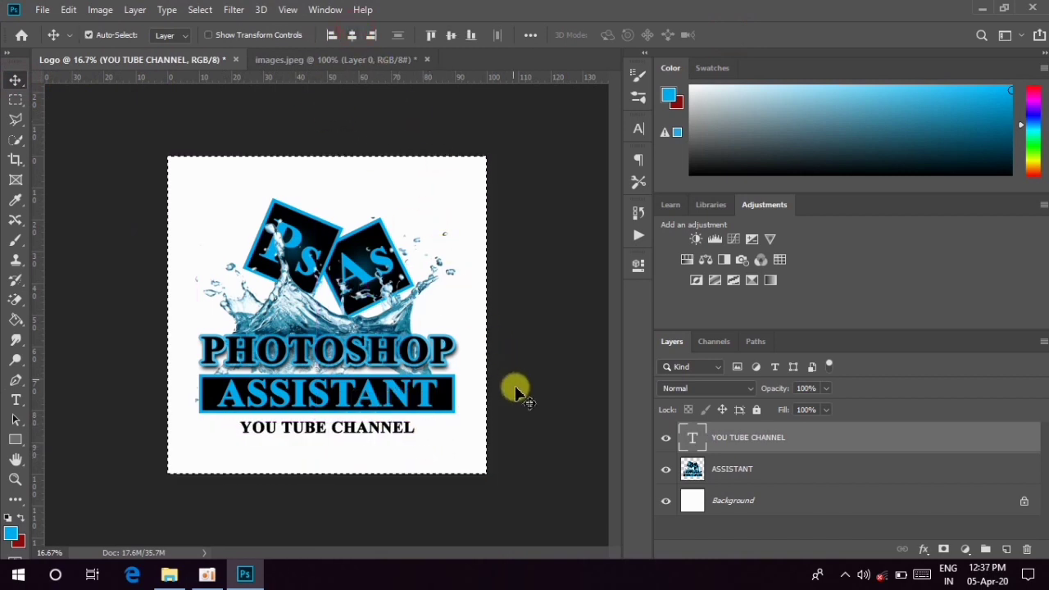
left_click(200, 9)
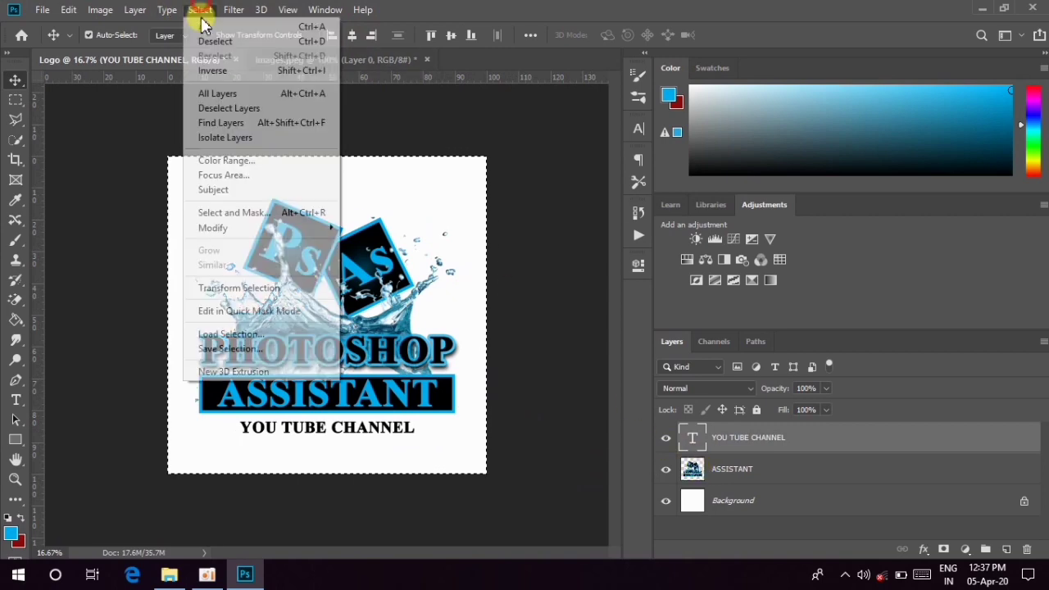
left_click(207, 41)
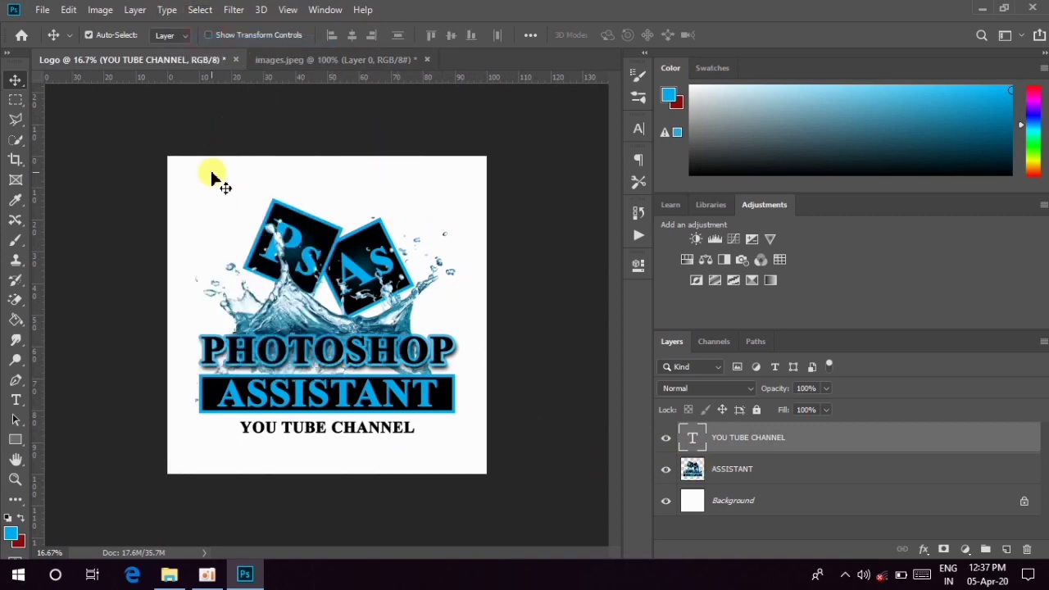
Merge the YOU TUBE CHANNEL and ASSISTANT layers without the Background, and check the merged layer by toggling its visibility.
left_click_drag(211, 172, 445, 451)
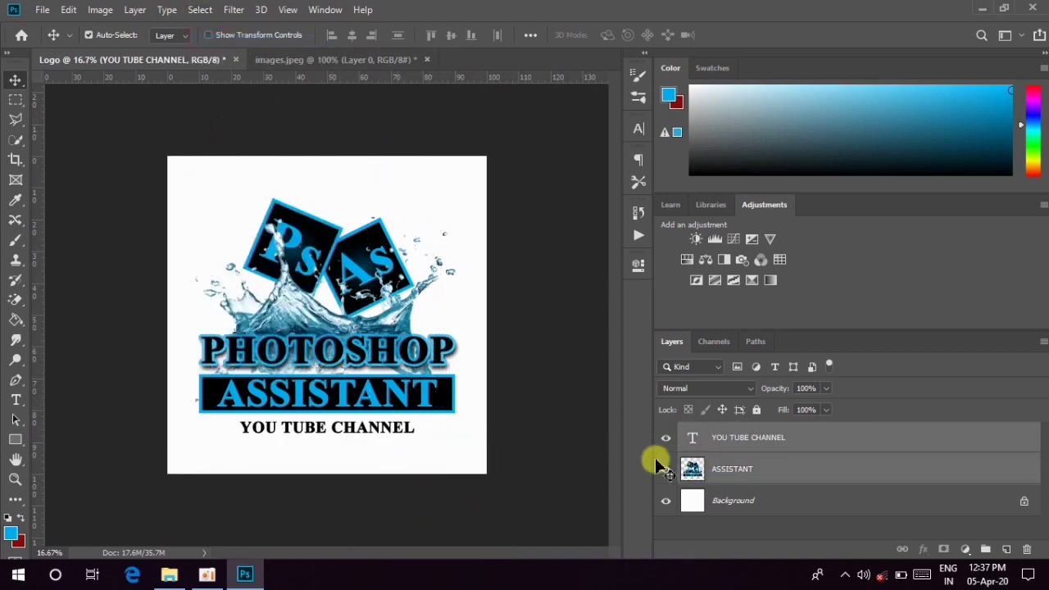
right_click(685, 456)
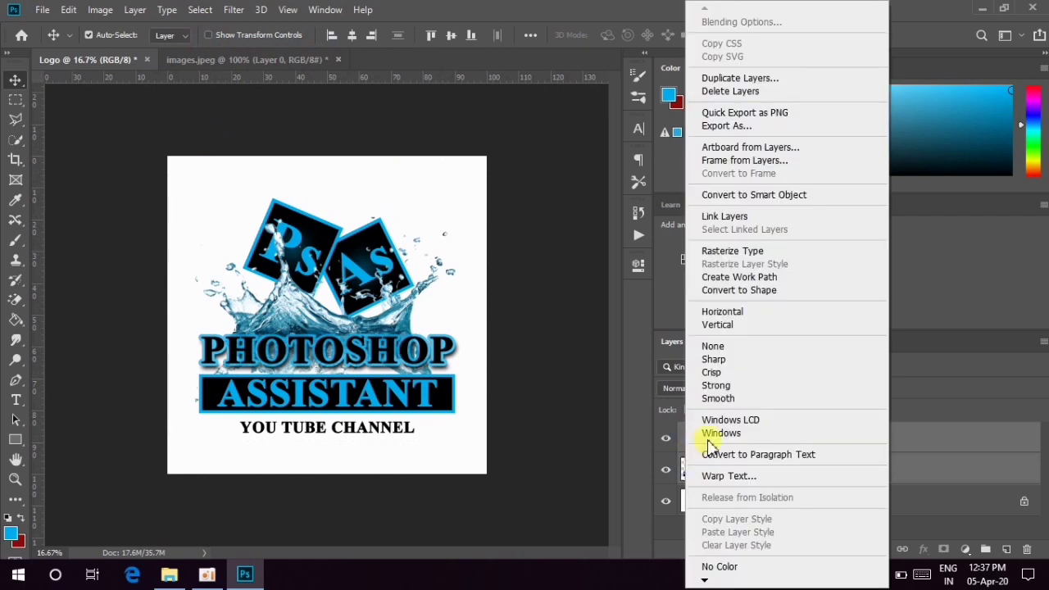
right_click(954, 462)
right_click(953, 461)
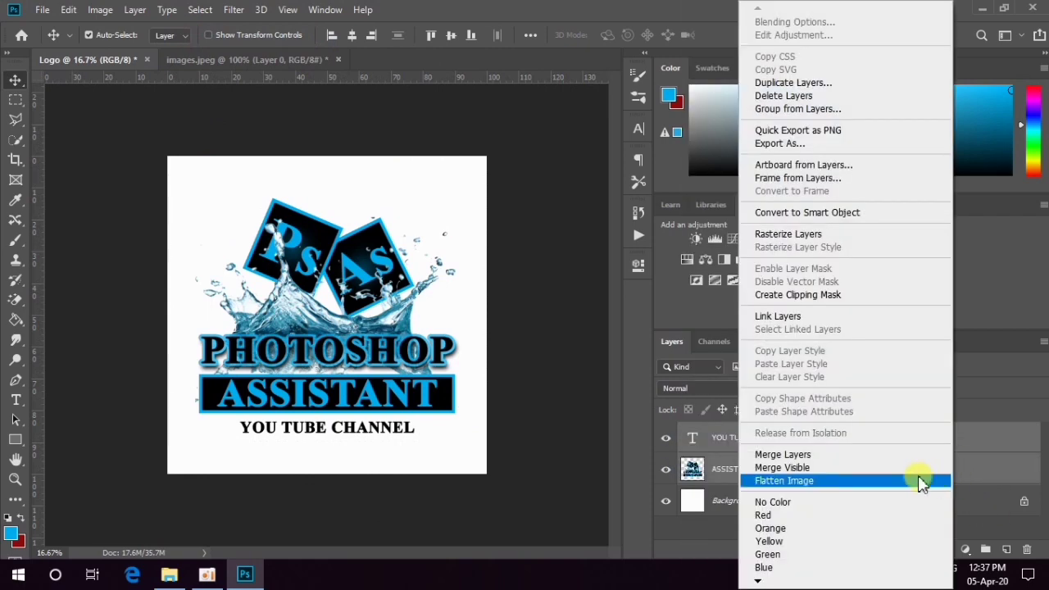
left_click(819, 456)
left_click(665, 441)
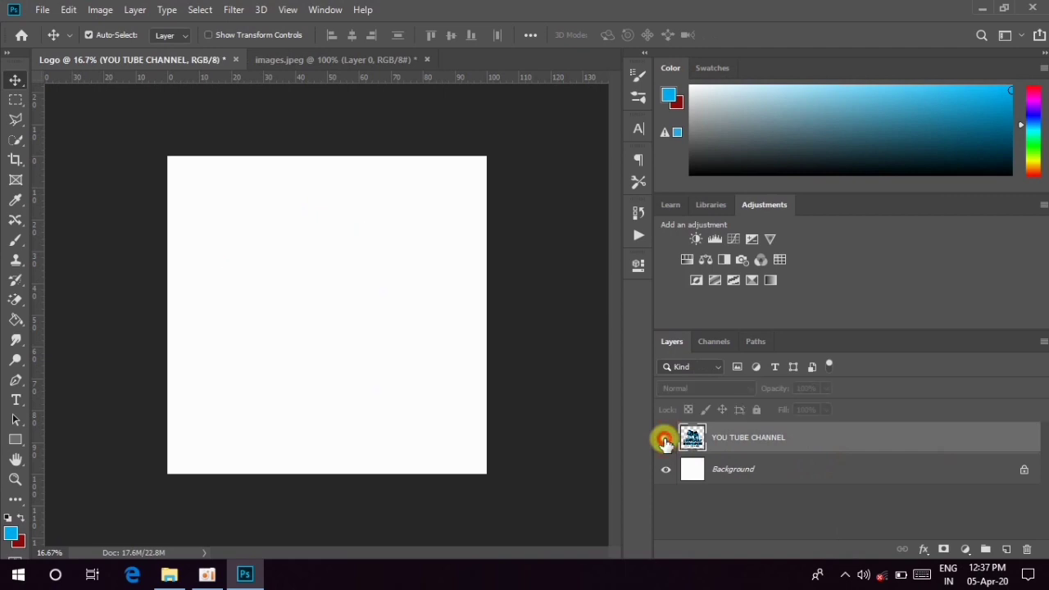
left_click(666, 442)
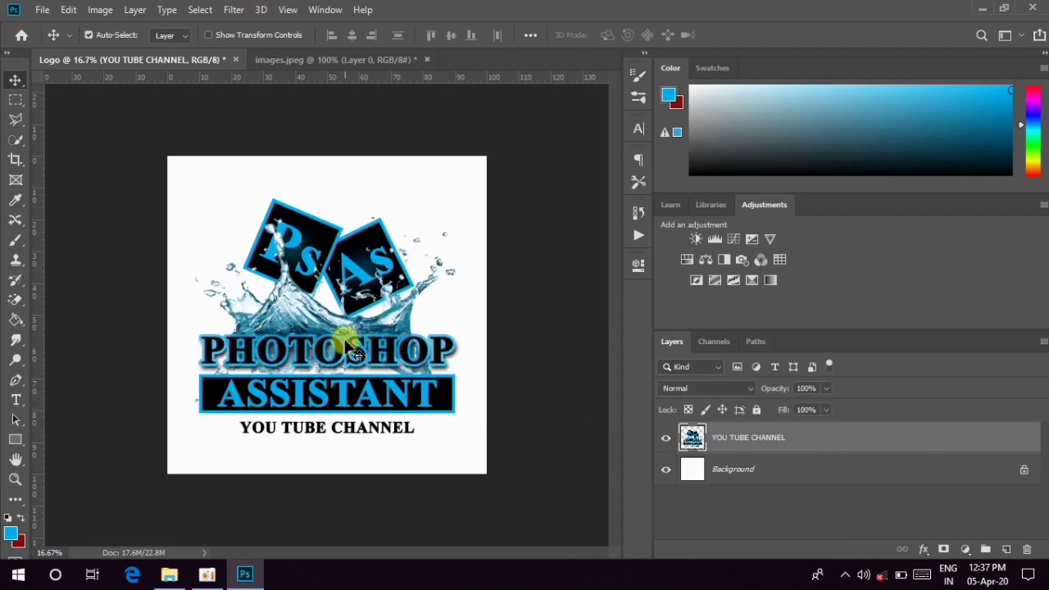
Start saving the logo under a new name in the Project folder 1, with PROJECT 1 as the file name.
left_click(42, 10)
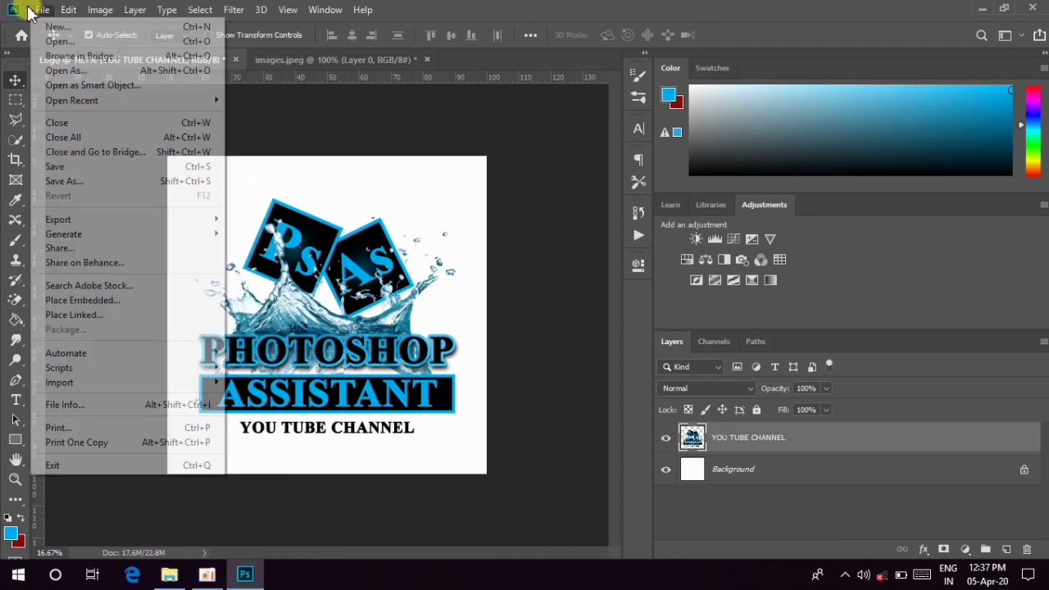
left_click(41, 181)
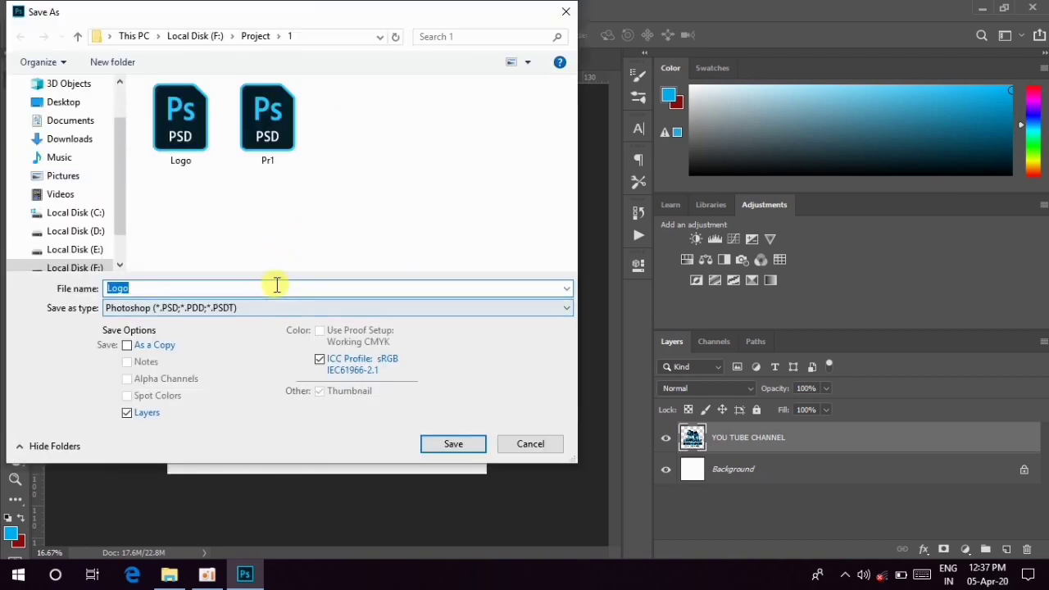
left_click(924, 576)
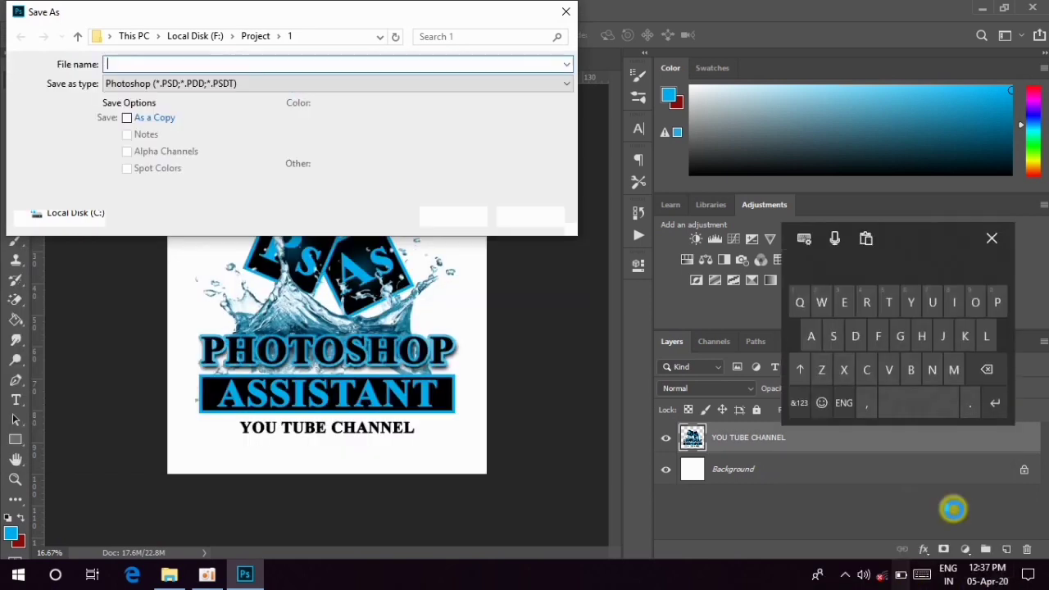
left_click(803, 370)
left_click(800, 368)
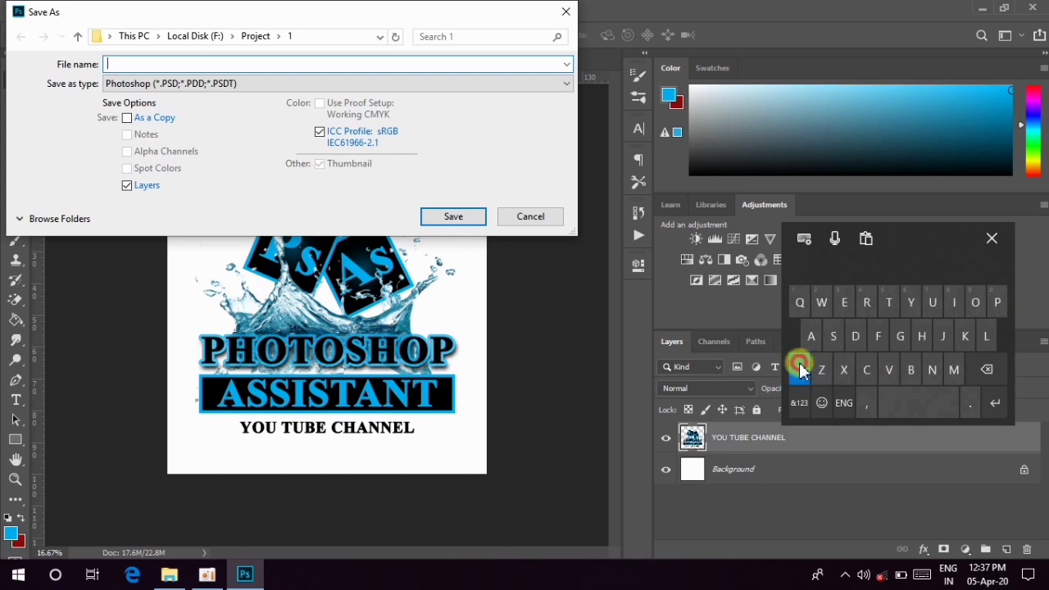
left_click(997, 302)
left_click(866, 303)
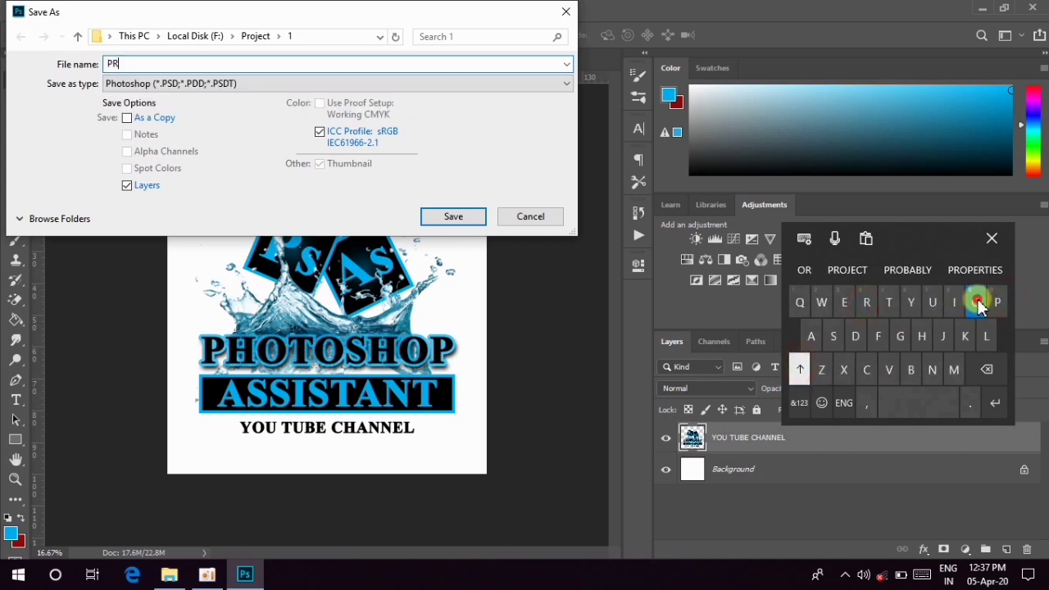
left_click(978, 303)
left_click(884, 273)
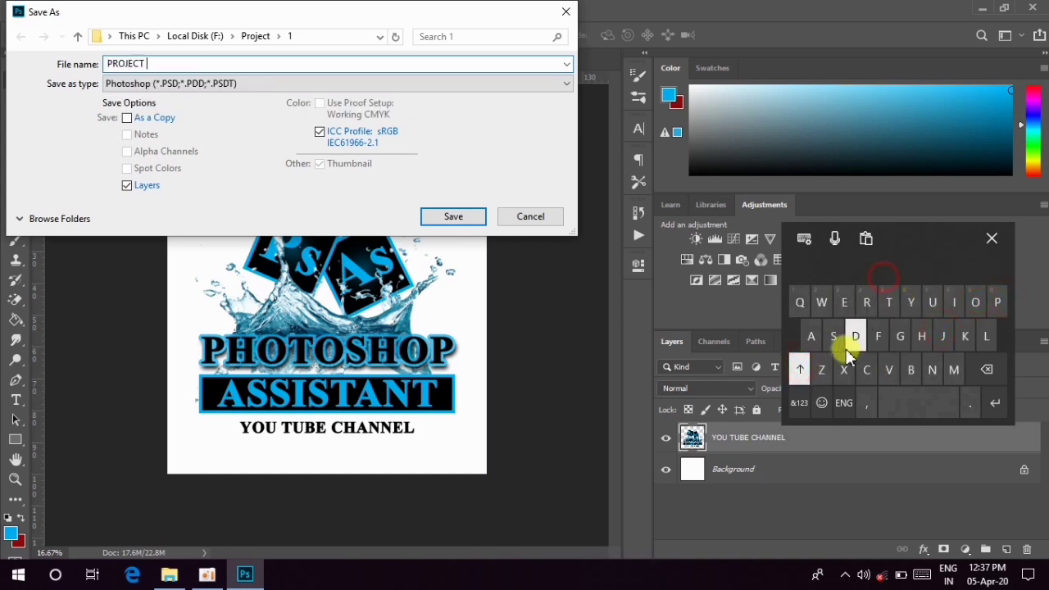
left_click(799, 402)
left_click(800, 302)
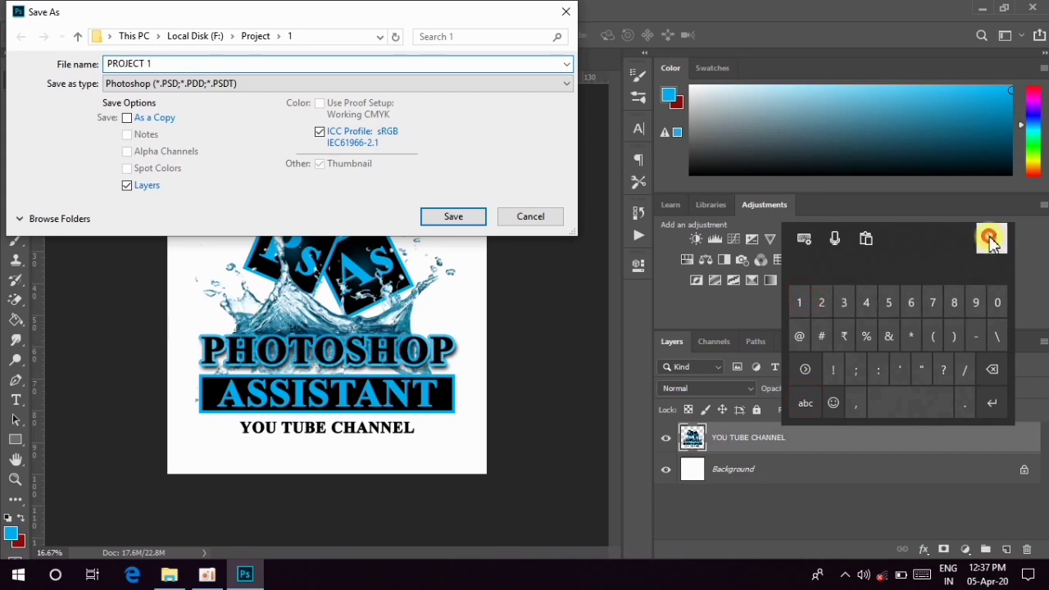
left_click(991, 239)
Choose PNG as the file format and save the logo with the large file size (fastest saving) option.
left_click(446, 85)
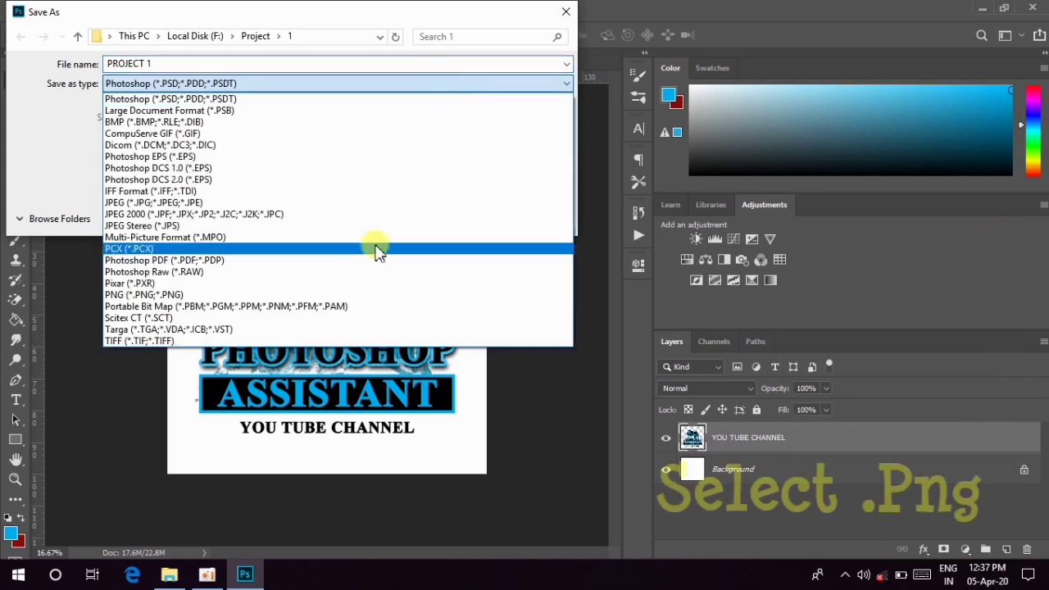
left_click(358, 297)
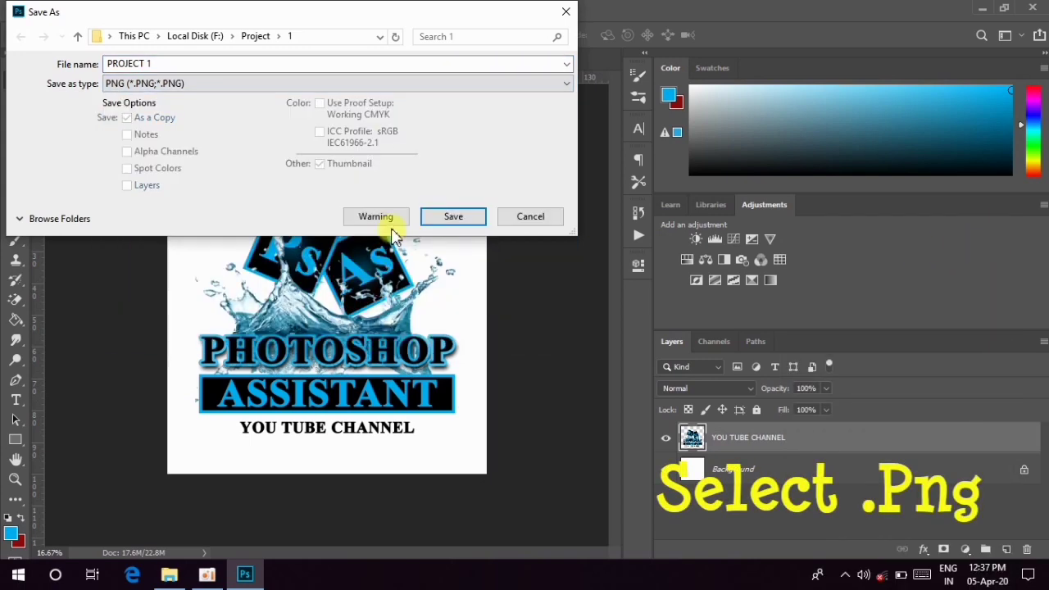
left_click(462, 215)
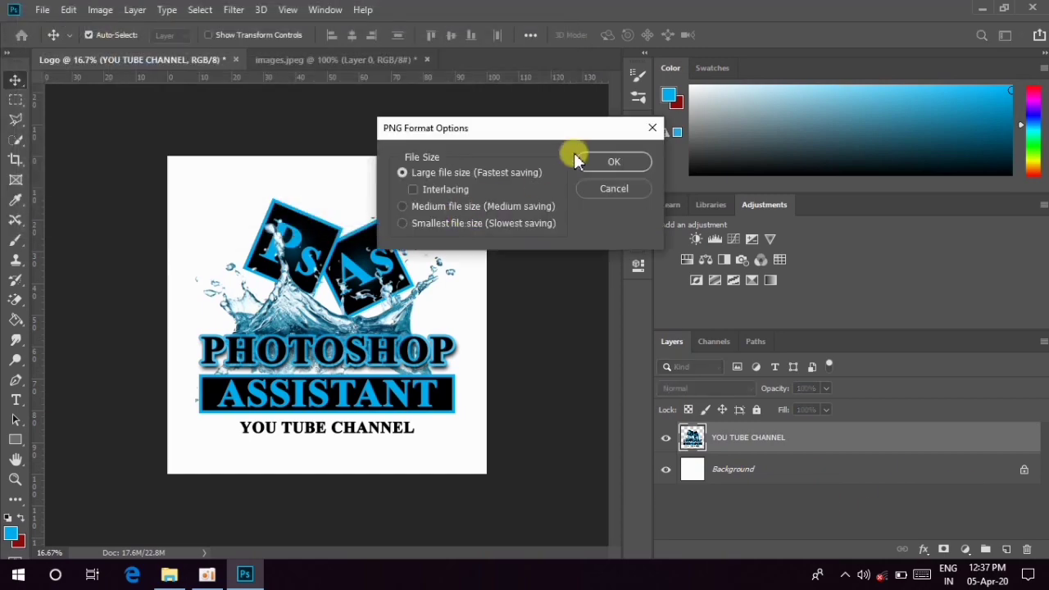
left_click(598, 162)
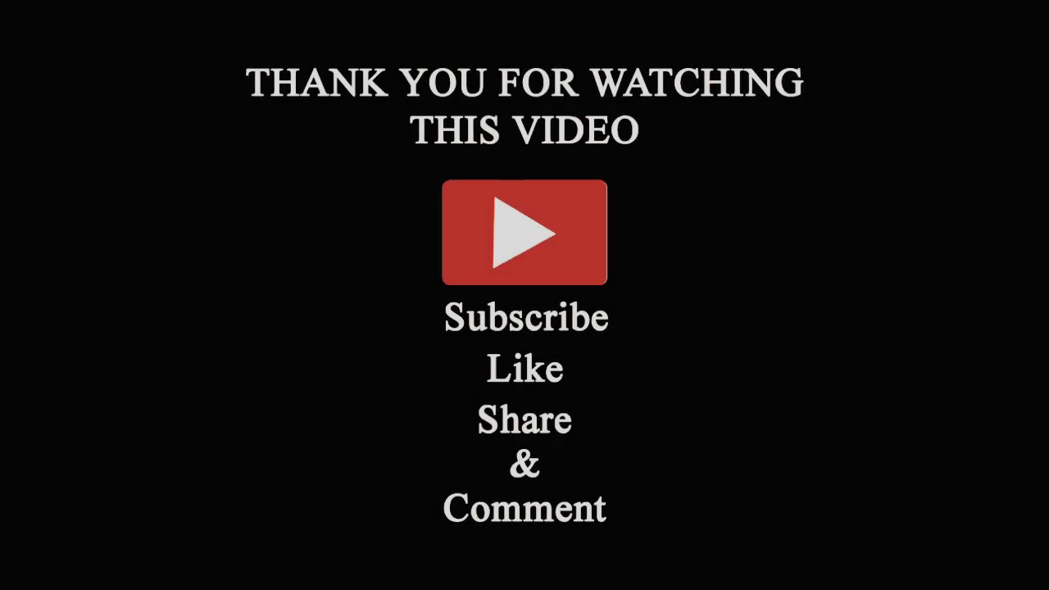